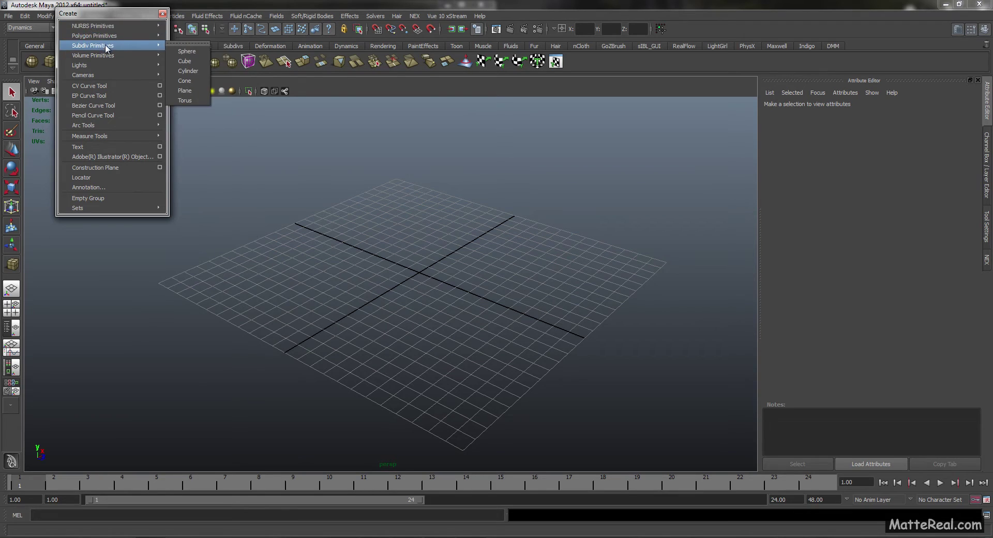
Detach the Polygon Primitives list as a floating window and close the detached Create list
{"action": "mouse_move", "coordinate": [103, 36]}
{"action": "left_click", "coordinate": [177, 33]}
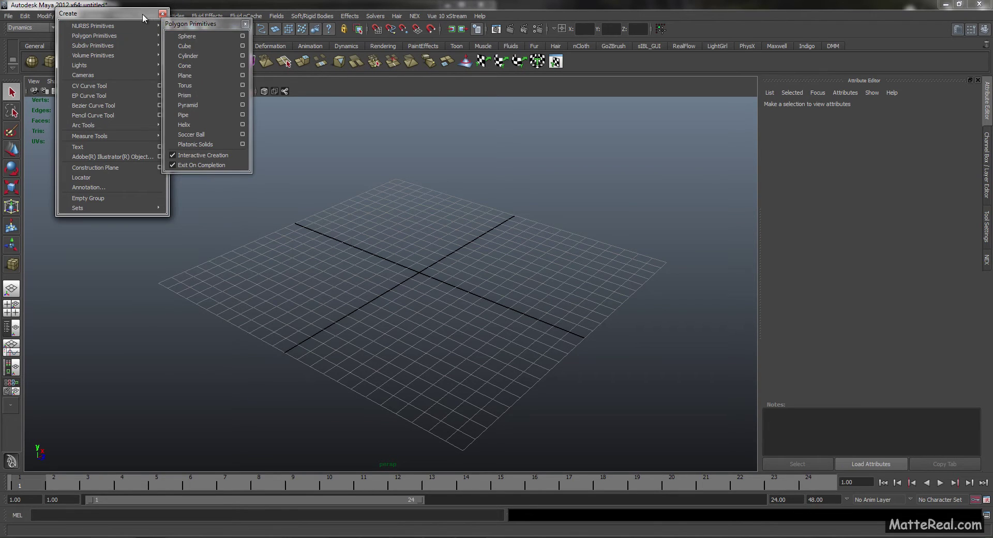
{"action": "left_click_drag", "start_coordinate": [104, 13], "coordinate": [79, 56]}
{"action": "mouse_move", "coordinate": [99, 73]}
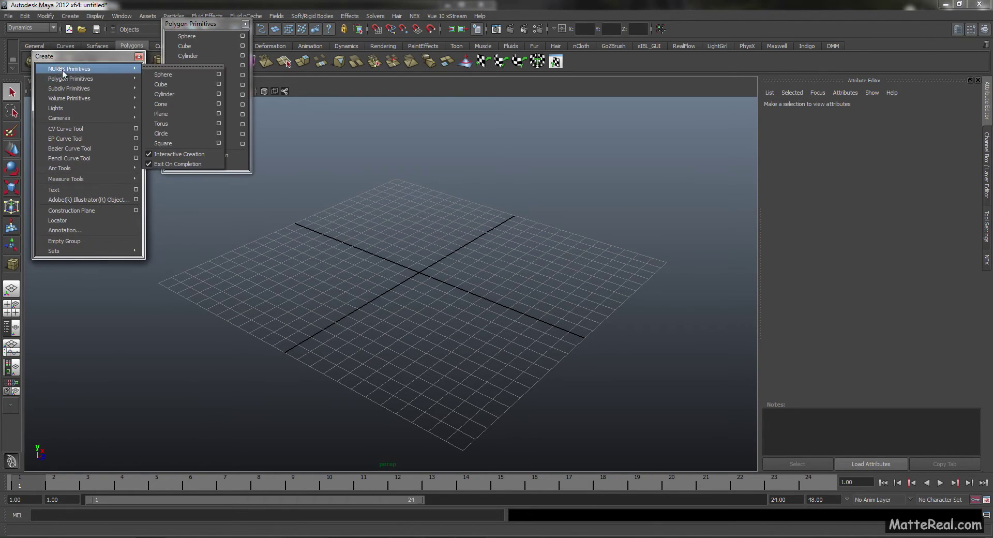
{"action": "left_click", "coordinate": [139, 57]}
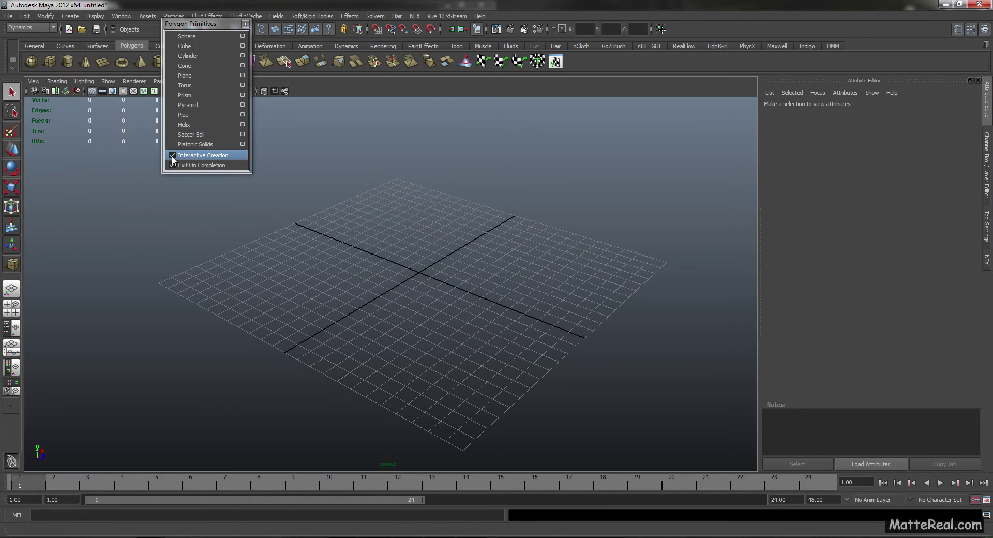
Draw a long, tall polygon box interactively on the grid, and undo its creation
{"action": "left_click", "coordinate": [184, 49]}
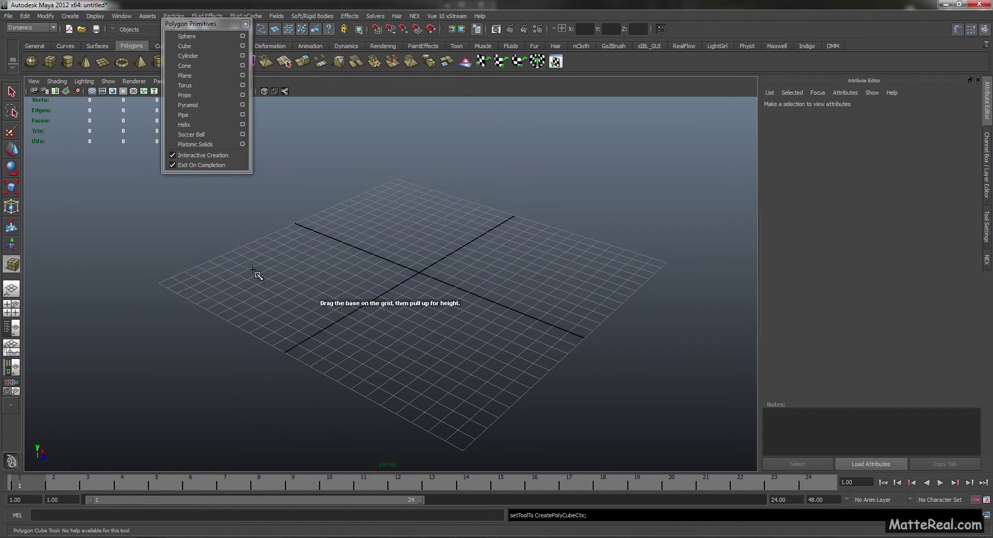
{"action": "left_click_drag", "start_coordinate": [256, 271], "coordinate": [507, 266]}
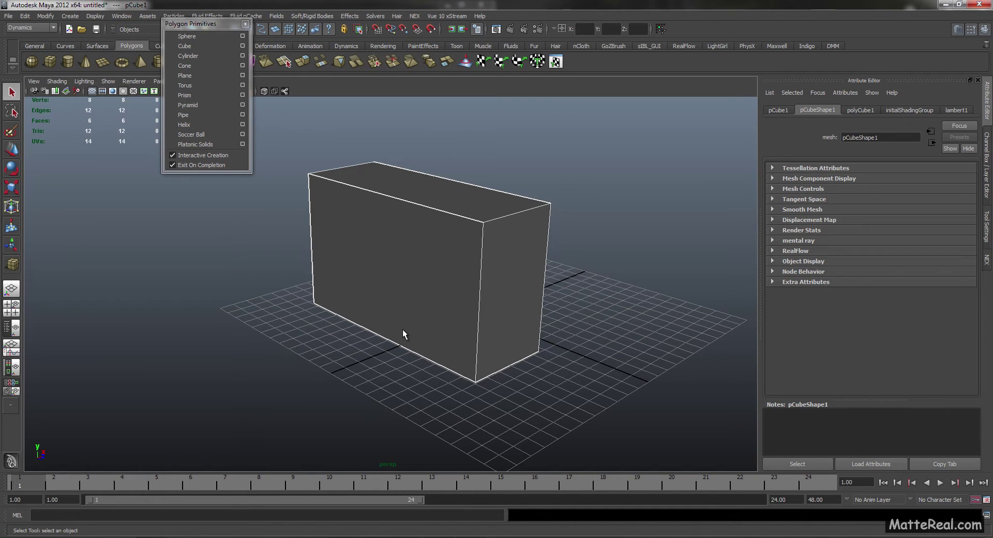
{"action": "key", "text": "ctrl+z"}
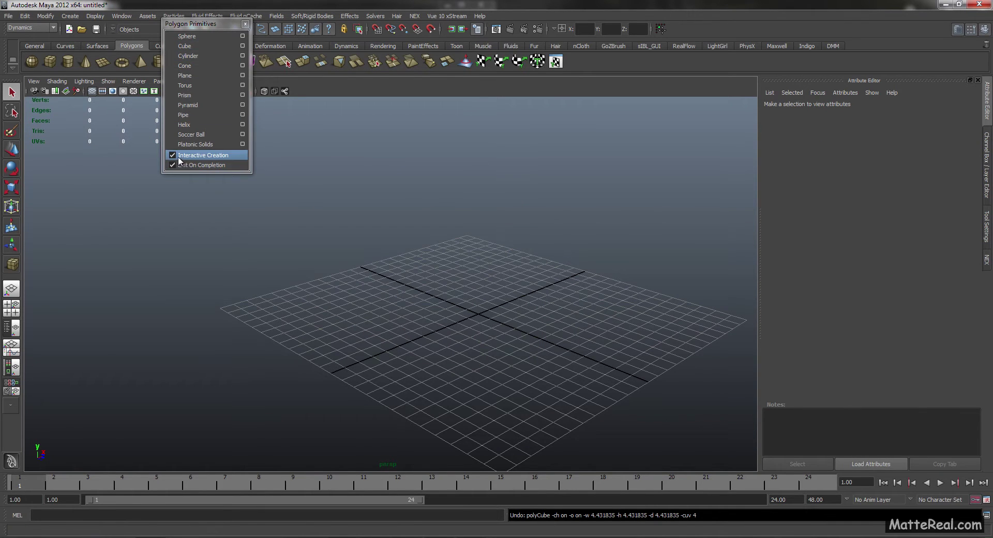
Draw a polygon cube and a sphere interactively on the grid, and delete both objects
{"action": "left_click", "coordinate": [191, 47]}
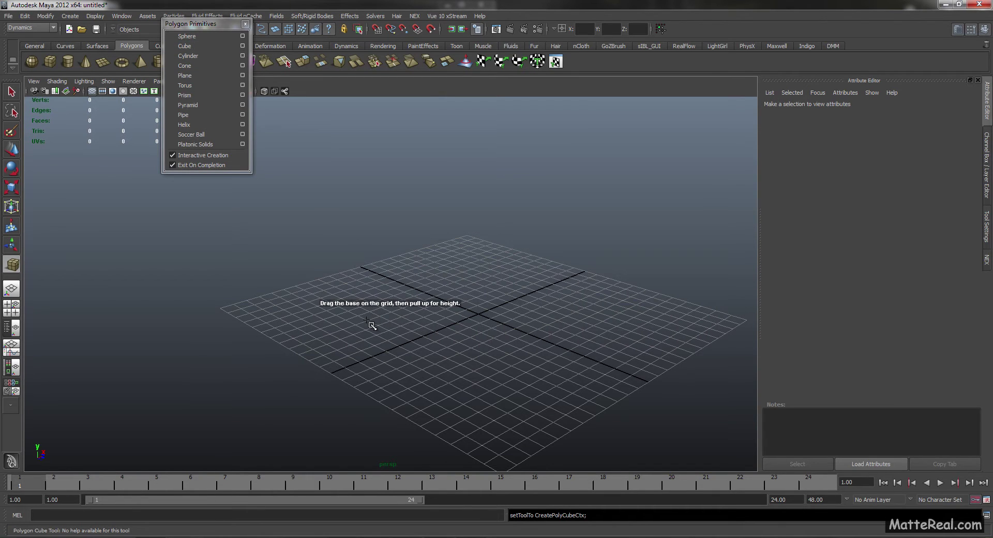
{"action": "left_click_drag", "start_coordinate": [366, 319], "coordinate": [421, 342]}
{"action": "left_click", "coordinate": [207, 35]}
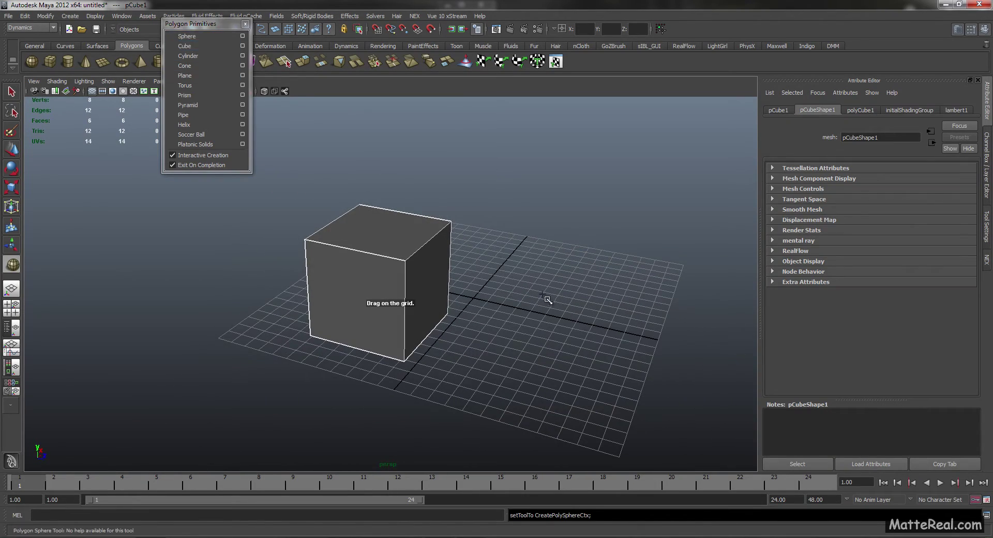
{"action": "mouse_move", "coordinate": [538, 301]}
{"action": "left_mouse_down"}
{"action": "mouse_move", "coordinate": [581, 311]}
{"action": "mouse_move", "coordinate": [551, 309]}
{"action": "left_mouse_up"}
{"action": "key", "text": "Delete"}
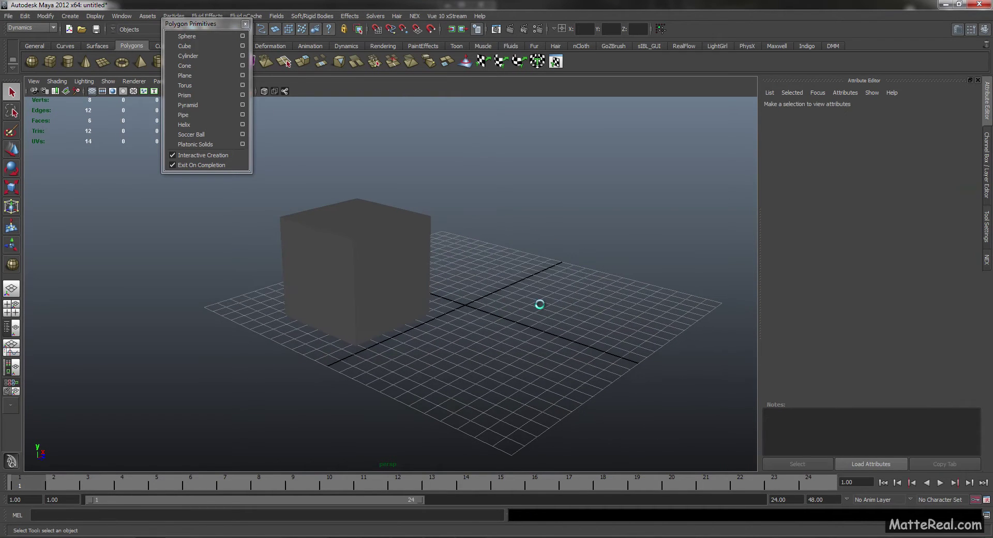
{"action": "middle_click_drag", "start_coordinate": [322, 255], "coordinate": [343, 248], "text": "alt"}
{"action": "left_click", "coordinate": [351, 252]}
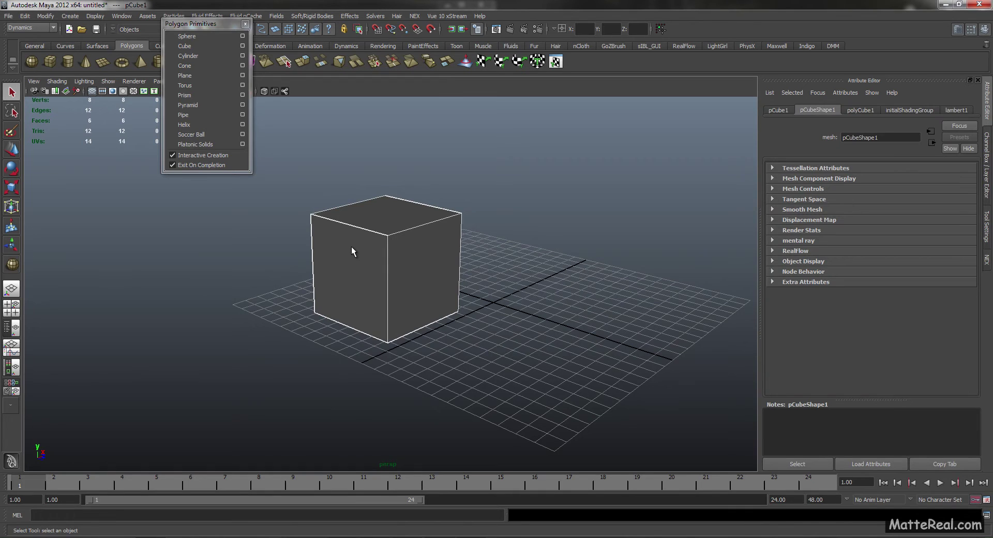
{"action": "key", "text": "Delete"}
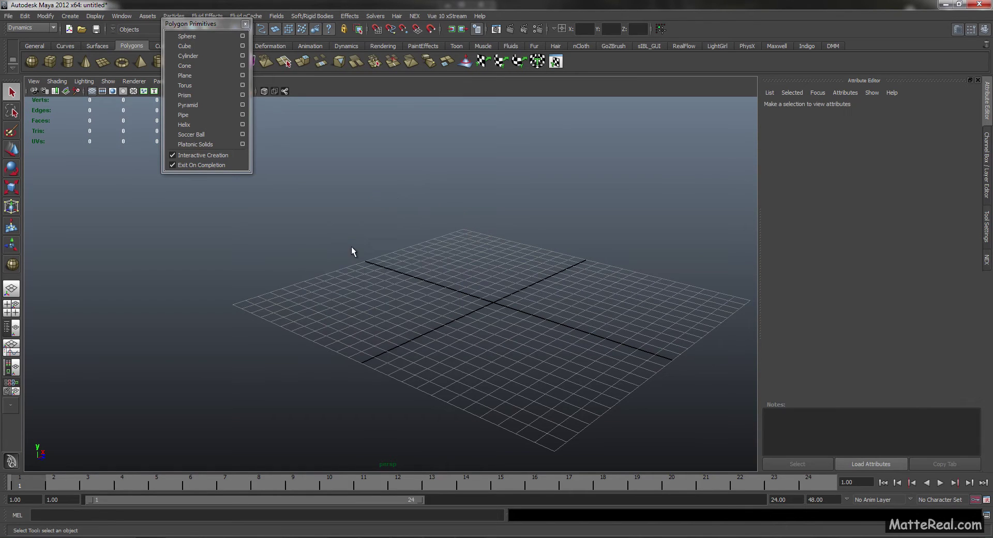
Switch Interactive Creation off and back on for the polygon primitives
{"action": "left_click_drag", "start_coordinate": [352, 252], "coordinate": [331, 326], "text": "alt"}
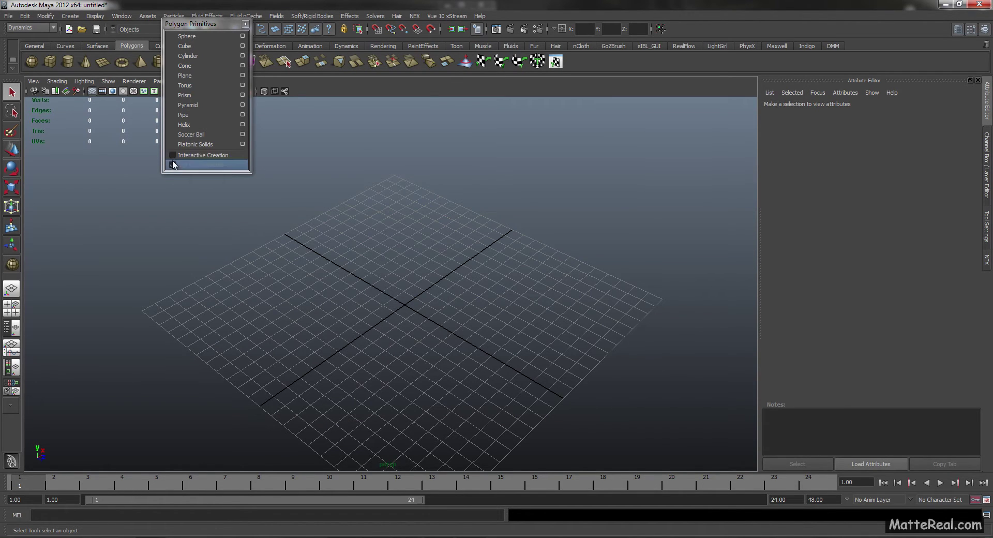
{"action": "left_click_drag", "start_coordinate": [249, 234], "coordinate": [316, 268], "text": "alt"}
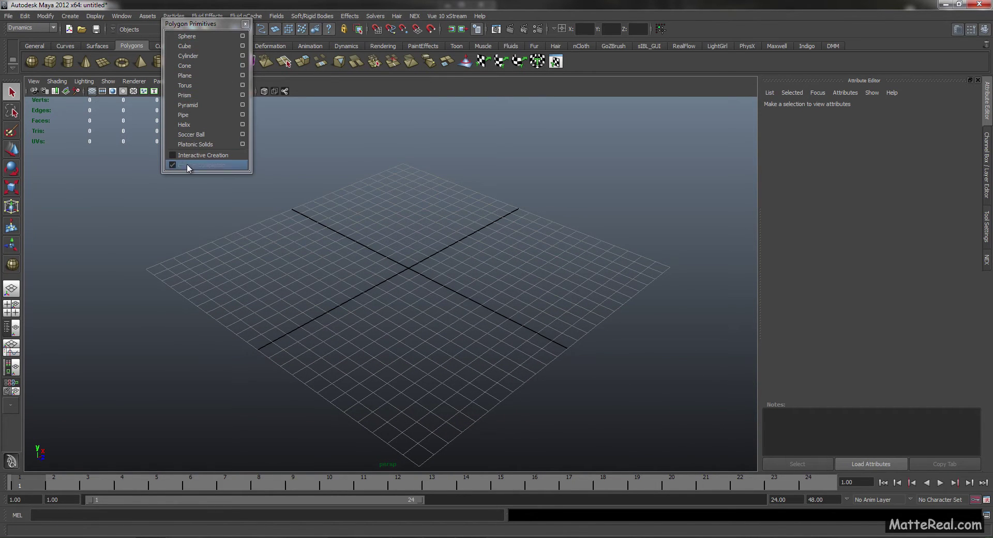
{"action": "left_click", "coordinate": [173, 156]}
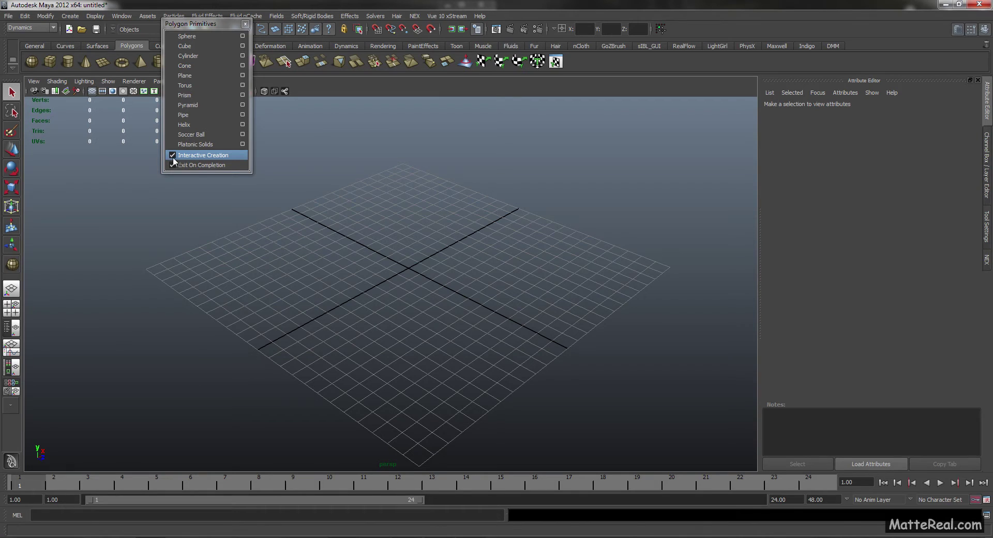
Place a default-size polygon cube away from the grid's centre using Interactive Creation, and delete it
{"action": "left_click", "coordinate": [185, 46]}
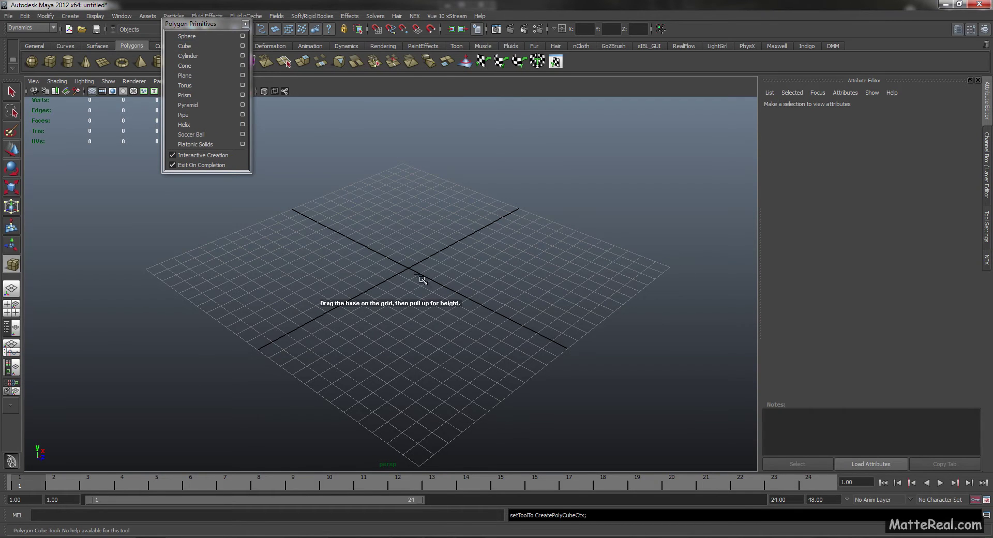
{"action": "mouse_move", "coordinate": [413, 271]}
{"action": "middle_mouse_down", "text": "alt"}
{"action": "mouse_move", "coordinate": [415, 261]}
{"action": "mouse_move", "coordinate": [414, 272]}
{"action": "middle_mouse_up", "text": "alt"}
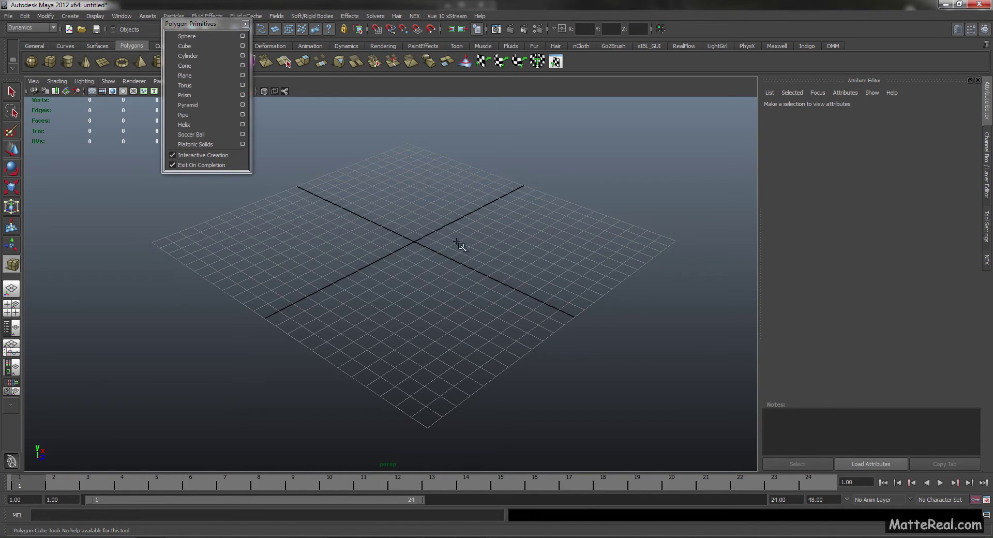
{"action": "left_click", "coordinate": [336, 270]}
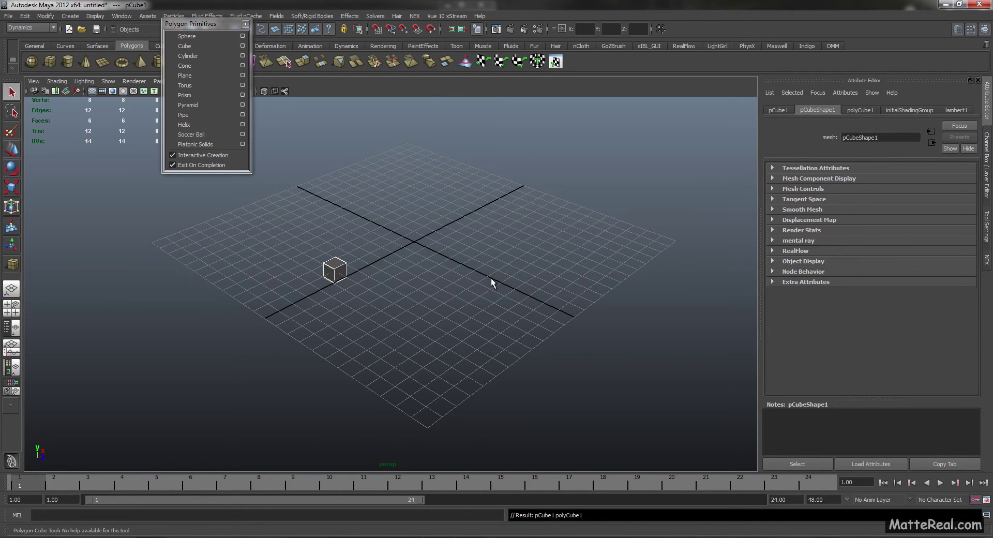
{"action": "left_click_drag", "start_coordinate": [365, 272], "coordinate": [407, 273], "text": "alt"}
{"action": "key", "text": "Delete"}
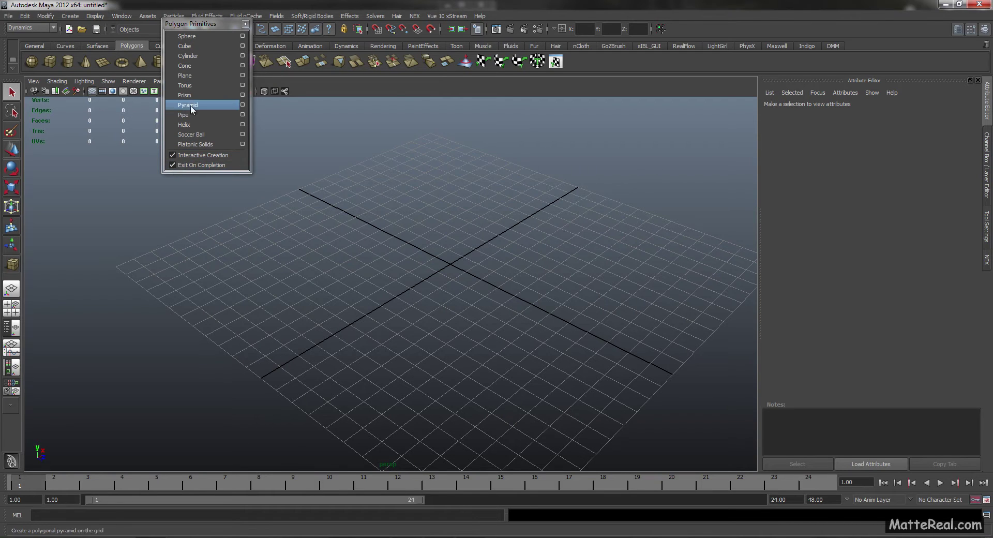
Turn off Interactive Creation, create a default polygon cube at the origin, and delete it
{"action": "left_click", "coordinate": [174, 156]}
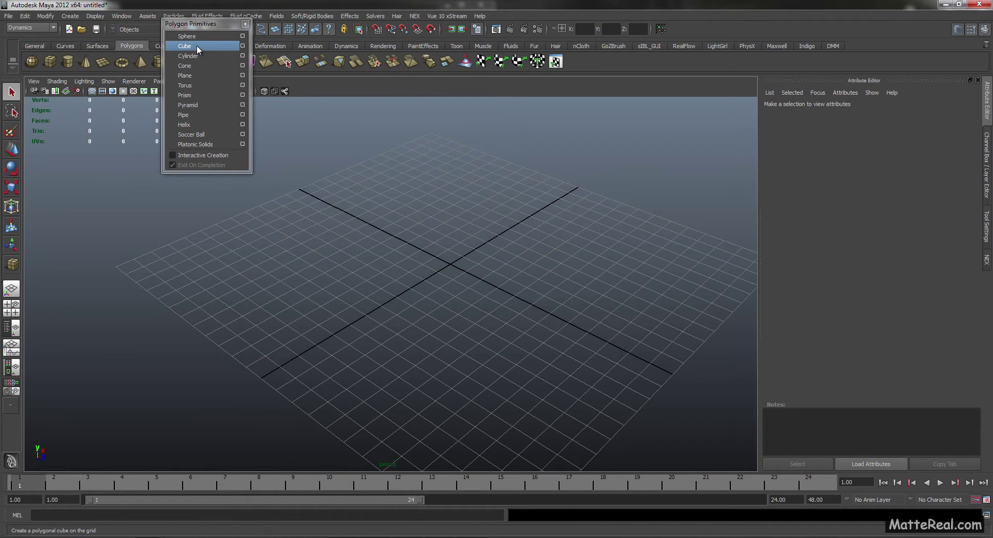
{"action": "left_click", "coordinate": [198, 44]}
{"action": "left_click_drag", "start_coordinate": [476, 268], "coordinate": [451, 272], "text": "alt"}
{"action": "right_click_drag", "start_coordinate": [451, 273], "coordinate": [393, 269], "text": "alt"}
{"action": "key", "text": "Delete"}
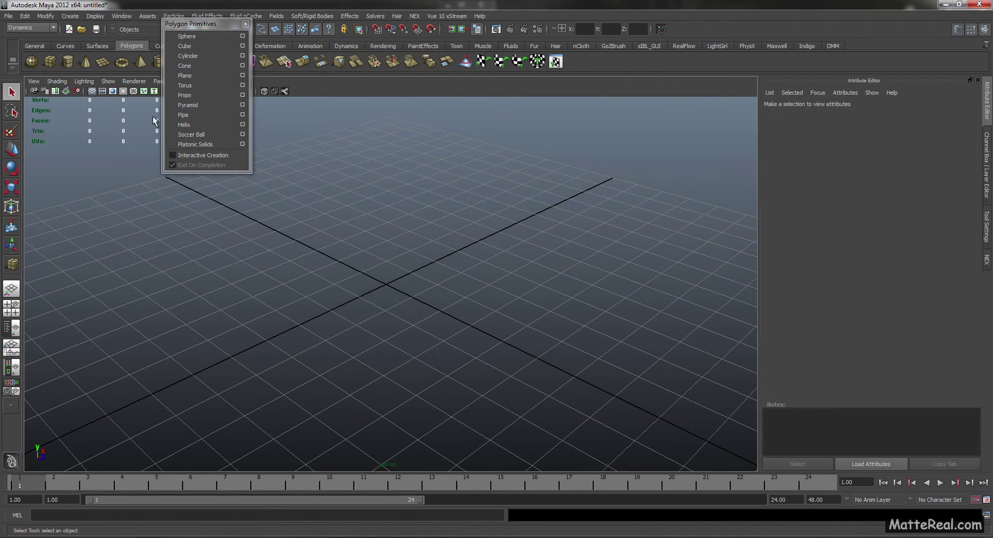
Turn on Interactive Creation and place a default-size polygon cube at the grid's origin
{"action": "left_click", "coordinate": [175, 155]}
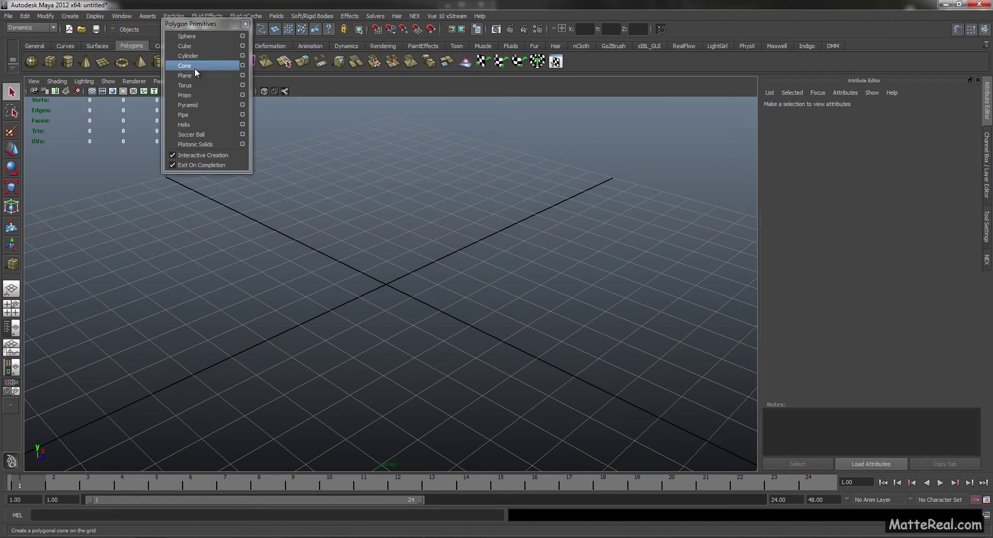
{"action": "left_click", "coordinate": [187, 46]}
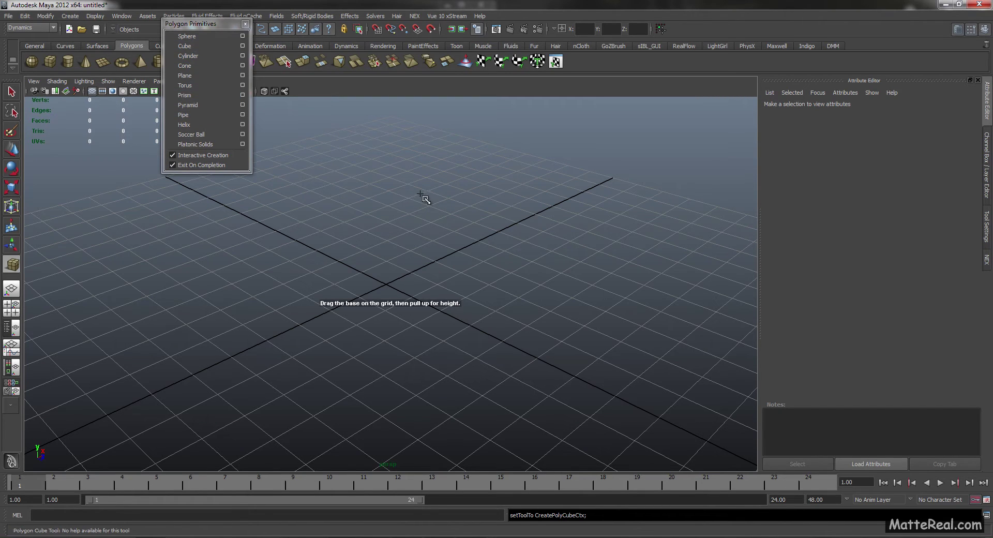
{"action": "left_click", "coordinate": [380, 31]}
{"action": "left_click", "coordinate": [392, 290]}
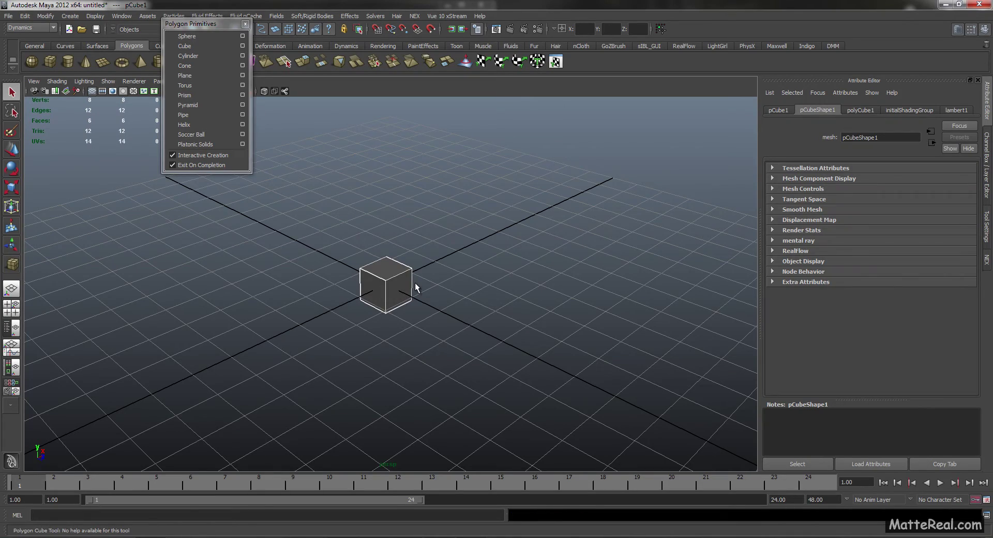
{"action": "left_click_drag", "start_coordinate": [415, 283], "coordinate": [406, 259], "text": "alt"}
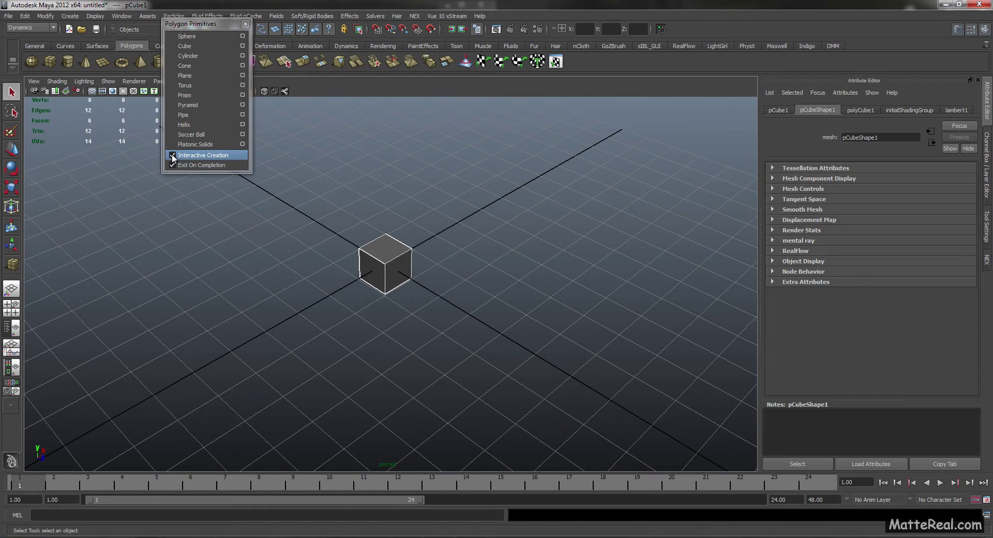
With Interactive Creation off, create a second cube, raise it about 1.4 units above the first, and delete it
{"action": "left_click", "coordinate": [172, 155]}
{"action": "left_click", "coordinate": [185, 46]}
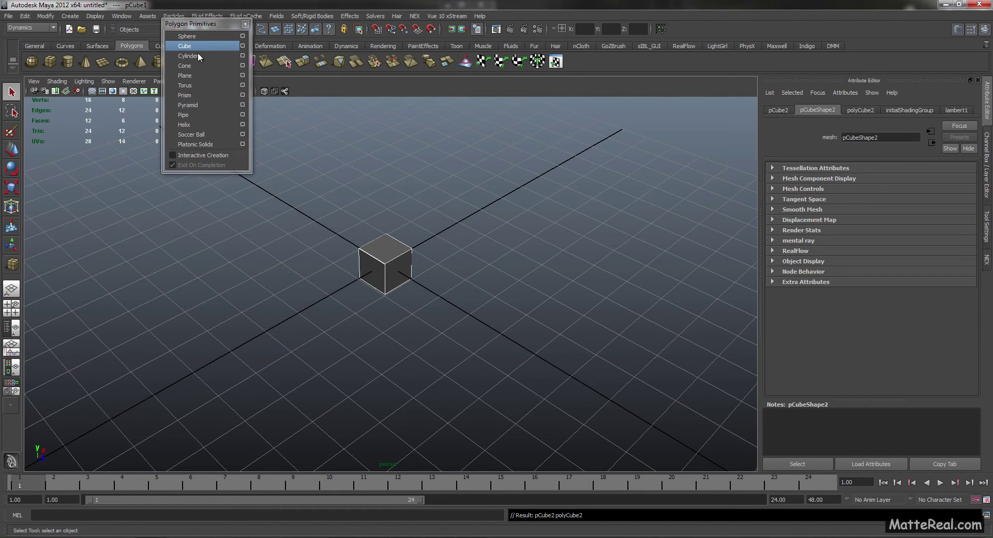
{"action": "left_click_drag", "start_coordinate": [379, 278], "coordinate": [344, 212], "text": "alt"}
{"action": "key", "text": "w"}
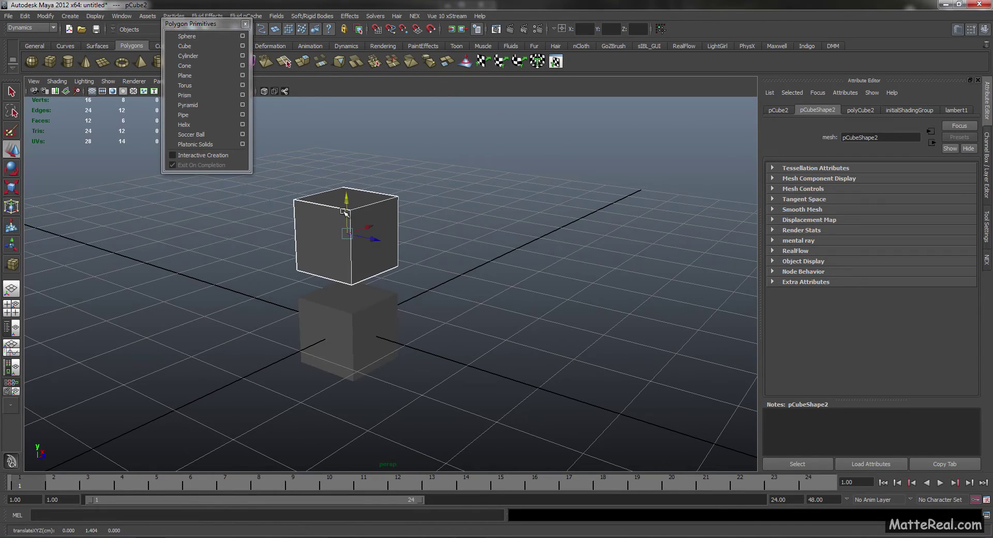
{"action": "key", "text": "Delete"}
{"action": "key", "text": "q"}
{"action": "right_click_drag", "start_coordinate": [292, 249], "coordinate": [200, 199], "text": "alt"}
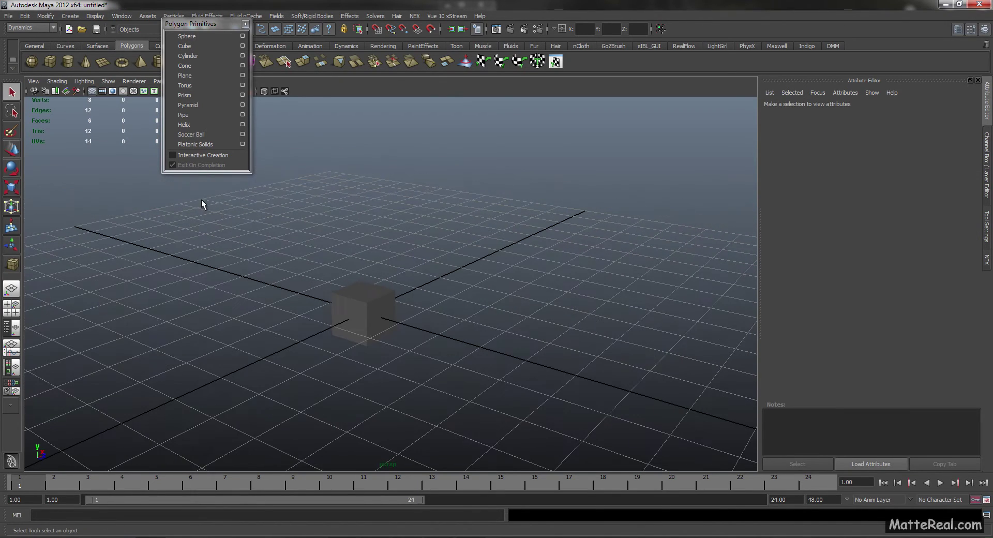
Turn on Interactive Creation and delete the remaining cube at the origin
{"action": "left_click", "coordinate": [173, 155]}
{"action": "left_click_drag", "start_coordinate": [210, 174], "coordinate": [267, 271], "text": "alt"}
{"action": "left_click", "coordinate": [413, 268]}
{"action": "key", "text": "Delete"}
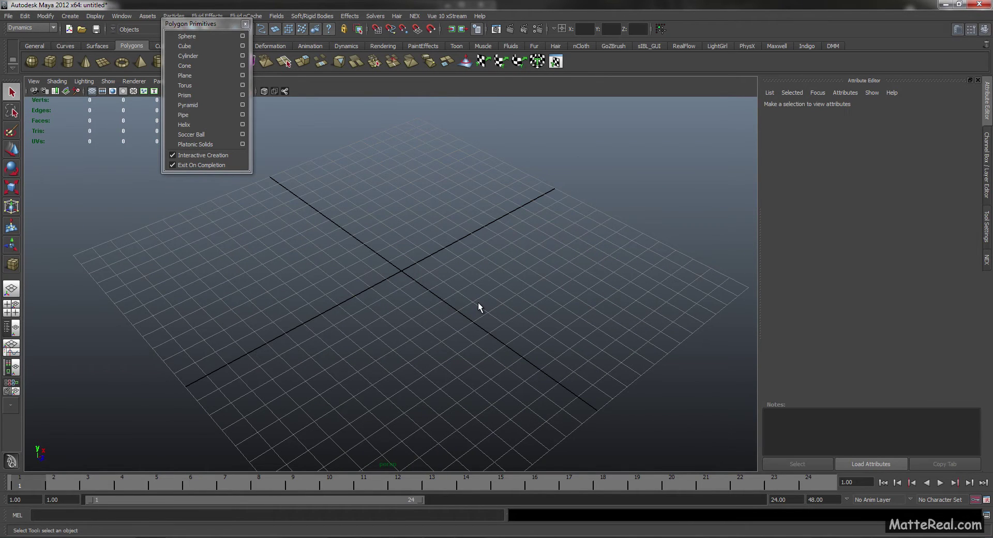
Draw a long, tall polygon box along one side of the grid and place a default-size cube at the grid's centre
{"action": "left_click", "coordinate": [200, 46]}
{"action": "left_click_drag", "start_coordinate": [145, 251], "coordinate": [310, 238]}
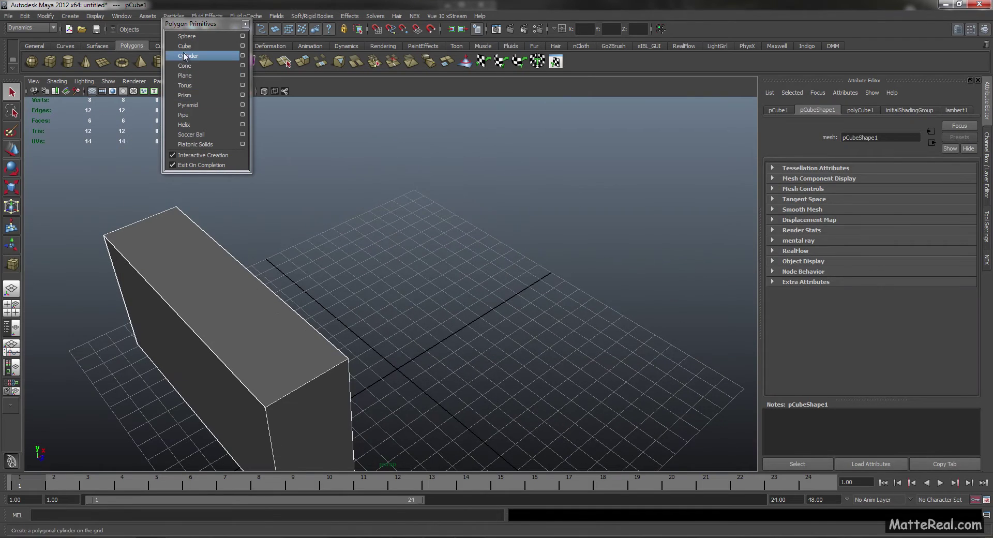
{"action": "left_click", "coordinate": [184, 46]}
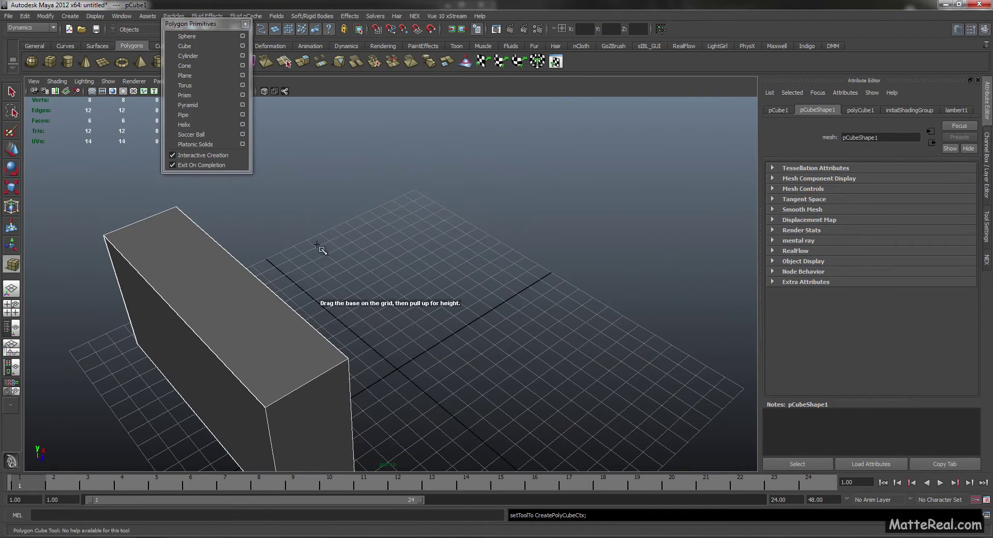
{"action": "left_click", "coordinate": [401, 375]}
{"action": "left_click_drag", "start_coordinate": [402, 375], "coordinate": [393, 264], "text": "alt"}
Draw two medium-sized polygon cubes on the grid, one behind the small central cube and one to its right
{"action": "left_click", "coordinate": [189, 48]}
{"action": "left_click", "coordinate": [184, 45]}
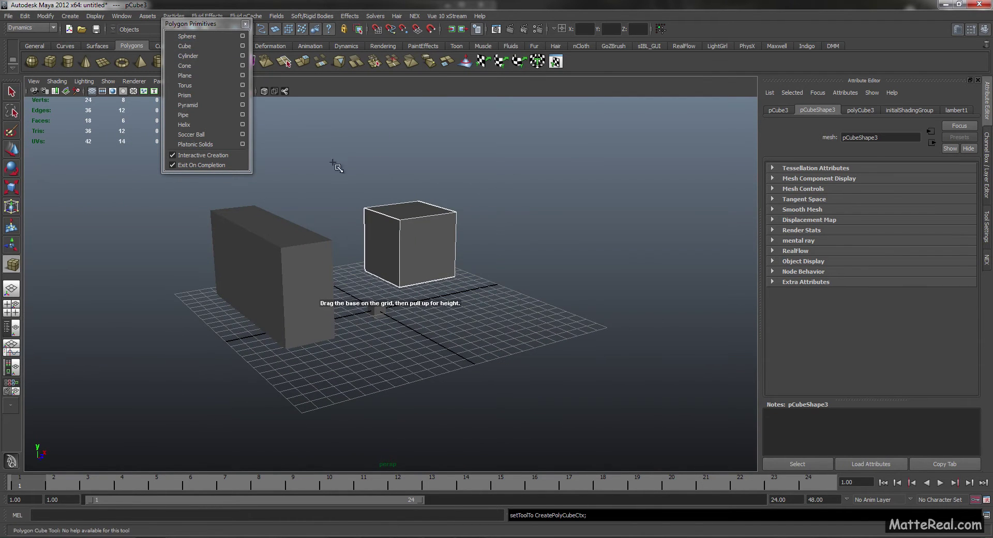
{"action": "left_click_drag", "start_coordinate": [499, 321], "coordinate": [539, 331]}
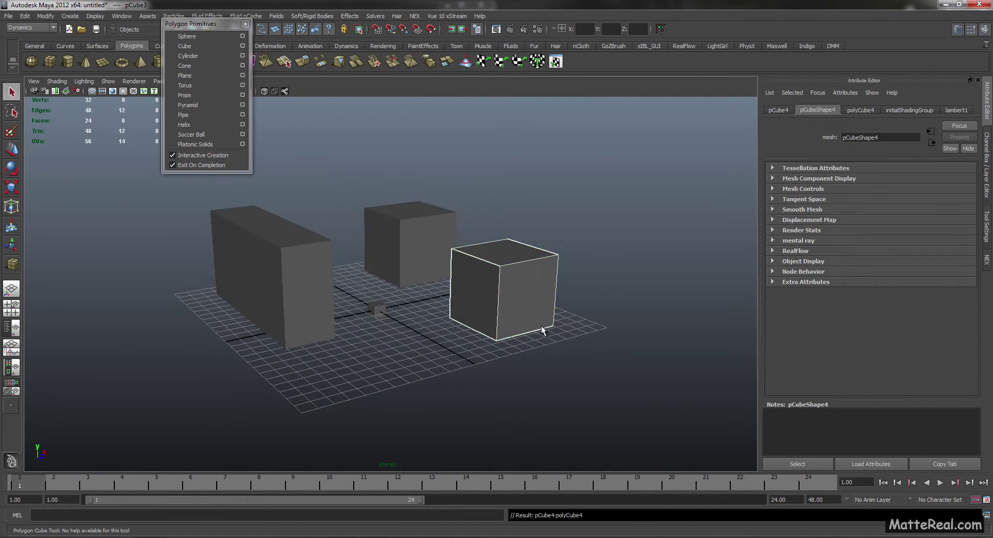
Add a small polygon cube in front of the central one and draw a thin, wall-like box along the grid's front edge
{"action": "middle_click_drag", "start_coordinate": [539, 332], "coordinate": [498, 323], "text": "alt"}
{"action": "left_click", "coordinate": [184, 45]}
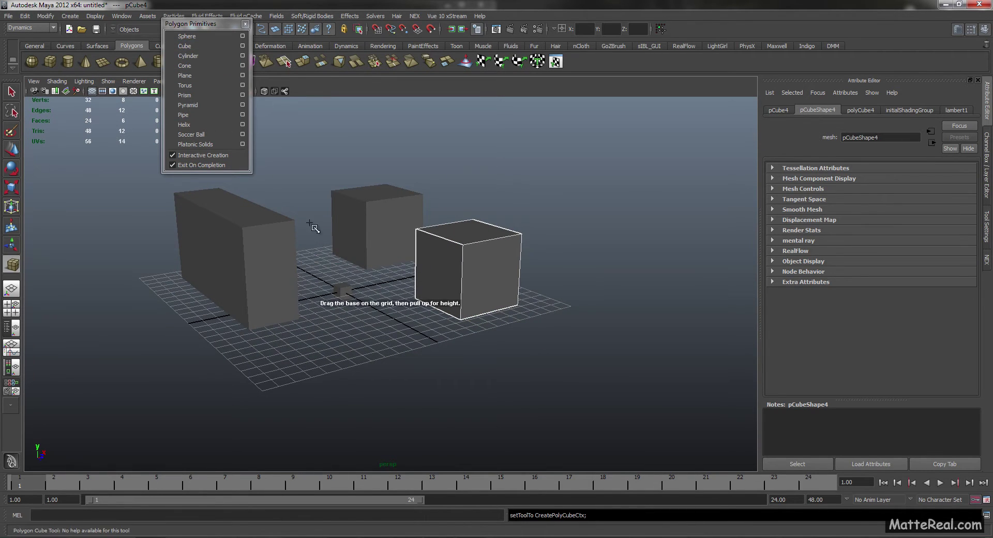
{"action": "left_click_drag", "start_coordinate": [375, 311], "coordinate": [383, 314]}
{"action": "left_click", "coordinate": [185, 46]}
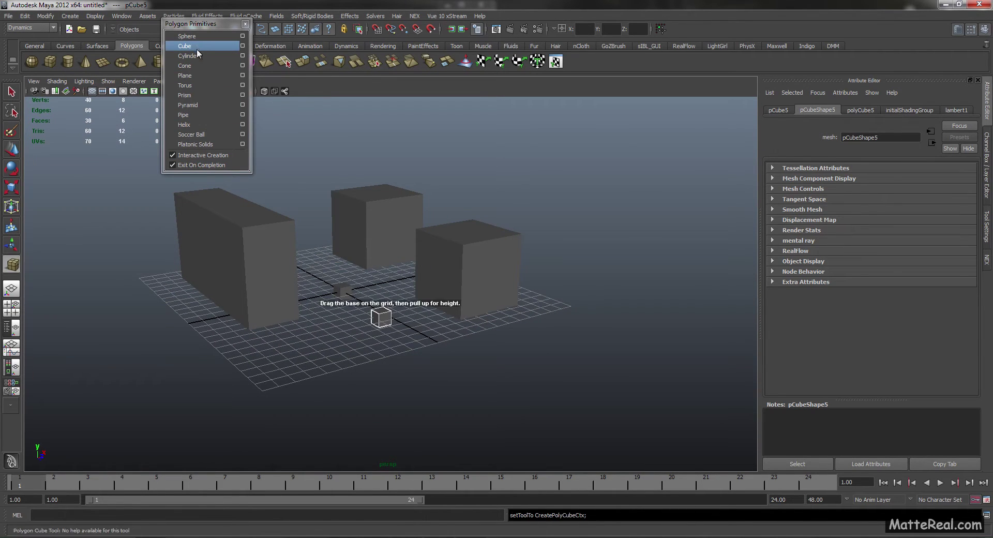
{"action": "left_click_drag", "start_coordinate": [292, 362], "coordinate": [383, 269]}
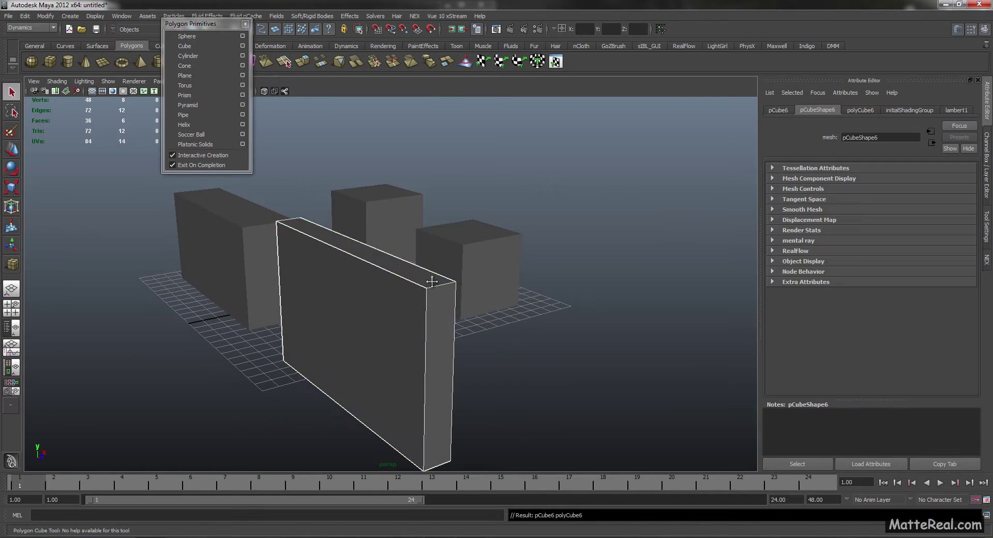
Draw a large polygon box on the empty grid, show it shaded and activate the Move tool
{"action": "scroll", "coordinate": [408, 271], "scroll_direction": "down", "scroll_amount": 3}
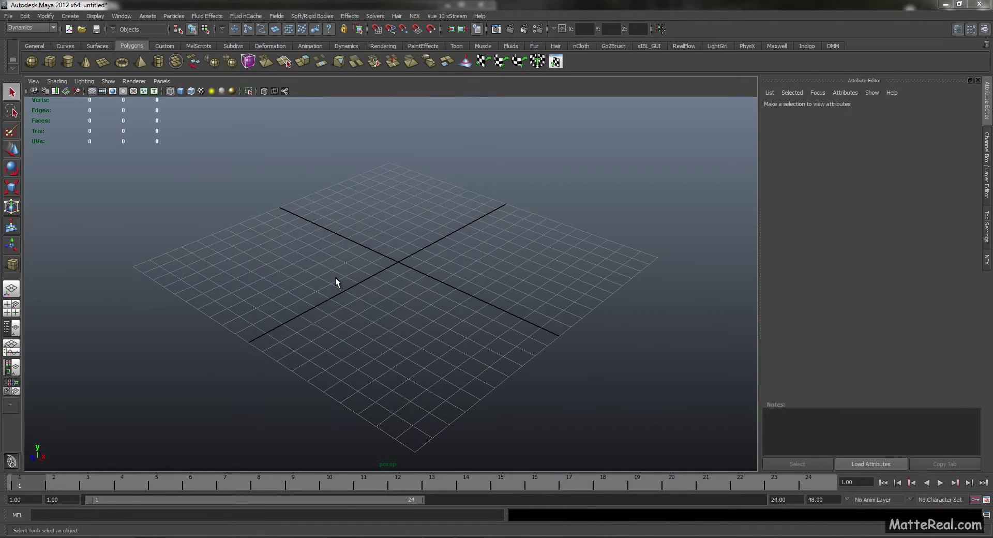
{"action": "mouse_move", "coordinate": [335, 277]}
{"action": "left_mouse_down", "text": "alt"}
{"action": "mouse_move", "coordinate": [381, 293]}
{"action": "mouse_move", "coordinate": [354, 275]}
{"action": "left_mouse_up", "text": "alt"}
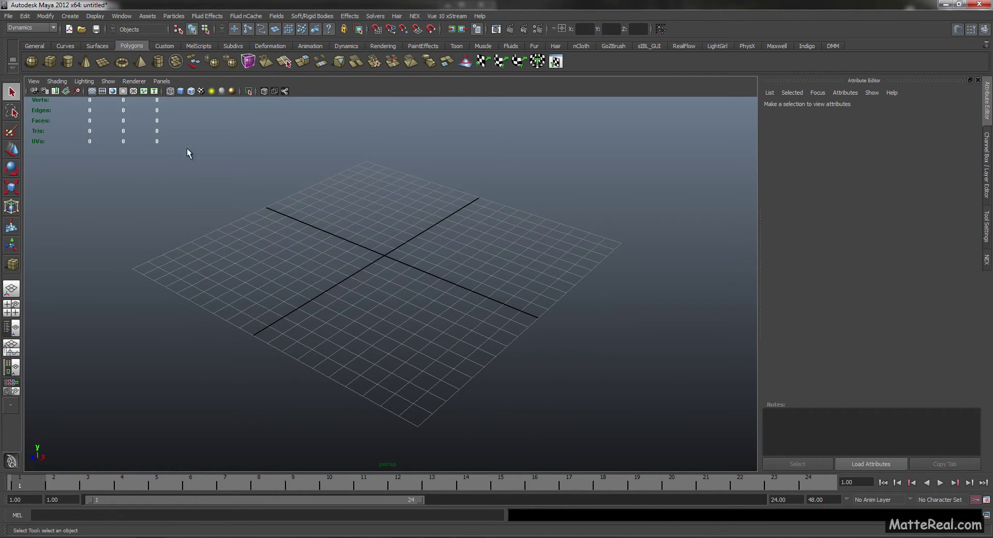
{"action": "left_click", "coordinate": [50, 61]}
{"action": "mouse_move", "coordinate": [313, 247]}
{"action": "left_mouse_down"}
{"action": "mouse_move", "coordinate": [380, 264]}
{"action": "mouse_move", "coordinate": [517, 254]}
{"action": "mouse_move", "coordinate": [459, 150]}
{"action": "mouse_move", "coordinate": [439, 257]}
{"action": "mouse_move", "coordinate": [460, 245]}
{"action": "mouse_move", "coordinate": [414, 284]}
{"action": "mouse_move", "coordinate": [449, 289]}
{"action": "mouse_move", "coordinate": [440, 303]}
{"action": "mouse_move", "coordinate": [449, 313]}
{"action": "mouse_move", "coordinate": [439, 328]}
{"action": "mouse_move", "coordinate": [420, 304]}
{"action": "left_mouse_up"}
{"action": "key", "text": "5"}
{"action": "key", "text": "w"}
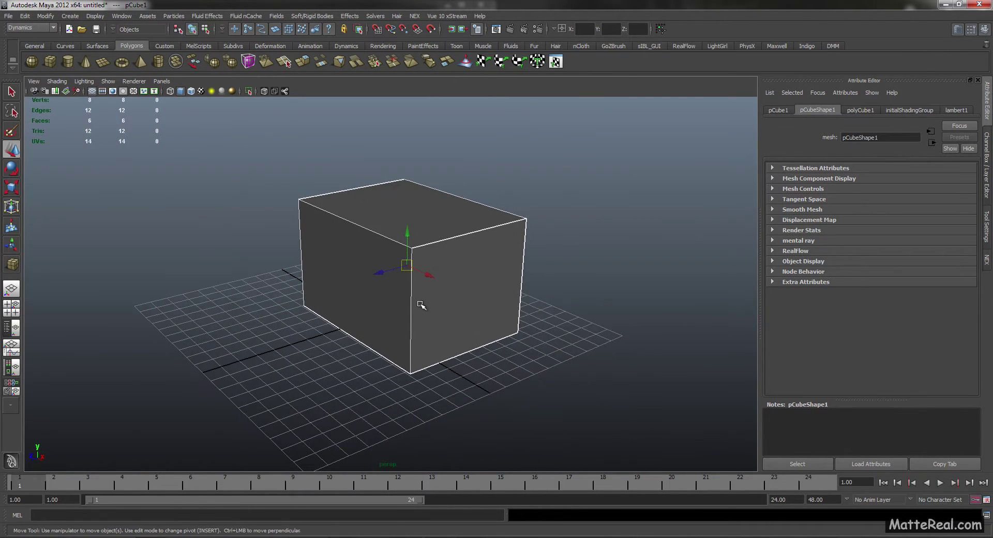
Move the box along the Z, Y and X axes to about 0.68, 2.75, -1.55
{"action": "mouse_move", "coordinate": [383, 273]}
{"action": "left_mouse_down"}
{"action": "mouse_move", "coordinate": [310, 286]}
{"action": "mouse_move", "coordinate": [395, 275]}
{"action": "left_mouse_up"}
{"action": "mouse_move", "coordinate": [403, 238]}
{"action": "left_mouse_down"}
{"action": "mouse_move", "coordinate": [405, 199]}
{"action": "mouse_move", "coordinate": [407, 243]}
{"action": "left_mouse_up"}
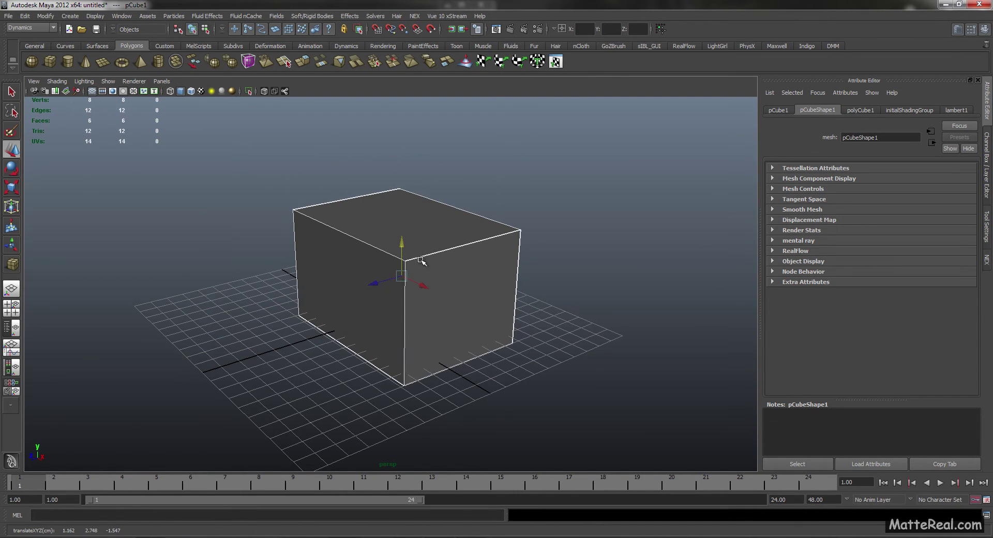
{"action": "mouse_move", "coordinate": [423, 289]}
{"action": "left_mouse_down"}
{"action": "mouse_move", "coordinate": [445, 293]}
{"action": "mouse_move", "coordinate": [418, 281]}
{"action": "left_mouse_up"}
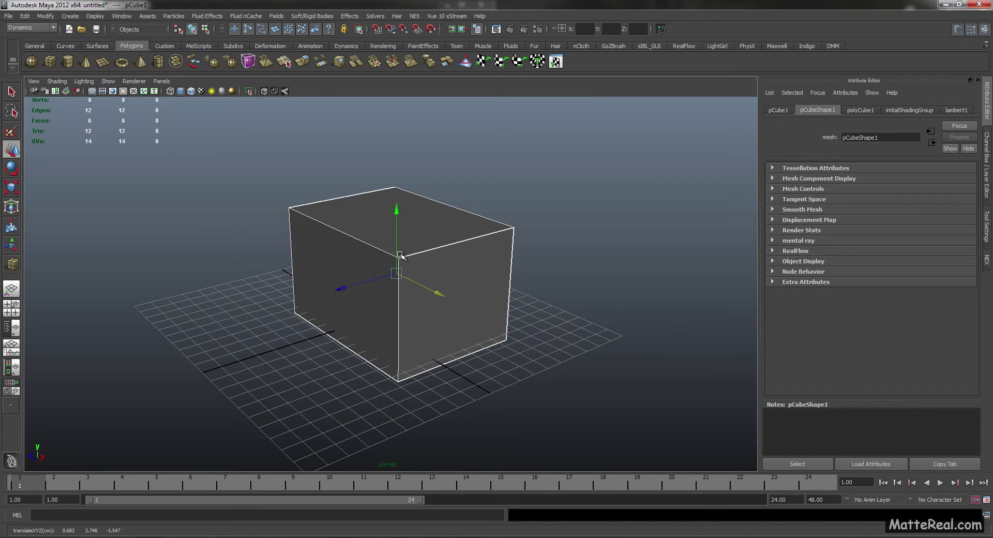
Enlarge the Move manipulator and shrink it back to its former size
{"action": "key", "text": "equal"}
{"action": "key", "text": "equal"}
{"action": "key", "text": "equal"}
{"action": "key", "text": "minus"}
{"action": "key", "text": "minus"}
{"action": "key", "text": "minus"}
{"action": "mouse_move", "coordinate": [404, 261]}
{"action": "right_mouse_down", "text": "alt"}
{"action": "mouse_move", "coordinate": [415, 251]}
{"action": "mouse_move", "coordinate": [401, 246]}
{"action": "right_mouse_up", "text": "alt"}
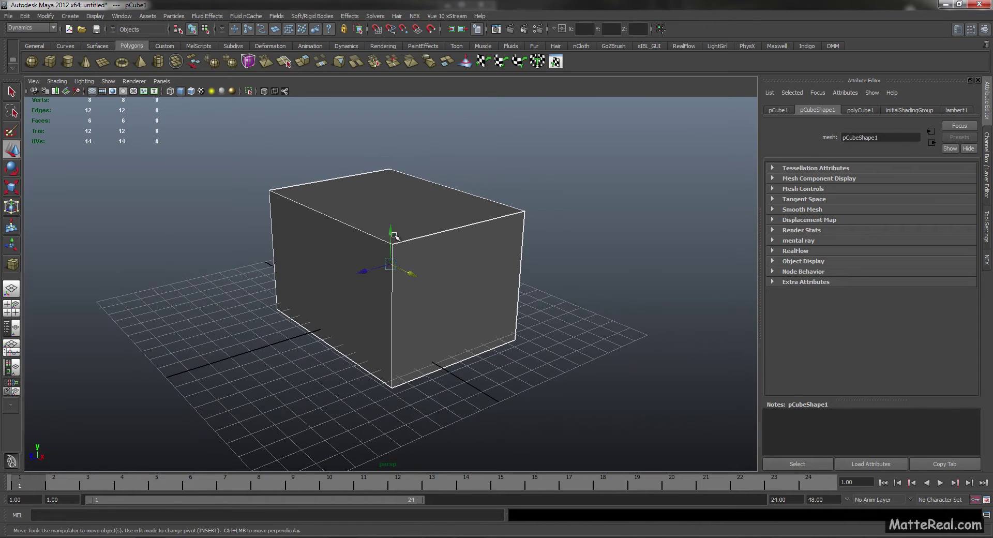
Slide the box back and forth along the X axis only, finishing at about X 1.73
{"action": "left_click_drag", "start_coordinate": [397, 242], "coordinate": [411, 179], "text": "alt"}
{"action": "left_click_drag", "start_coordinate": [407, 233], "coordinate": [408, 170]}
{"action": "left_click_drag", "start_coordinate": [466, 275], "coordinate": [435, 253], "text": "alt"}
{"action": "right_click_drag", "start_coordinate": [435, 253], "coordinate": [384, 233], "text": "alt"}
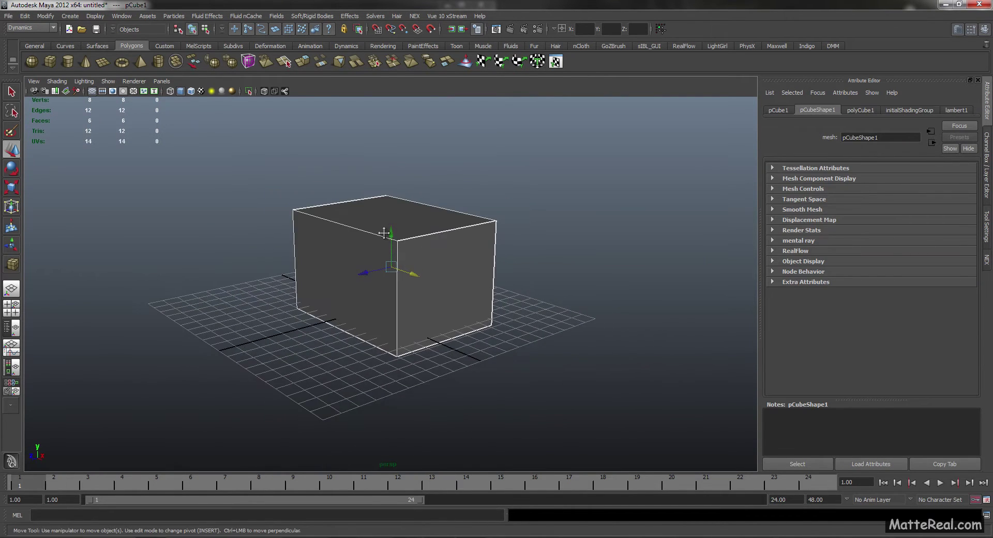
{"action": "left_click_drag", "start_coordinate": [384, 233], "coordinate": [433, 269], "text": "alt"}
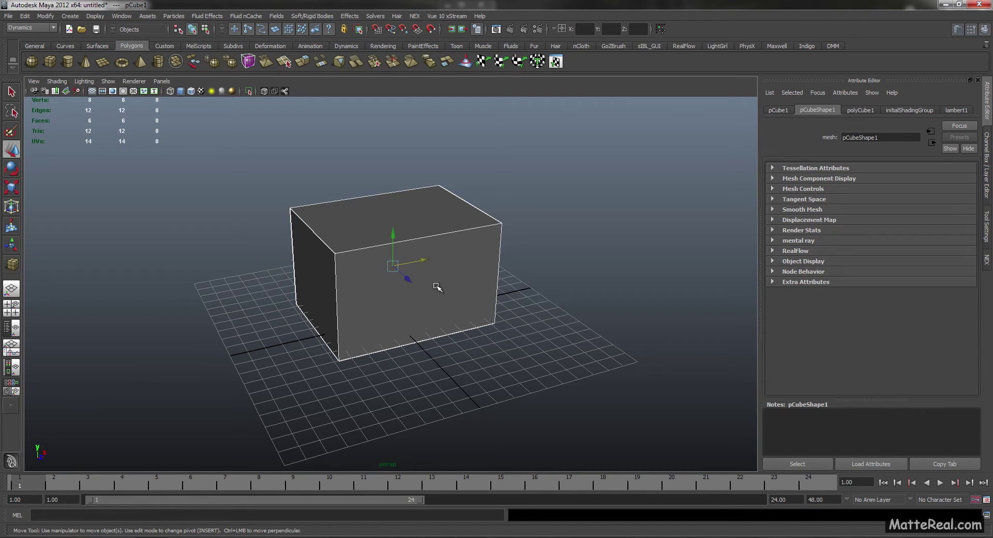
{"action": "mouse_move", "coordinate": [438, 288]}
{"action": "middle_mouse_down"}
{"action": "mouse_move", "coordinate": [548, 262]}
{"action": "mouse_move", "coordinate": [430, 304]}
{"action": "middle_mouse_up"}
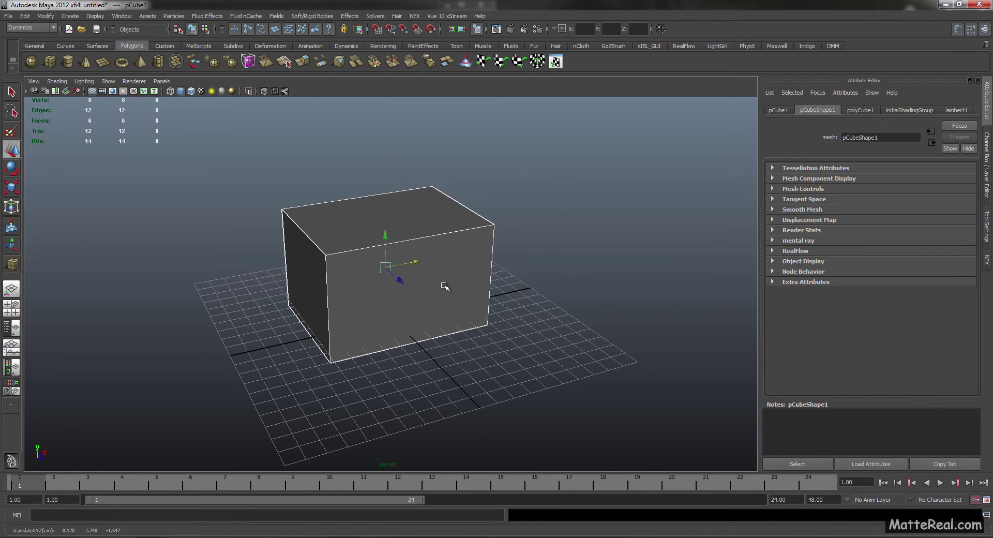
{"action": "left_click_drag", "start_coordinate": [445, 286], "coordinate": [428, 304], "text": "alt"}
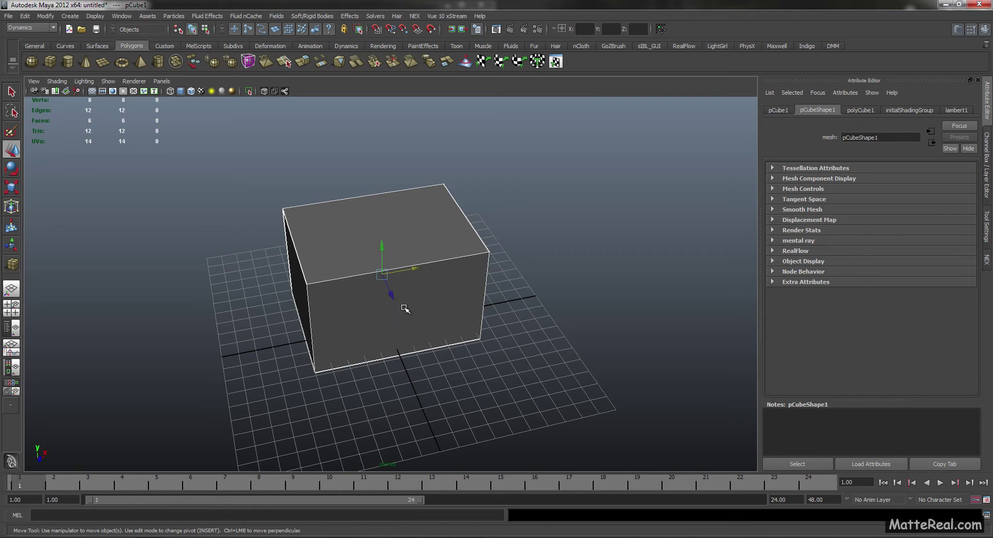
{"action": "middle_click_drag", "start_coordinate": [405, 309], "coordinate": [451, 322]}
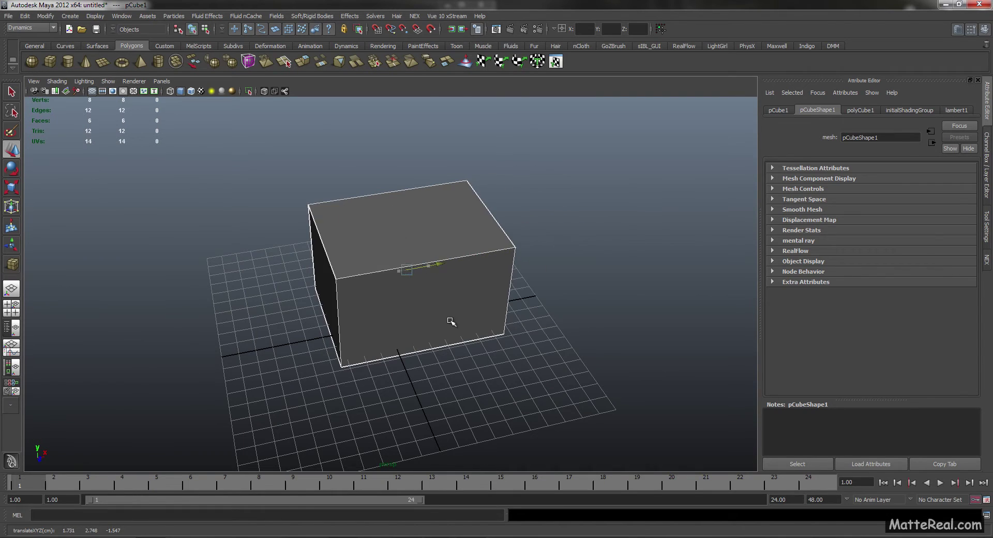
Raise the box slightly above the grid, constraining the move to the Y axis
{"action": "left_click_drag", "start_coordinate": [452, 322], "coordinate": [492, 253], "text": "alt"}
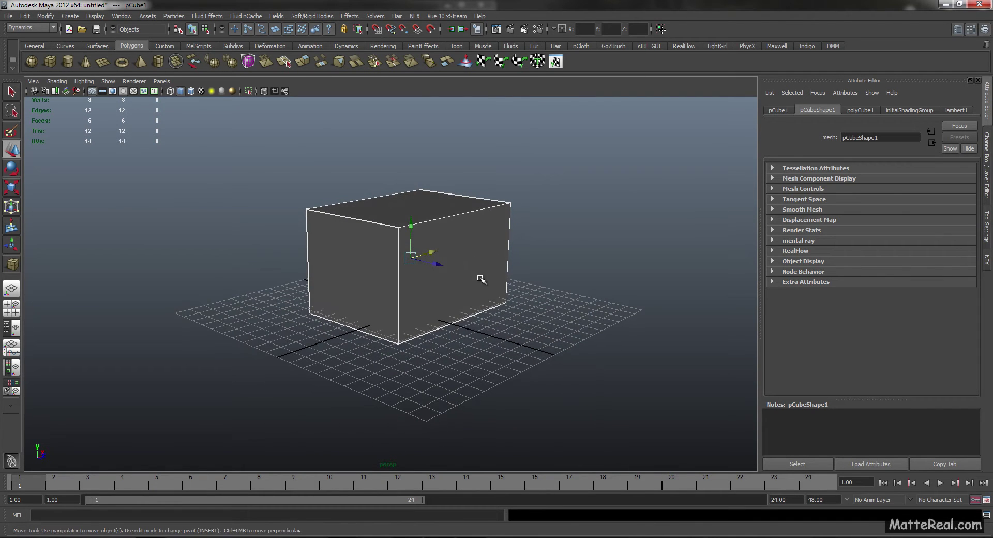
{"action": "mouse_move", "coordinate": [486, 278]}
{"action": "middle_mouse_down", "text": "shift"}
{"action": "mouse_move", "coordinate": [490, 224]}
{"action": "mouse_move", "coordinate": [488, 249]}
{"action": "mouse_move", "coordinate": [499, 223]}
{"action": "mouse_move", "coordinate": [496, 269]}
{"action": "middle_mouse_up", "text": "shift"}
{"action": "left_click_drag", "start_coordinate": [486, 287], "coordinate": [492, 297], "text": "alt"}
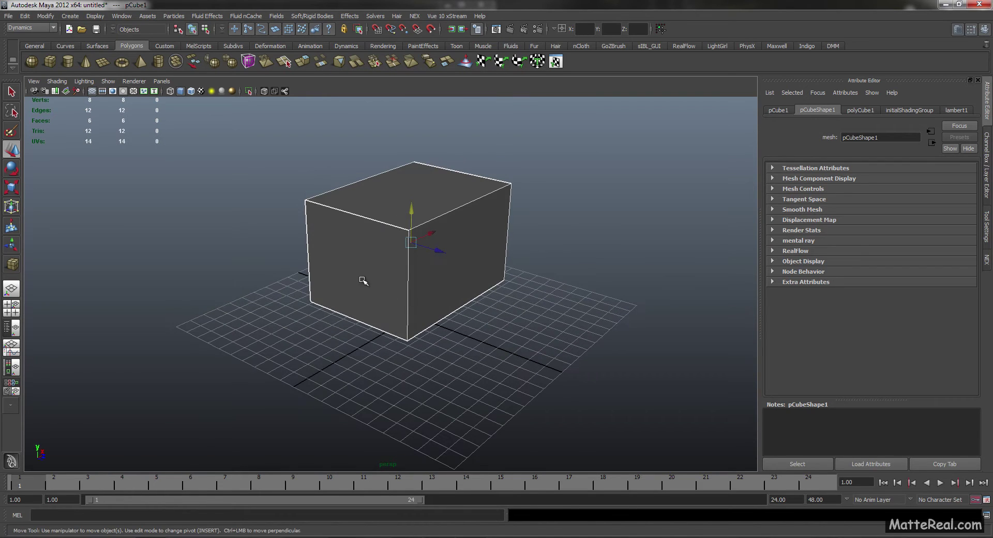
{"action": "left_click_drag", "start_coordinate": [363, 281], "coordinate": [402, 298], "text": "alt"}
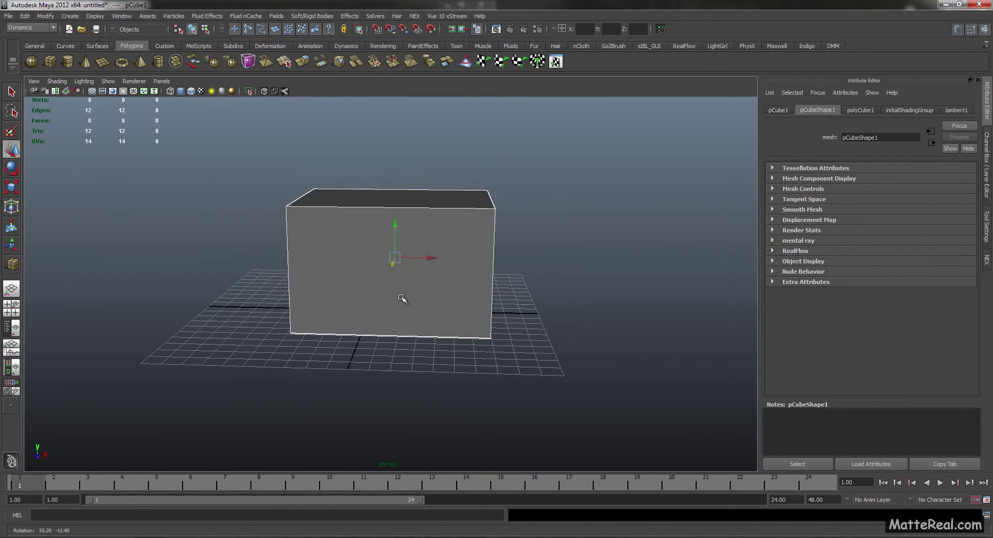
Switch the box to vertex editing and pull the four vertices of its +Z side outward along Z to about 8.51
{"action": "right_click_drag", "start_coordinate": [421, 275], "coordinate": [296, 259]}
{"action": "middle_click_drag", "start_coordinate": [296, 259], "coordinate": [415, 265], "text": "alt"}
{"action": "left_click_drag", "start_coordinate": [321, 182], "coordinate": [520, 412]}
{"action": "middle_click_drag", "start_coordinate": [462, 348], "coordinate": [433, 320], "text": "alt"}
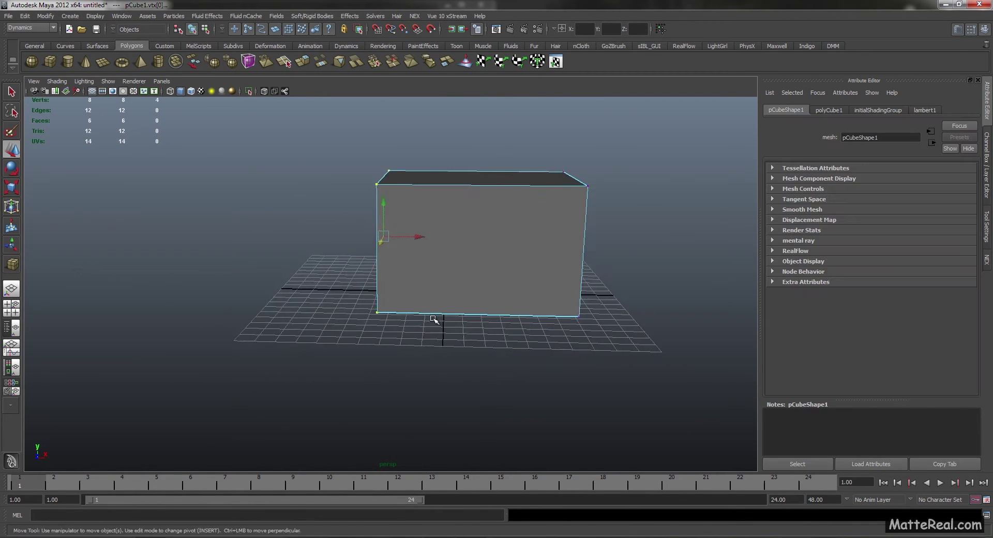
{"action": "left_click_drag", "start_coordinate": [434, 320], "coordinate": [272, 197], "text": "alt"}
{"action": "left_click_drag", "start_coordinate": [637, 241], "coordinate": [246, 136]}
{"action": "middle_click_drag", "start_coordinate": [409, 218], "coordinate": [420, 265], "text": "shift"}
{"action": "right_click_drag", "start_coordinate": [420, 265], "coordinate": [315, 229], "text": "alt"}
{"action": "left_click_drag", "start_coordinate": [314, 229], "coordinate": [545, 322], "text": "alt"}
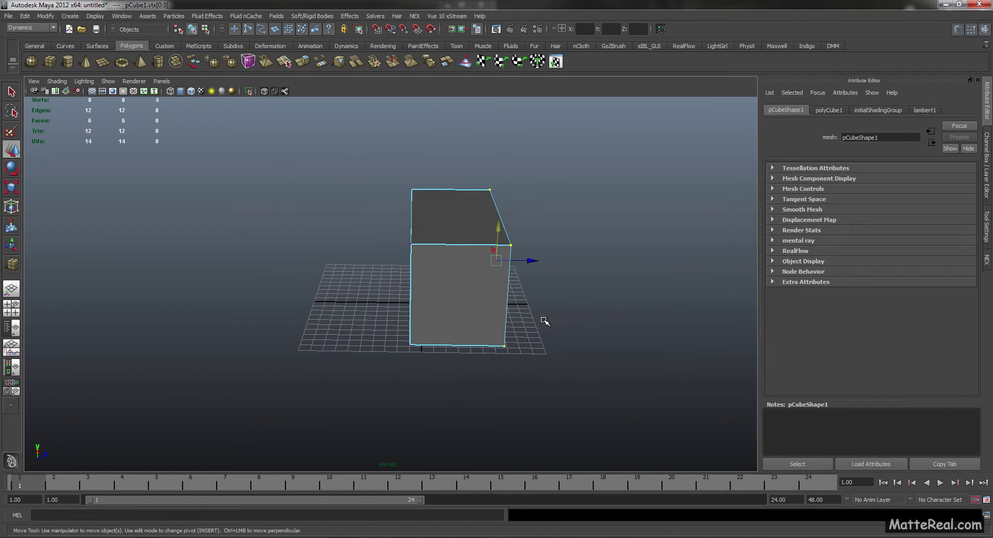
{"action": "left_click_drag", "start_coordinate": [532, 260], "coordinate": [557, 260]}
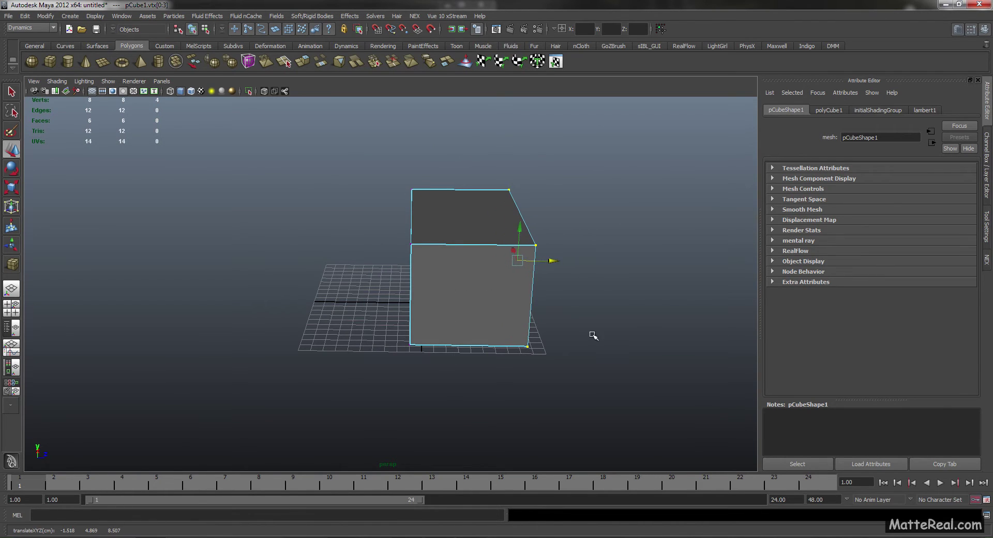
Select the two lower vertices at the box's end and move them along X and Y to slant the end face
{"action": "left_click_drag", "start_coordinate": [596, 327], "coordinate": [408, 317], "text": "alt"}
{"action": "left_click_drag", "start_coordinate": [365, 344], "coordinate": [520, 396]}
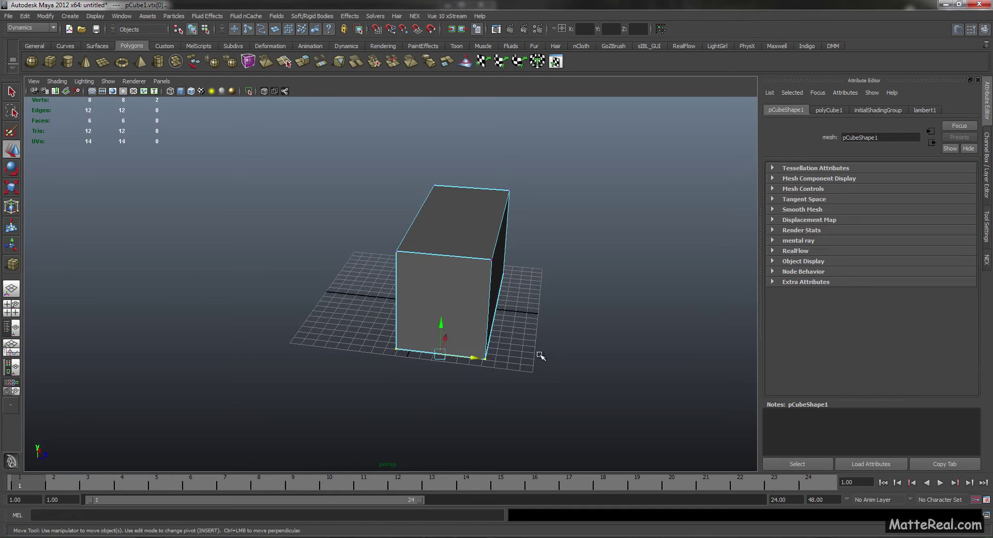
{"action": "middle_click_drag", "start_coordinate": [528, 340], "coordinate": [521, 372]}
{"action": "left_click_drag", "start_coordinate": [521, 373], "coordinate": [428, 343], "text": "alt"}
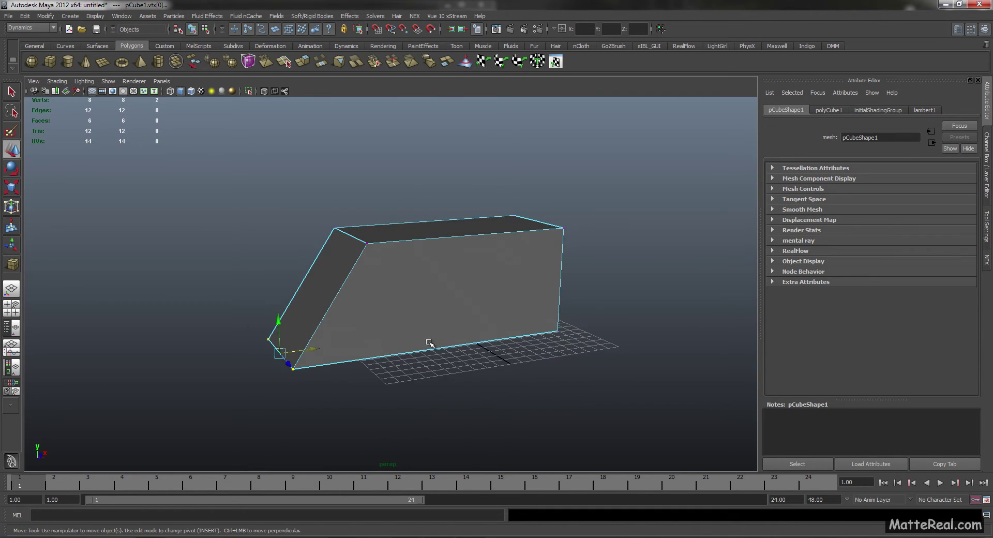
{"action": "middle_click_drag", "start_coordinate": [428, 343], "coordinate": [394, 279]}
{"action": "left_click_drag", "start_coordinate": [394, 279], "coordinate": [436, 282], "text": "alt"}
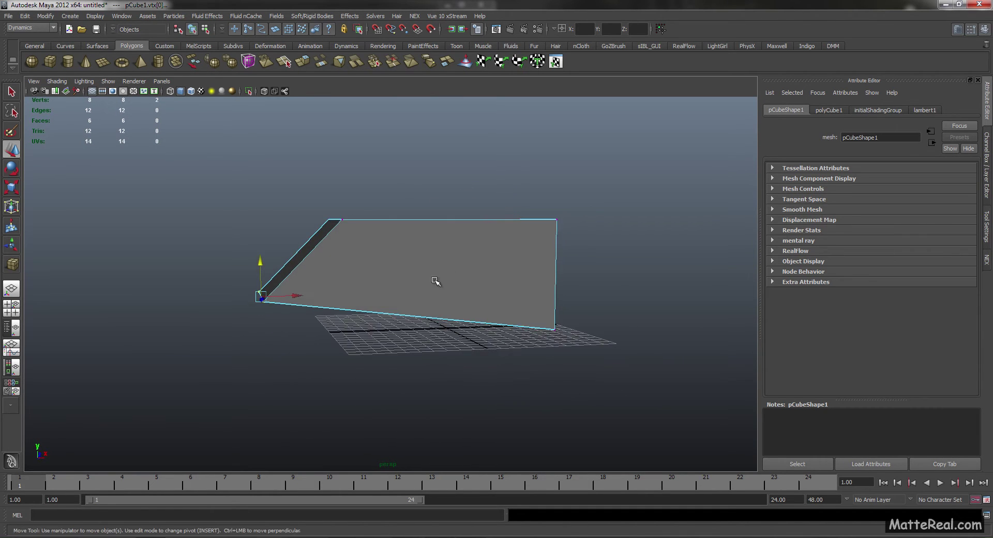
{"action": "middle_click_drag", "start_coordinate": [365, 321], "coordinate": [403, 300]}
{"action": "left_click_drag", "start_coordinate": [377, 299], "coordinate": [418, 329], "text": "alt"}
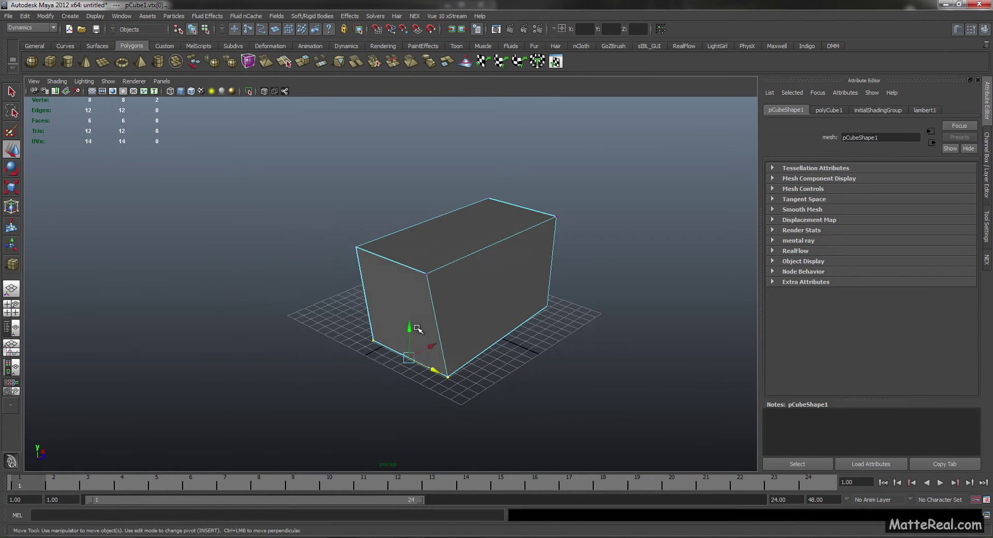
Return to object mode, select the reshaped box and remove it from the scene
{"action": "key", "text": "F8"}
{"action": "key", "text": "q"}
{"action": "left_click", "coordinate": [482, 278]}
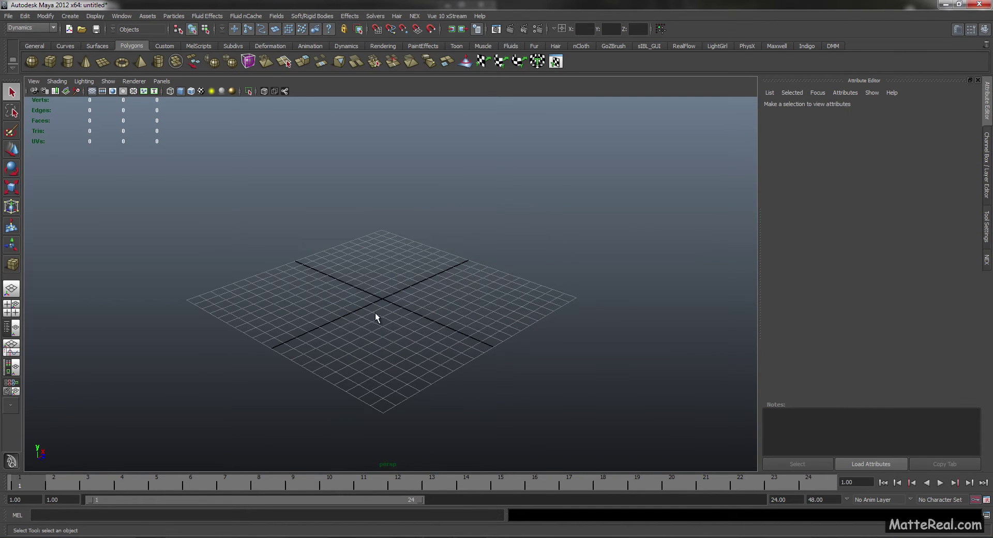
Place a default polygon cube at the grid's centre, scale it uniformly to about 7.09 and activate the Move tool
{"action": "left_click_drag", "start_coordinate": [391, 324], "coordinate": [386, 319], "text": "alt"}
{"action": "right_click_drag", "start_coordinate": [386, 320], "coordinate": [364, 294], "text": "alt"}
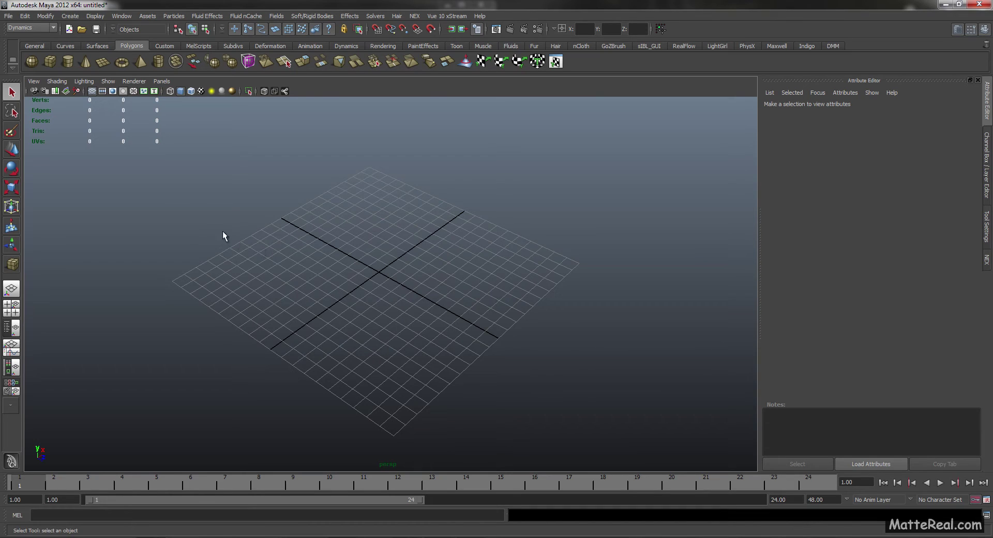
{"action": "left_click", "coordinate": [49, 61]}
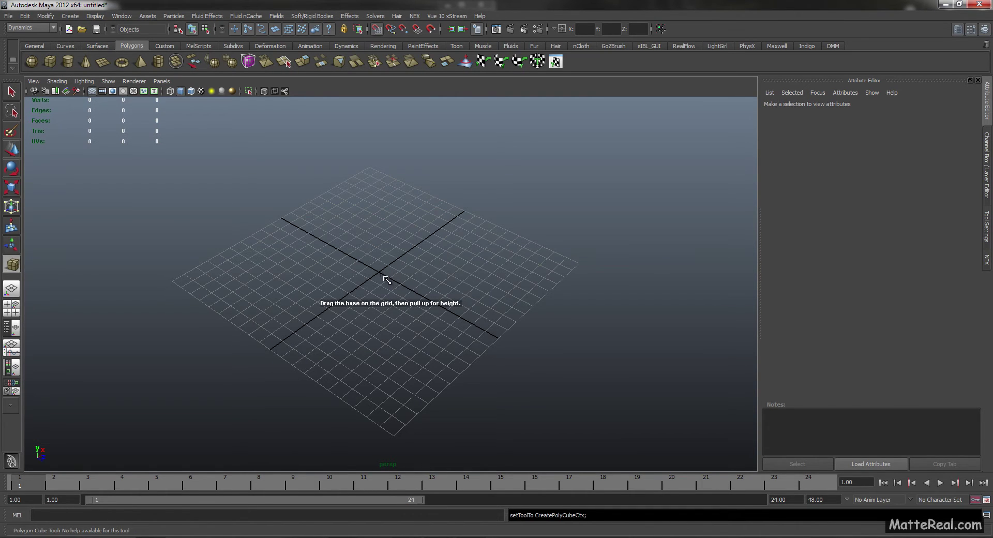
{"action": "key", "text": "r"}
{"action": "key", "text": "f"}
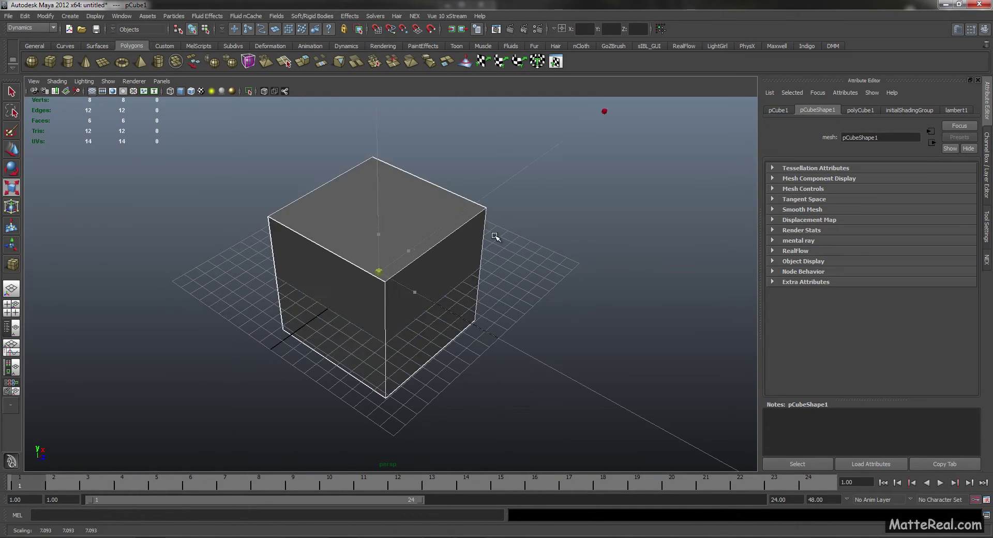
{"action": "left_click_drag", "start_coordinate": [494, 237], "coordinate": [461, 252], "text": "alt"}
{"action": "key", "text": "w"}
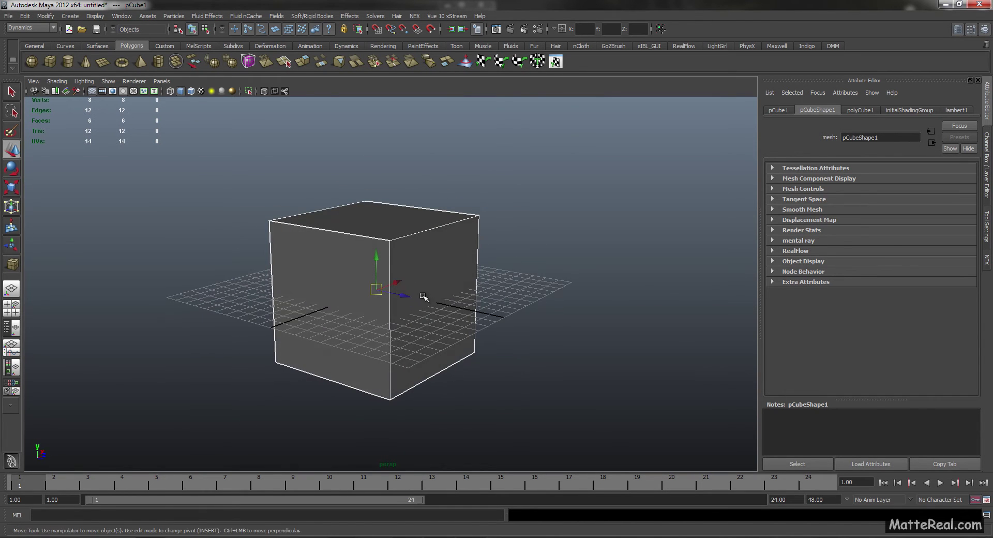
Examine the pivot at the cube's centre, switching pivot editing on and off
{"action": "left_click_drag", "start_coordinate": [417, 295], "coordinate": [422, 267], "text": "alt"}
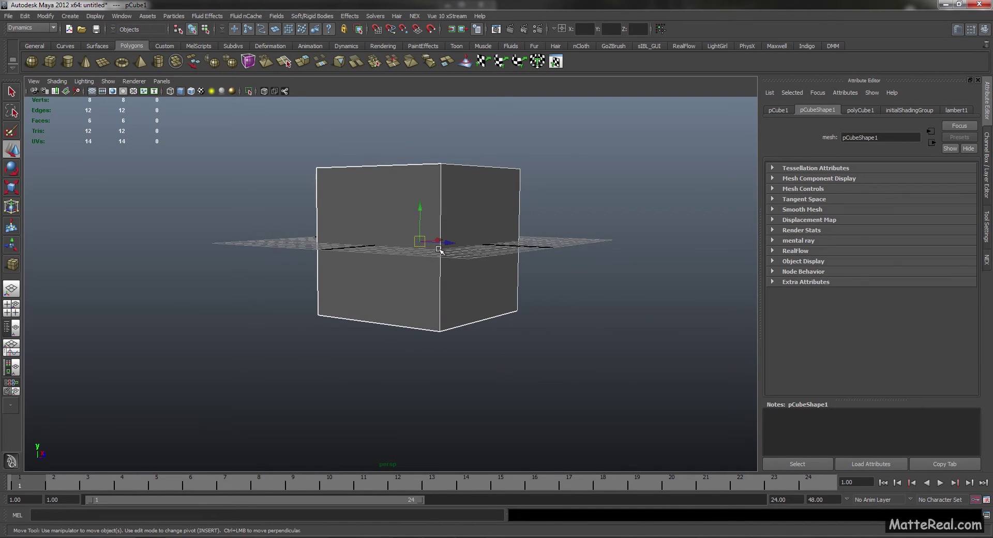
{"action": "left_click_drag", "start_coordinate": [359, 241], "coordinate": [406, 267], "text": "alt"}
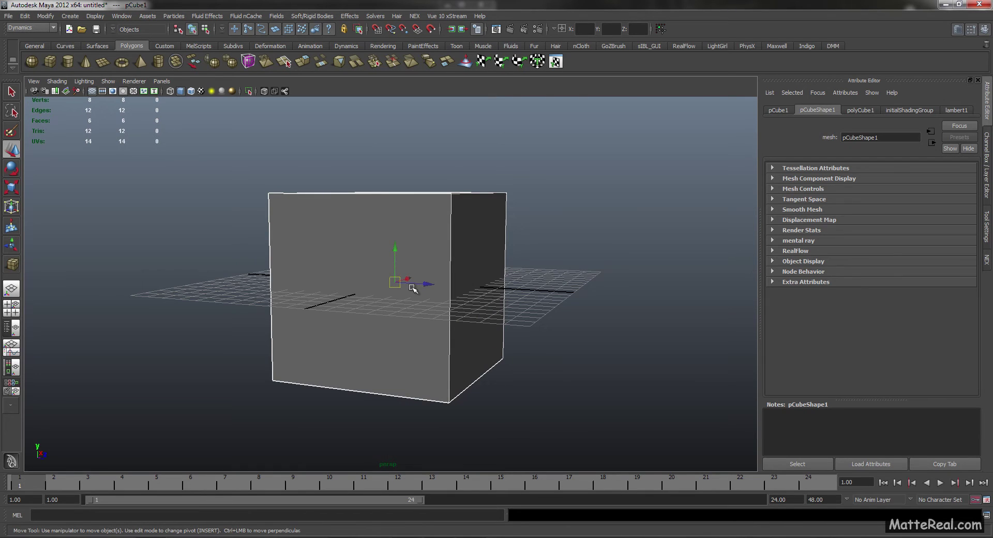
{"action": "key", "text": "Insert"}
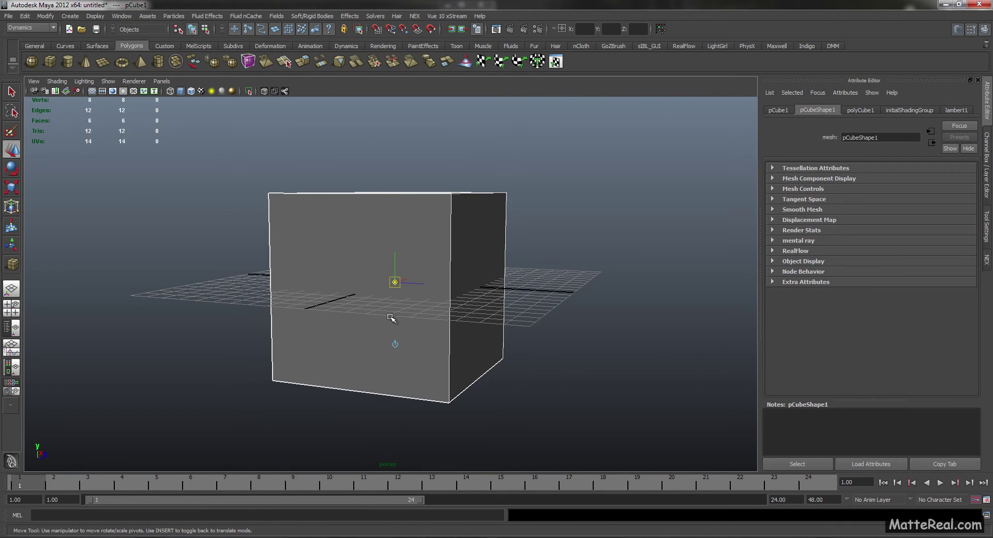
{"action": "mouse_move", "coordinate": [394, 322]}
{"action": "left_mouse_down", "text": "alt"}
{"action": "mouse_move", "coordinate": [395, 337]}
{"action": "mouse_move", "coordinate": [396, 316]}
{"action": "left_mouse_up", "text": "alt"}
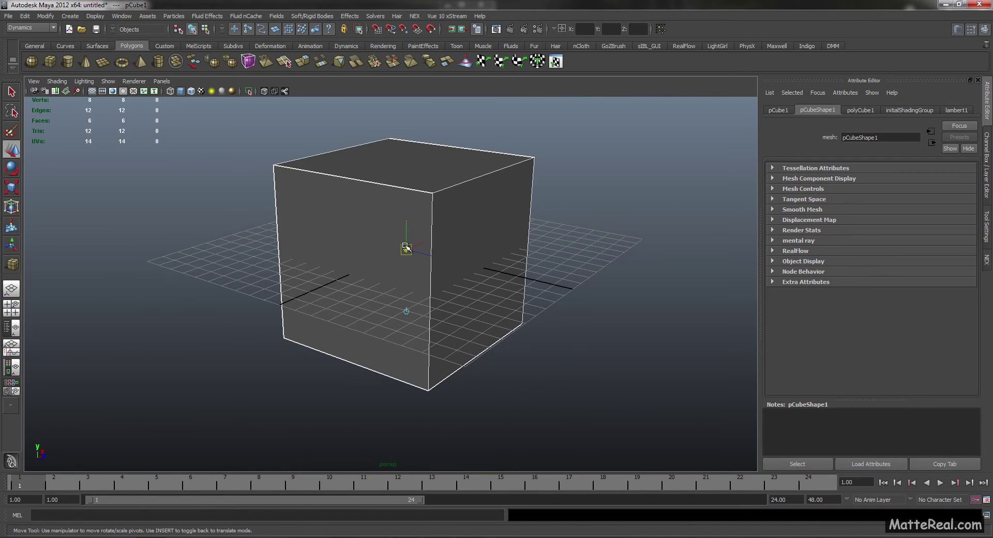
{"action": "key", "text": "Insert"}
{"action": "key", "text": "Insert"}
{"action": "key", "text": "Insert"}
{"action": "left_click_drag", "start_coordinate": [377, 294], "coordinate": [408, 331], "text": "alt"}
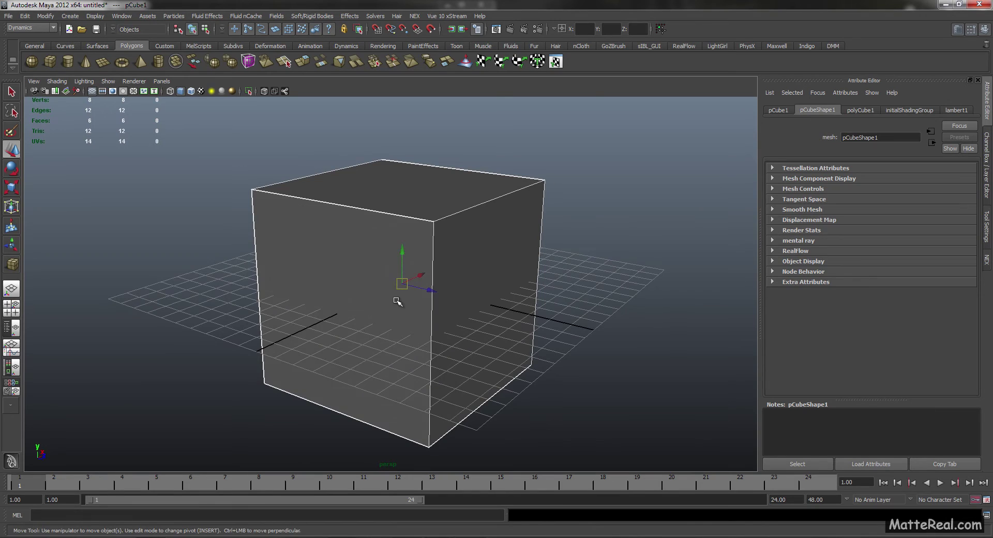
Reselect the cube, enable pivot editing and move its pivot up along Y to about 2.66
{"action": "key", "text": "Insert"}
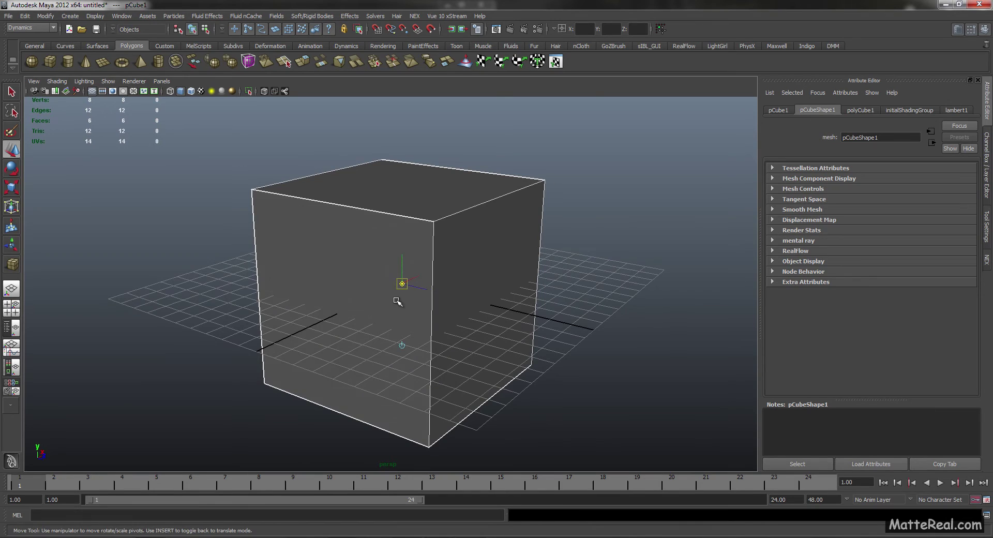
{"action": "left_click", "coordinate": [401, 247]}
{"action": "key", "text": "Insert"}
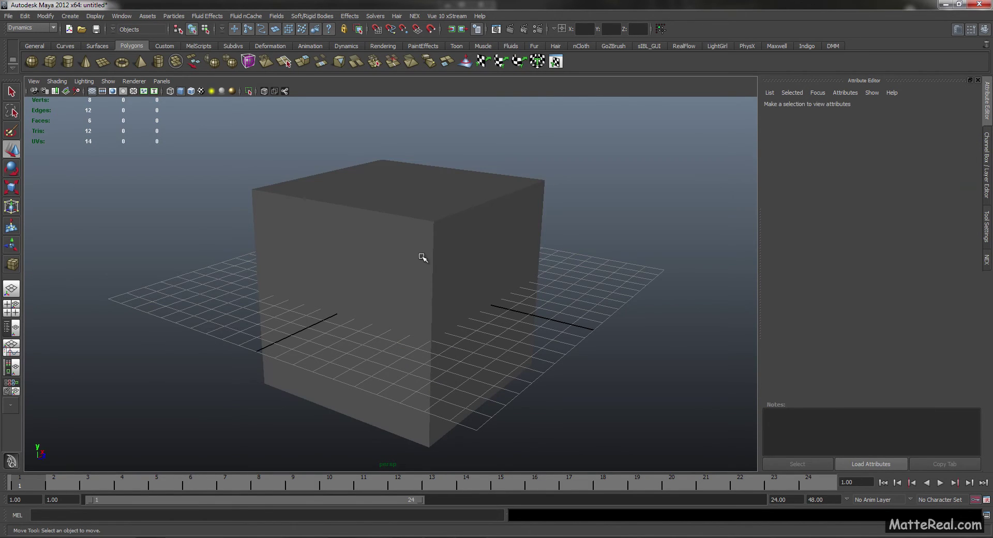
{"action": "left_click", "coordinate": [452, 262]}
{"action": "key", "text": "Insert"}
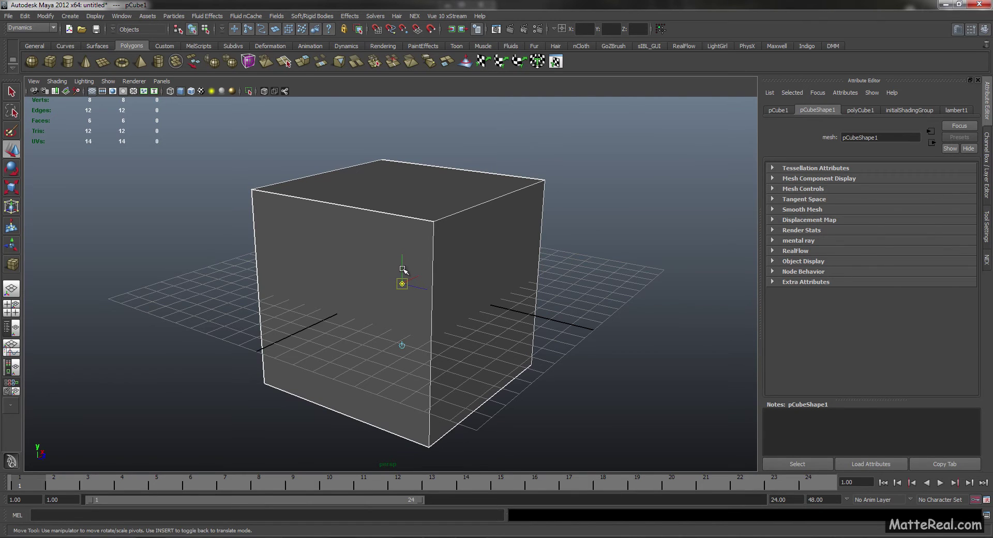
{"action": "left_click_drag", "start_coordinate": [402, 270], "coordinate": [404, 219]}
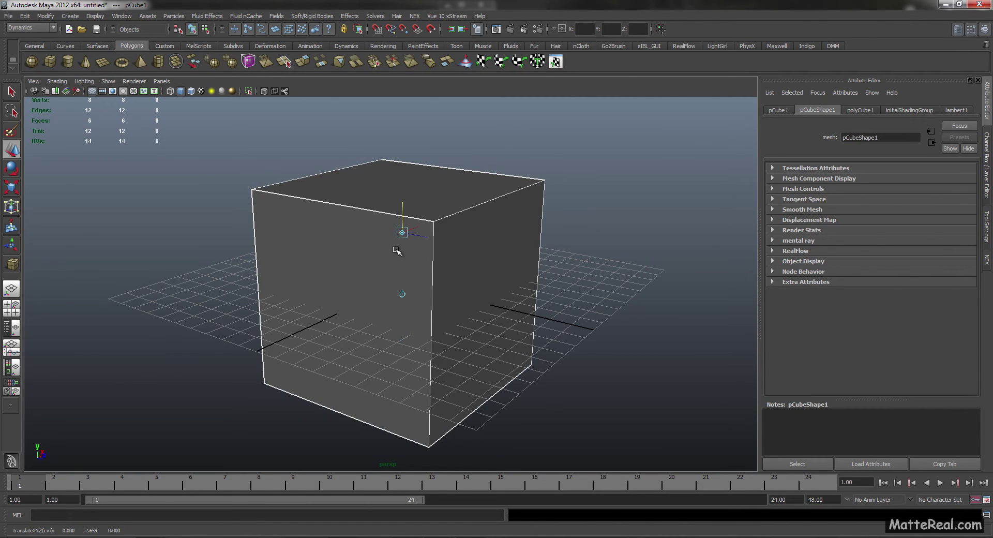
Undo the last upward pivot move and leave pivot editing
{"action": "key", "text": "ctrl+z"}
{"action": "key", "text": "Insert"}
{"action": "right_click_drag", "start_coordinate": [392, 252], "coordinate": [327, 298], "text": "alt"}
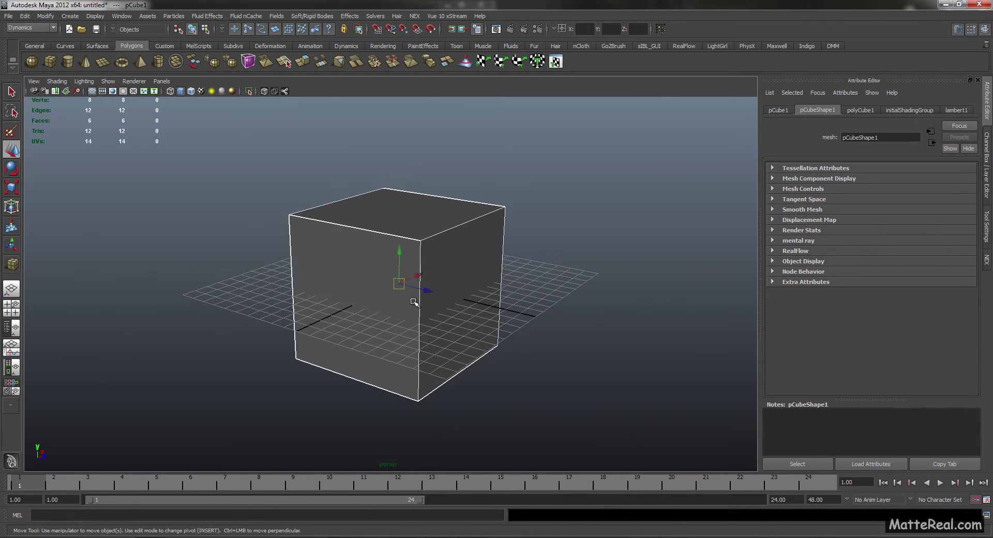
{"action": "left_click_drag", "start_coordinate": [327, 298], "coordinate": [369, 293], "text": "alt"}
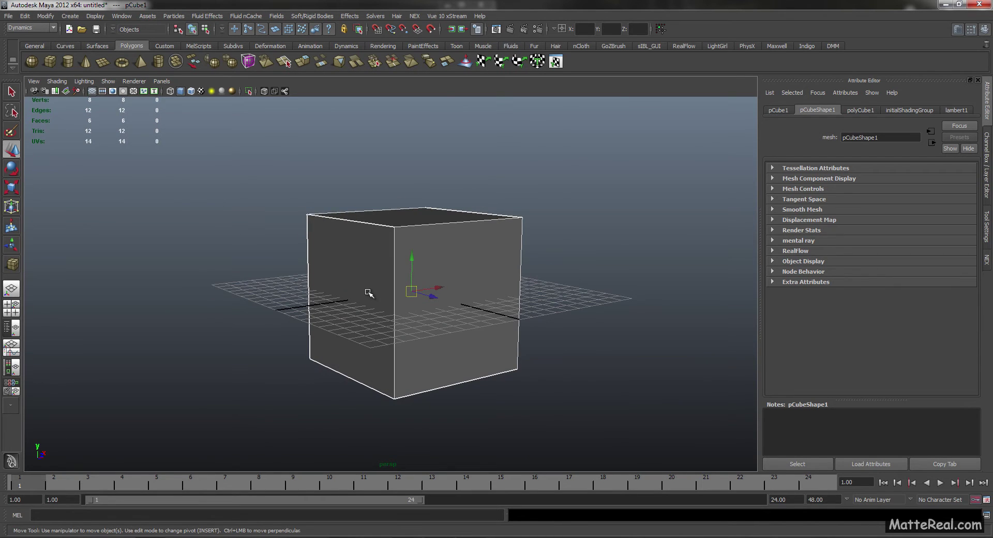
Enable pivot editing, snap the cube's pivot to its bottom front corner vertex and leave pivot editing
{"action": "key", "text": "Insert"}
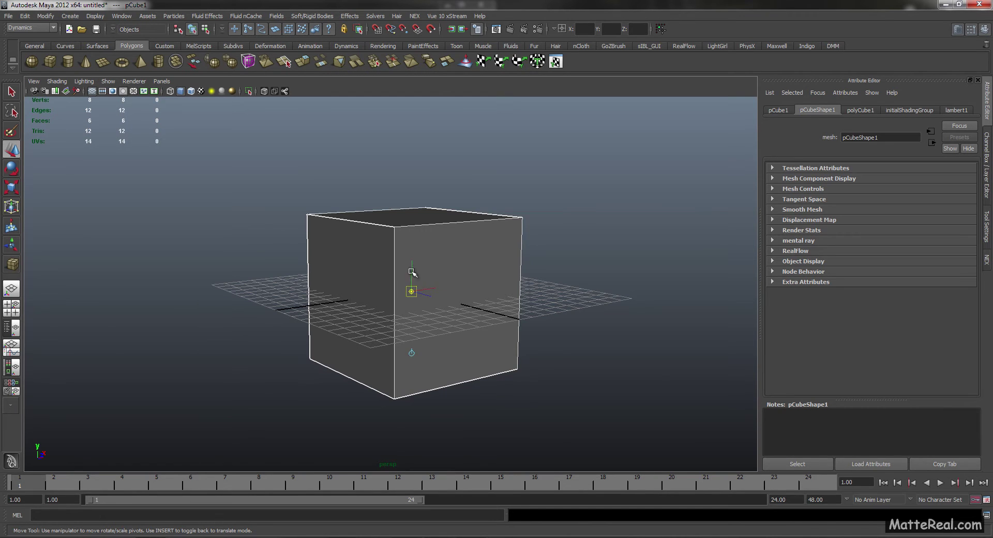
{"action": "mouse_move", "coordinate": [420, 281]}
{"action": "left_mouse_down", "text": "alt"}
{"action": "mouse_move", "coordinate": [393, 278]}
{"action": "mouse_move", "coordinate": [406, 270]}
{"action": "left_mouse_up", "text": "alt"}
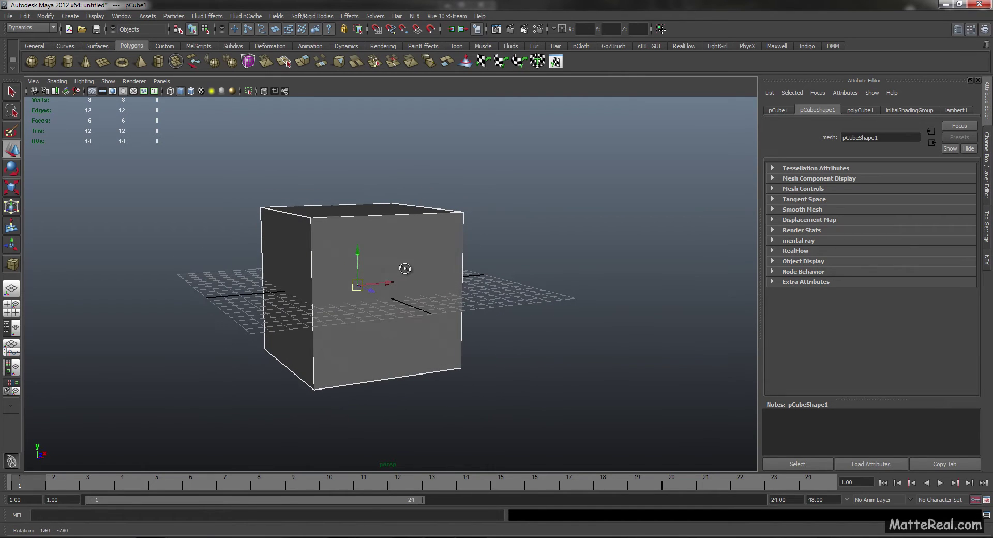
{"action": "key", "text": "Insert"}
{"action": "key", "text": "Insert"}
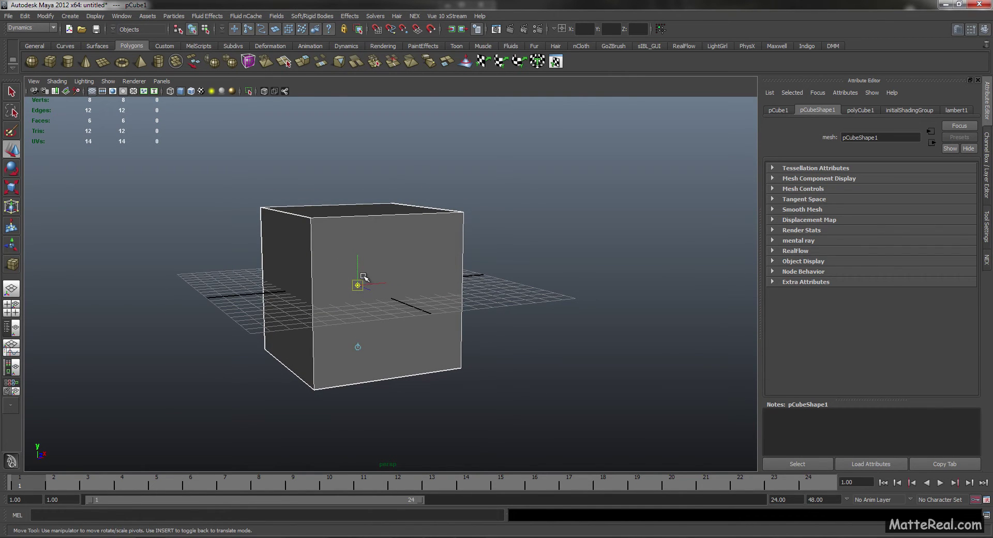
{"action": "key", "text": "v"}
{"action": "left_click_drag", "start_coordinate": [357, 288], "coordinate": [315, 385]}
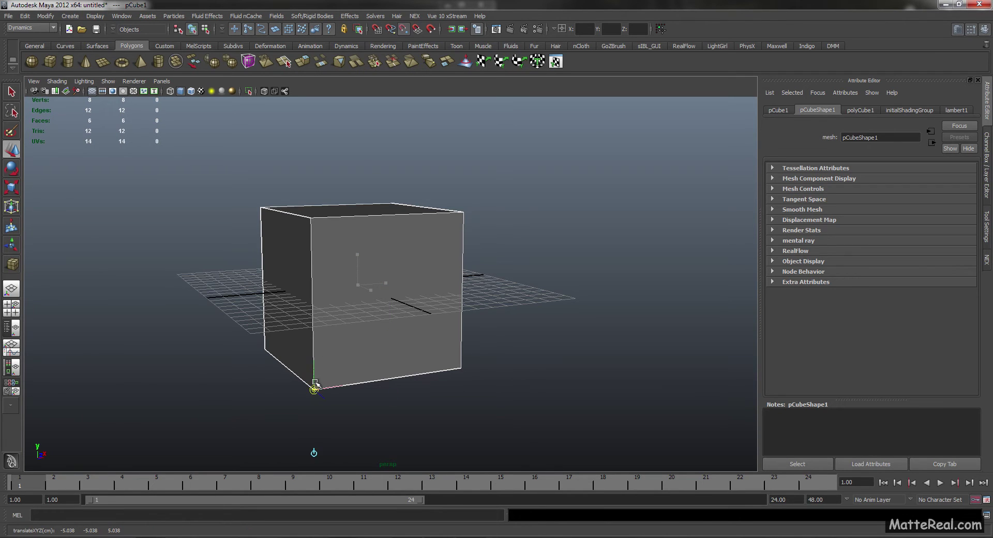
{"action": "key", "text": "Insert"}
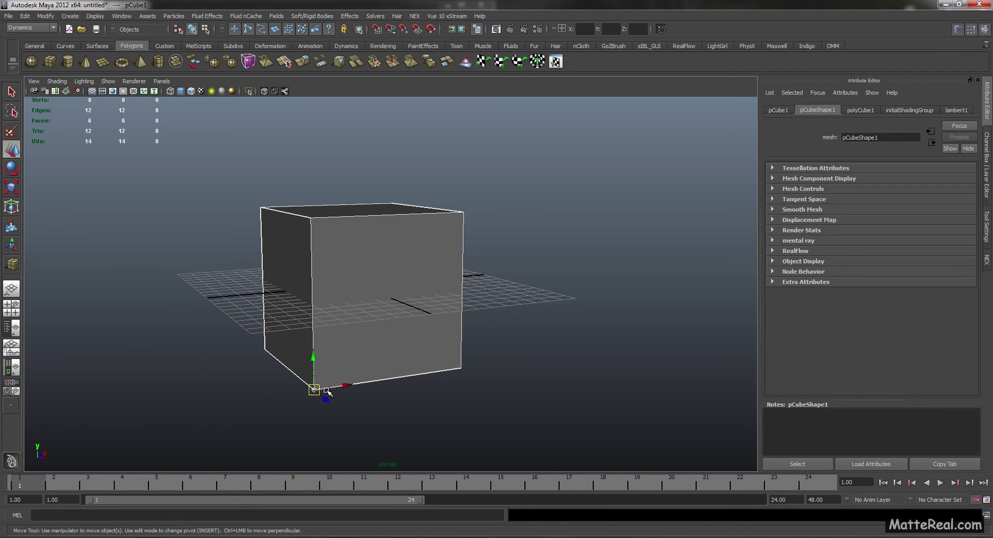
Raise the cube along Y with grid snapping so its bottom corner rests on the grid plane
{"action": "left_click_drag", "start_coordinate": [342, 359], "coordinate": [424, 308], "text": "alt"}
{"action": "key", "text": "x"}
{"action": "key", "text": "super"}
{"action": "left_click", "coordinate": [414, 262]}
{"action": "left_click", "coordinate": [405, 269]}
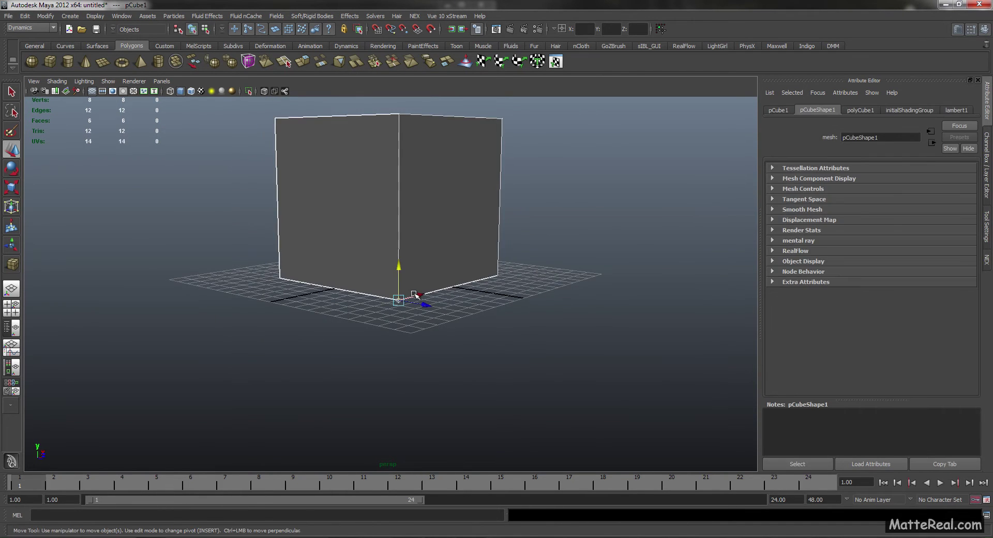
Move the pivot outside the cube to about -13.766, 6.332, -3.749, try rotating the cube around it and undo
{"action": "left_click_drag", "start_coordinate": [406, 268], "coordinate": [160, 192], "text": "alt"}
{"action": "key", "text": "Insert"}
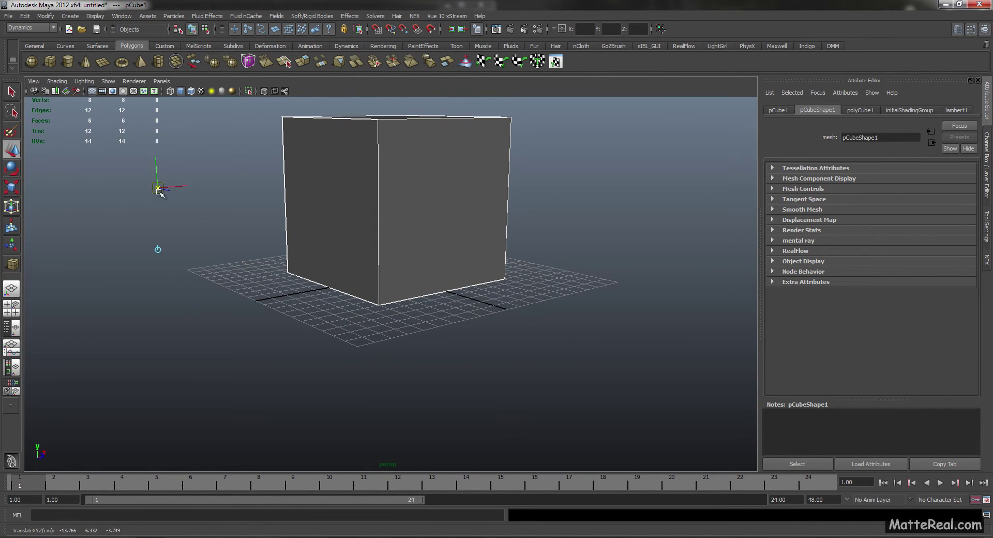
{"action": "key", "text": "Insert"}
{"action": "left_click_drag", "start_coordinate": [217, 219], "coordinate": [267, 259], "text": "alt"}
{"action": "scroll", "coordinate": [284, 255], "scroll_direction": "down", "scroll_amount": 5}
{"action": "key", "text": "e"}
{"action": "key", "text": "ctrl+z"}
Snap the cube's pivot to its top front corner vertex, leave pivot editing and deselect the cube
{"action": "left_click_drag", "start_coordinate": [362, 295], "coordinate": [326, 269], "text": "alt"}
{"action": "key", "text": "Insert"}
{"action": "left_click_drag", "start_coordinate": [271, 251], "coordinate": [387, 221]}
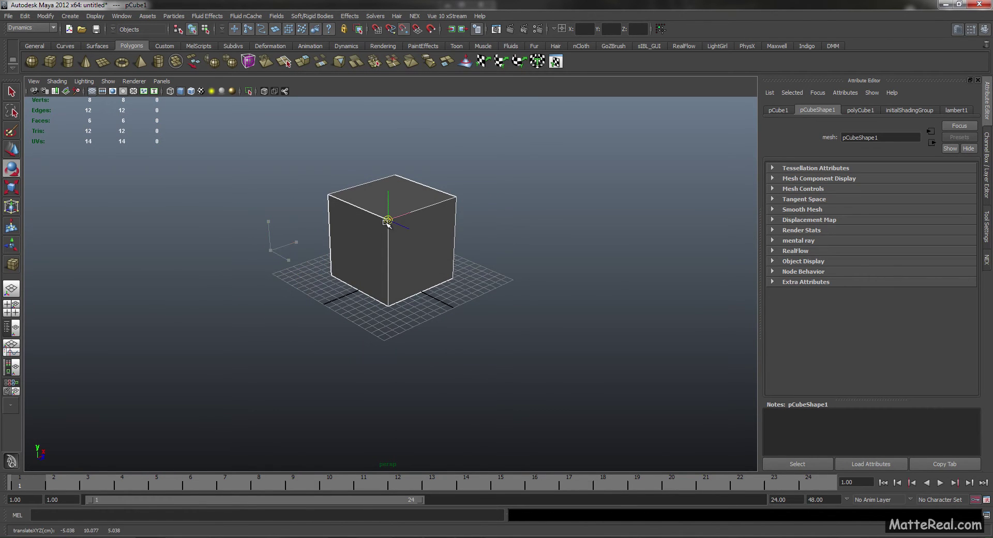
{"action": "key", "text": "Insert"}
{"action": "left_click_drag", "start_coordinate": [399, 260], "coordinate": [342, 269], "text": "alt"}
{"action": "key", "text": "q"}
{"action": "left_click_drag", "start_coordinate": [484, 282], "coordinate": [429, 311]}
Switch the perspective view's renderer to Viewport 2.0
{"action": "scroll", "coordinate": [473, 312], "scroll_direction": "up", "scroll_amount": 5}
{"action": "scroll", "coordinate": [419, 319], "scroll_direction": "up", "scroll_amount": 3}
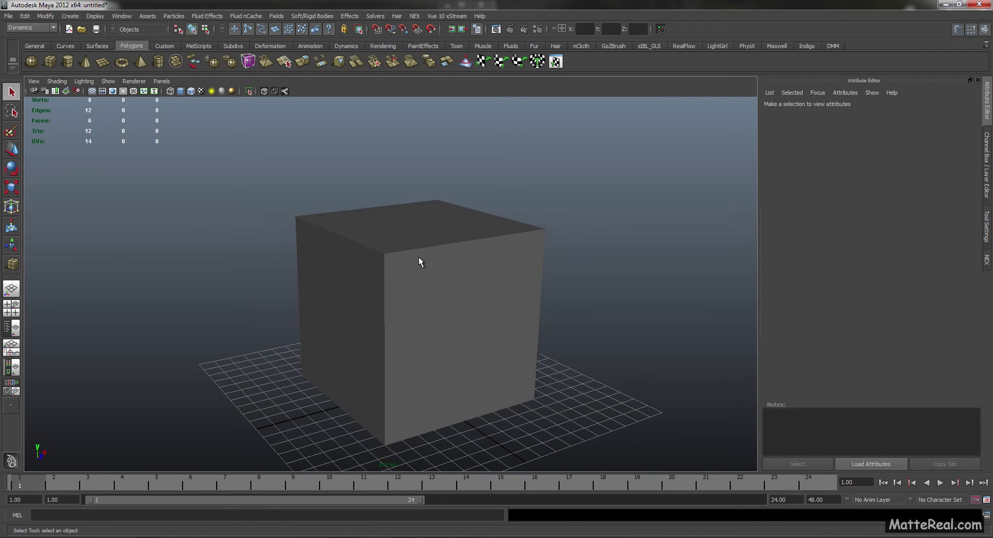
{"action": "scroll", "coordinate": [420, 259], "scroll_direction": "up", "scroll_amount": 5}
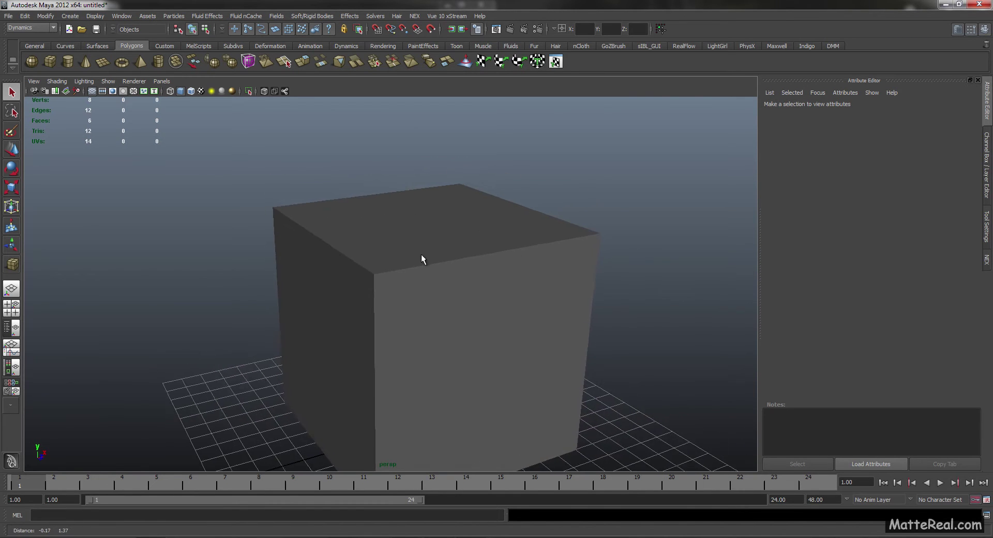
{"action": "scroll", "coordinate": [422, 251], "scroll_direction": "up", "scroll_amount": 2}
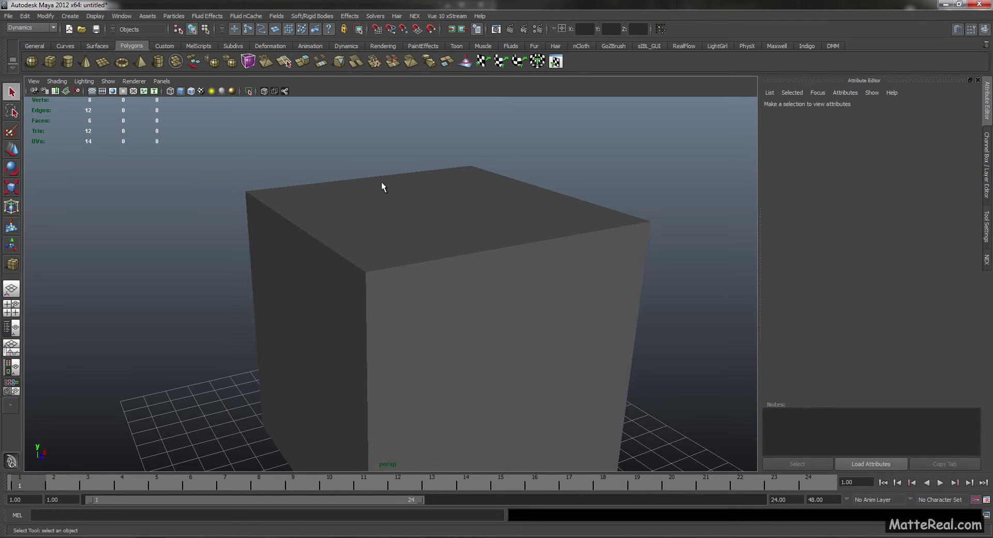
{"action": "scroll", "coordinate": [360, 382], "scroll_direction": "down", "scroll_amount": 5}
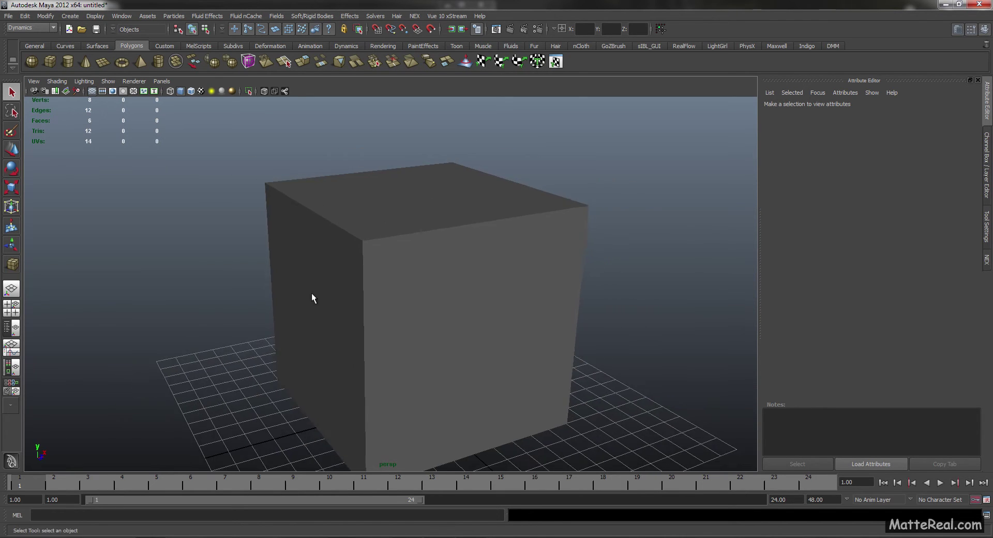
{"action": "mouse_move", "coordinate": [363, 287]}
{"action": "left_mouse_down", "text": "alt"}
{"action": "mouse_move", "coordinate": [390, 300]}
{"action": "mouse_move", "coordinate": [373, 295]}
{"action": "left_mouse_up", "text": "alt"}
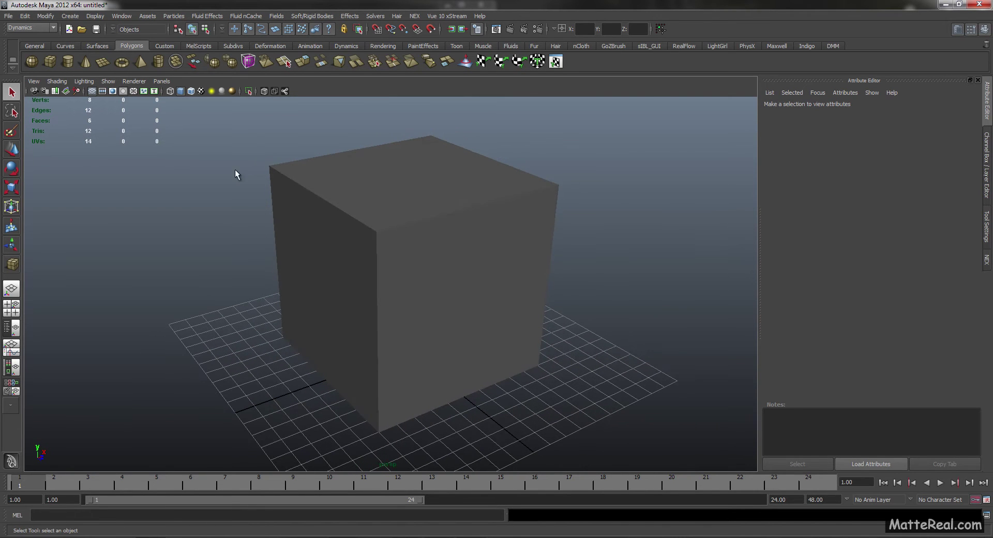
{"action": "left_click", "coordinate": [133, 82]}
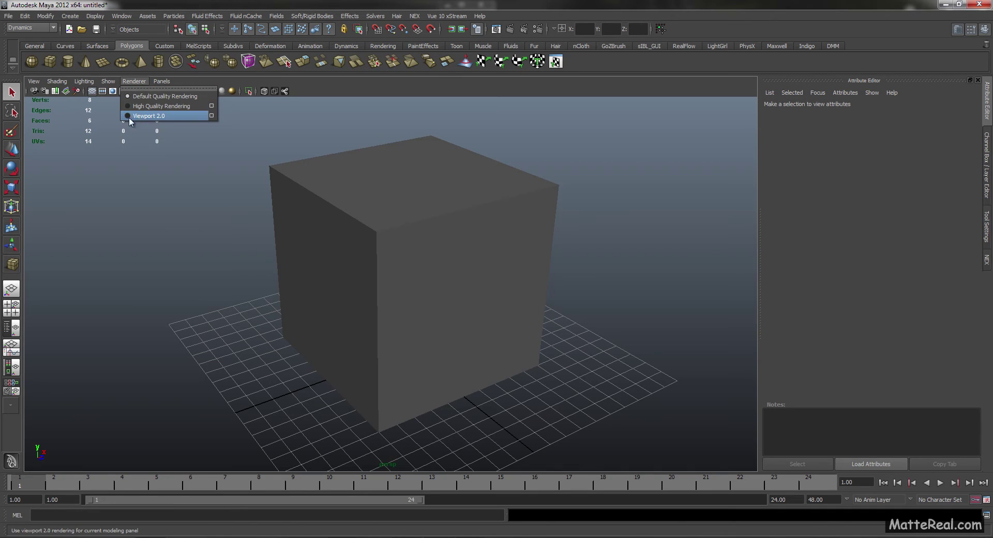
{"action": "left_click", "coordinate": [129, 115]}
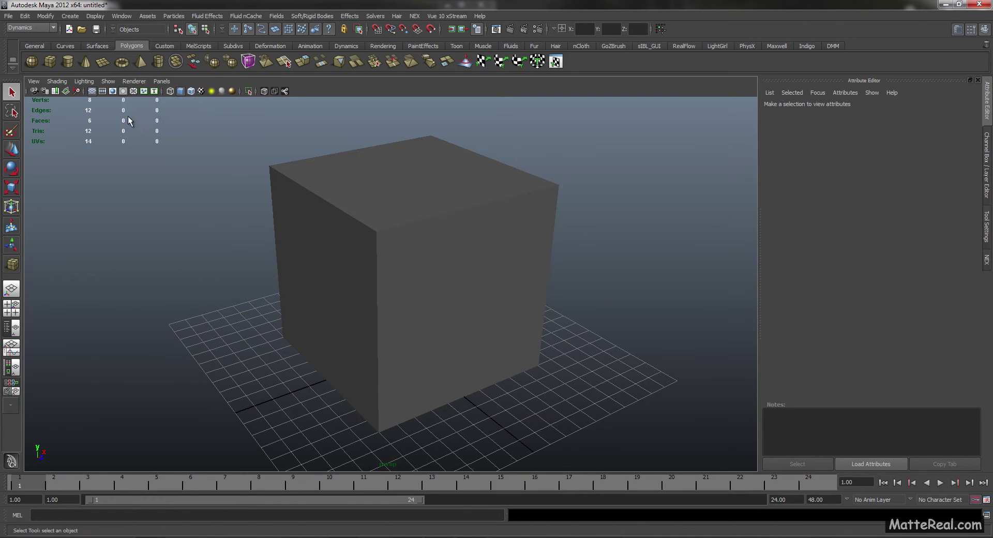
{"action": "middle_click_drag", "start_coordinate": [212, 153], "coordinate": [249, 186], "text": "alt"}
{"action": "mouse_move", "coordinate": [250, 185]}
{"action": "left_mouse_down", "text": "alt"}
{"action": "mouse_move", "coordinate": [309, 203]}
{"action": "mouse_move", "coordinate": [290, 181]}
{"action": "mouse_move", "coordinate": [266, 188]}
{"action": "mouse_move", "coordinate": [233, 177]}
{"action": "left_mouse_up", "text": "alt"}
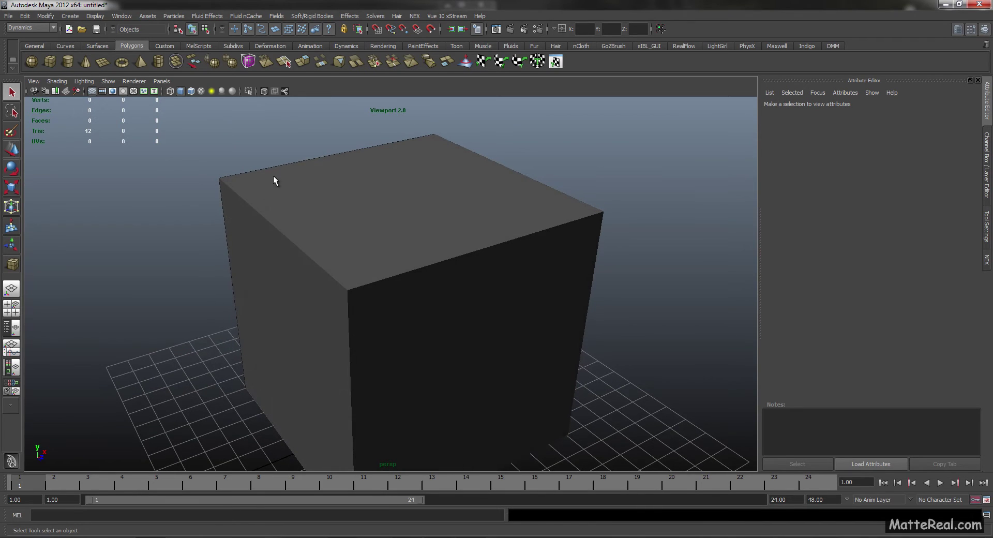
Open the Viewport 2.0 settings and enable Multisample Anti-aliasing
{"action": "left_click", "coordinate": [132, 83]}
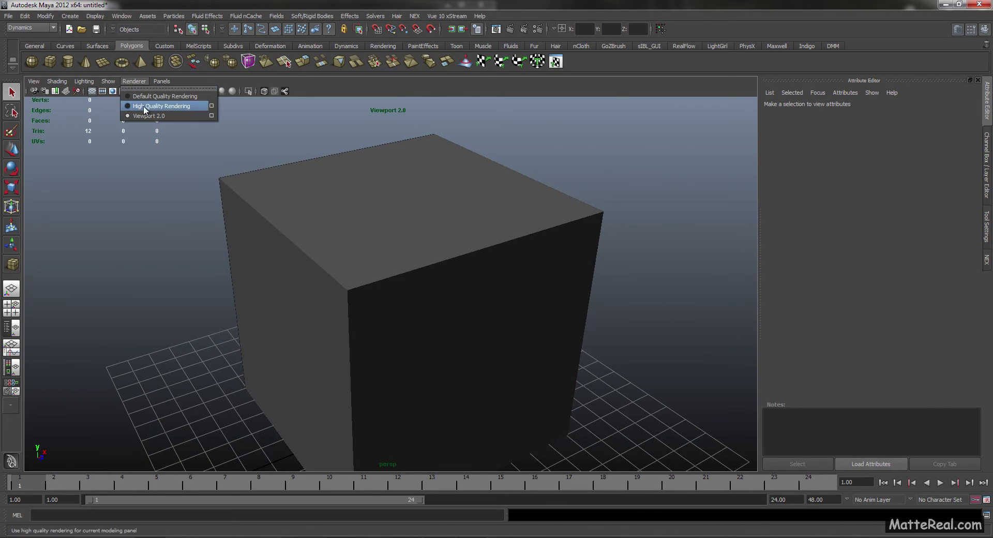
{"action": "left_click", "coordinate": [211, 116]}
{"action": "left_click_drag", "start_coordinate": [426, 187], "coordinate": [422, 113]}
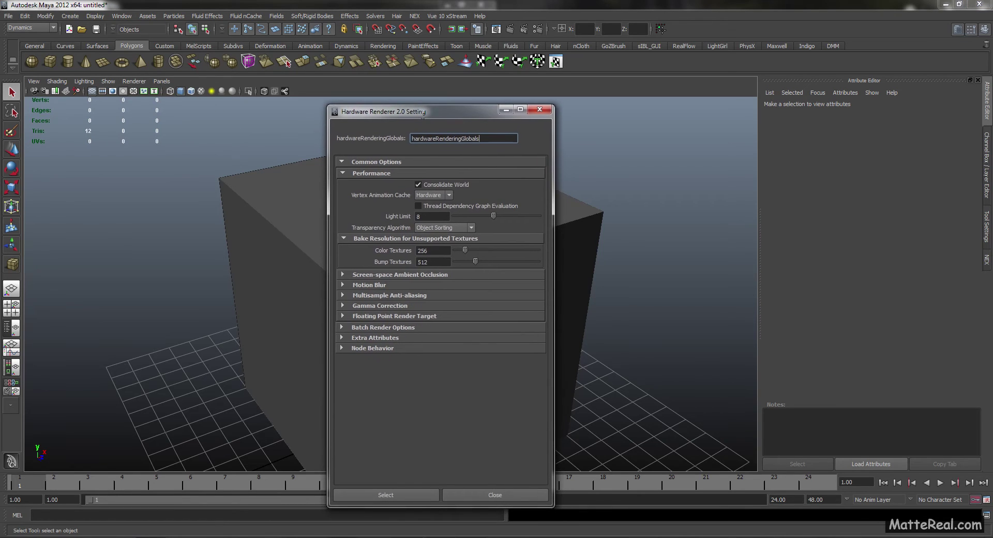
{"action": "left_click", "coordinate": [380, 296]}
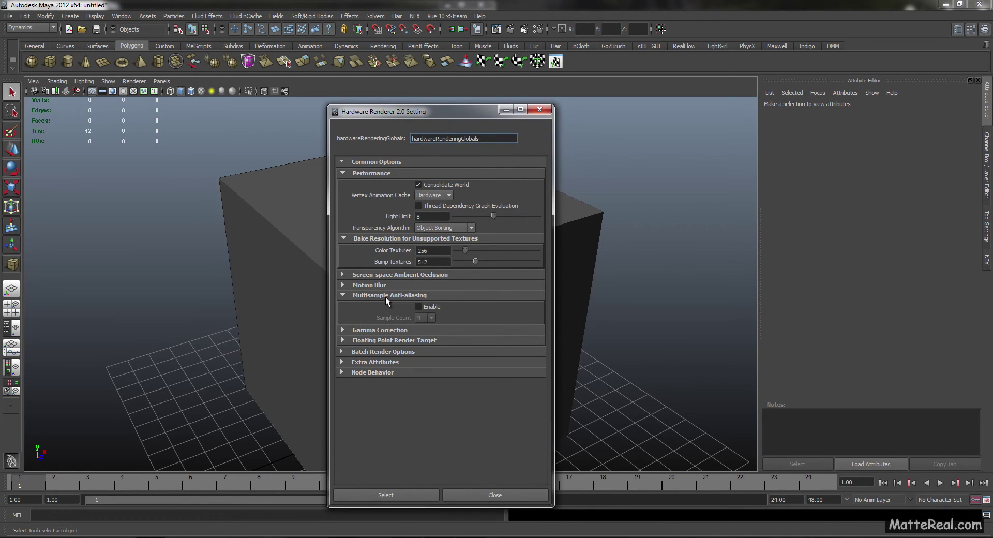
{"action": "left_click", "coordinate": [419, 307]}
{"action": "left_click_drag", "start_coordinate": [417, 111], "coordinate": [590, 100]}
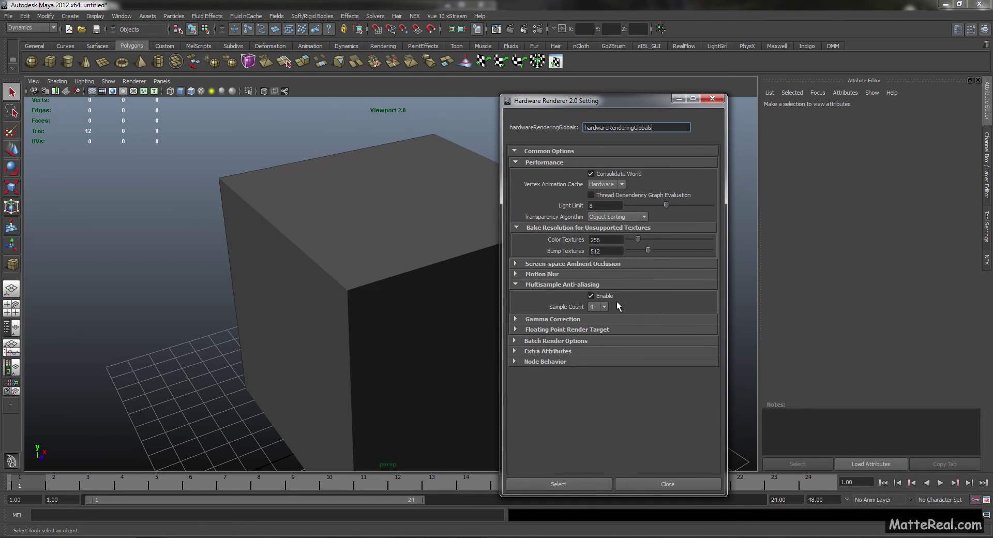
Try anti-aliasing sample counts of 1 and 16, then close the Viewport 2.0 settings
{"action": "left_click", "coordinate": [604, 307]}
{"action": "left_click", "coordinate": [601, 307]}
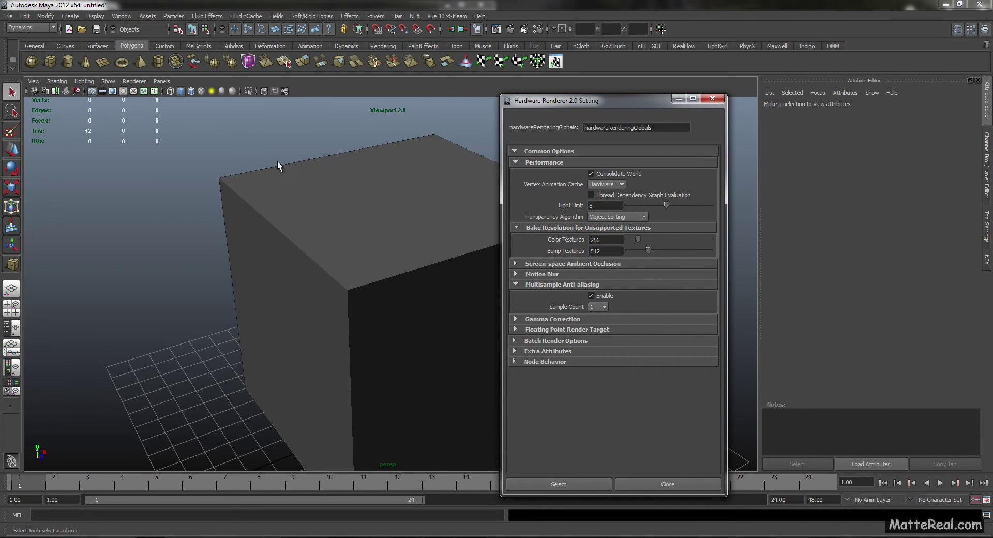
{"action": "left_click", "coordinate": [601, 307]}
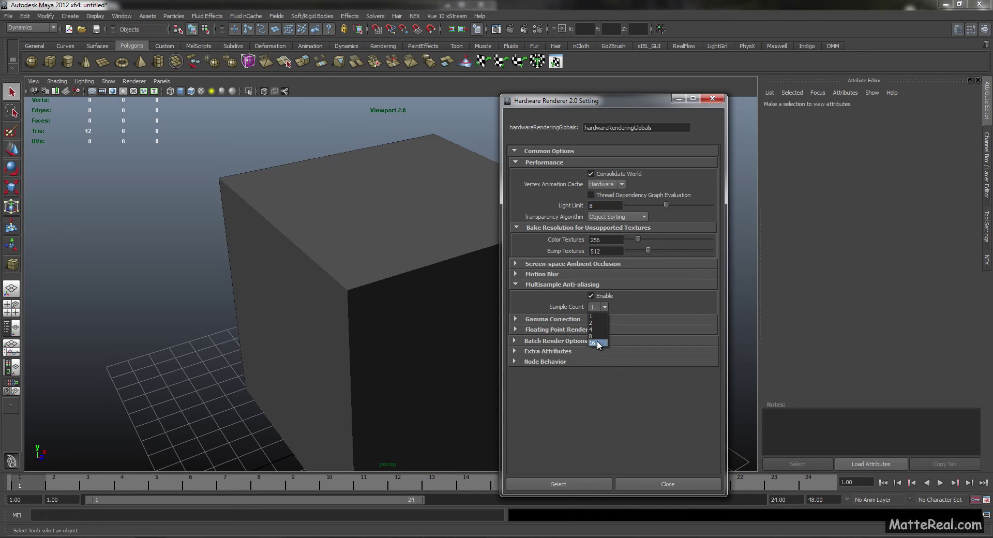
{"action": "left_click", "coordinate": [591, 296]}
{"action": "left_click", "coordinate": [599, 307]}
{"action": "left_click", "coordinate": [639, 485]}
Frame and select the cube, preview it smoothed, return it to the unsmoothed display and deselect it
{"action": "right_click_drag", "start_coordinate": [524, 315], "coordinate": [497, 317], "text": "alt"}
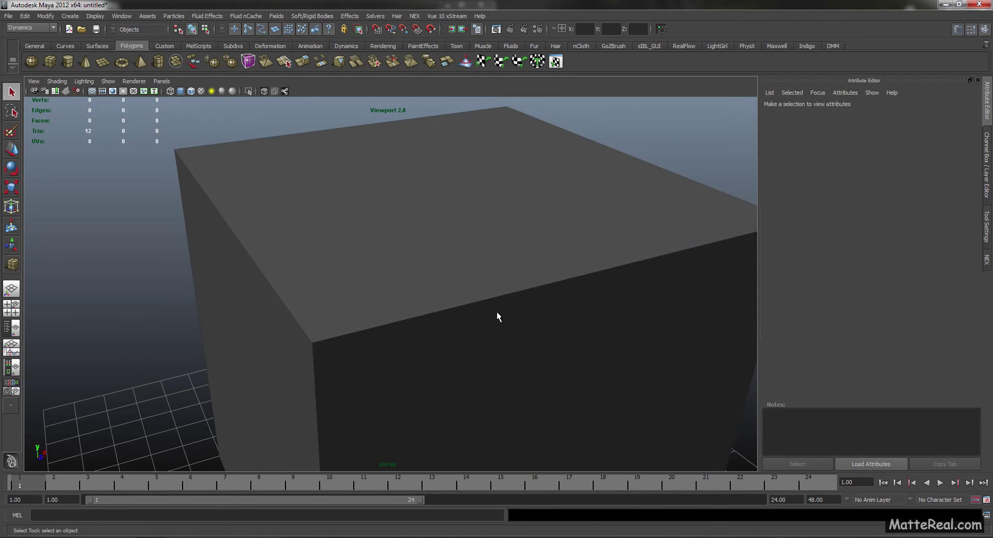
{"action": "mouse_move", "coordinate": [497, 317]}
{"action": "left_mouse_down", "text": "alt"}
{"action": "mouse_move", "coordinate": [472, 295]}
{"action": "mouse_move", "coordinate": [506, 310]}
{"action": "left_mouse_up", "text": "alt"}
{"action": "middle_click_drag", "start_coordinate": [506, 310], "coordinate": [502, 301], "text": "alt"}
{"action": "left_click_drag", "start_coordinate": [501, 300], "coordinate": [469, 305], "text": "alt"}
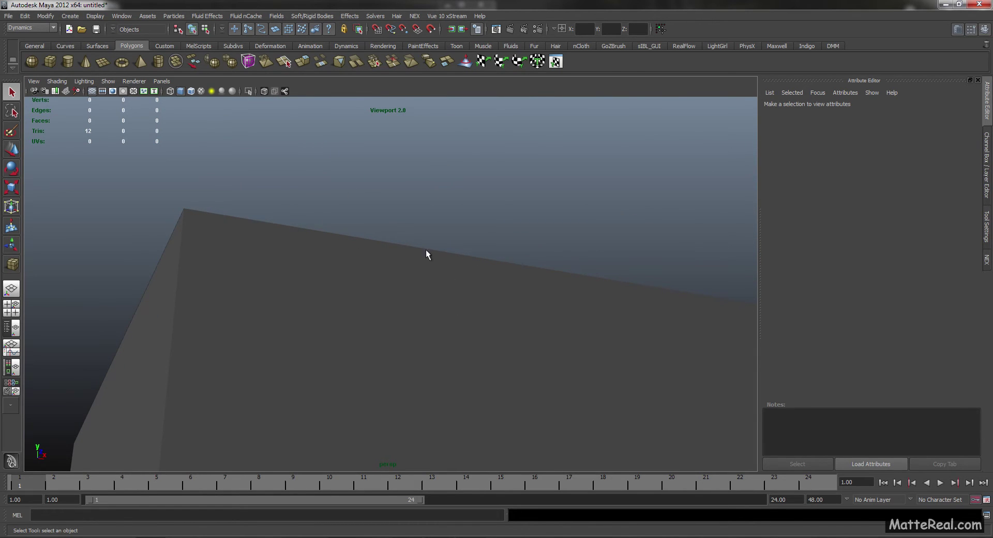
{"action": "key", "text": "f"}
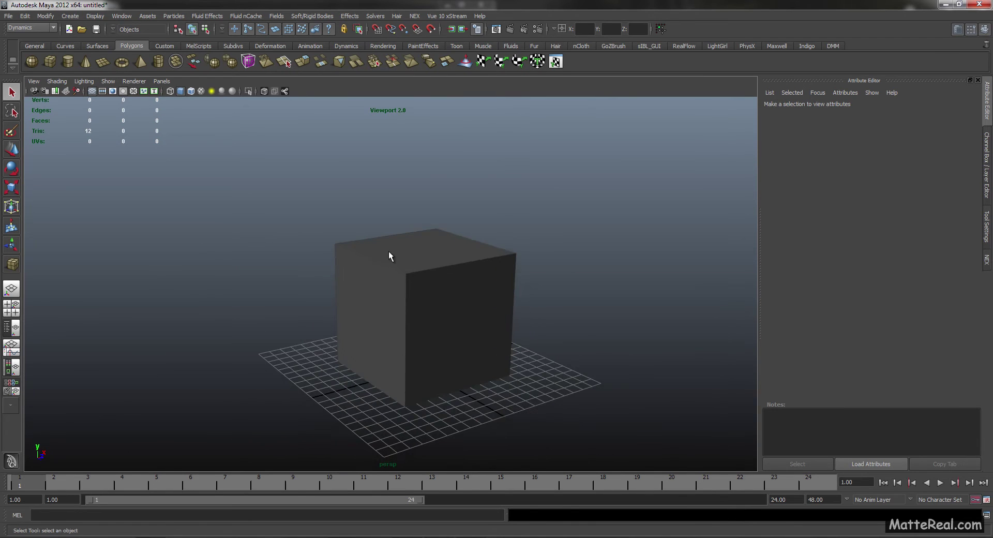
{"action": "left_click", "coordinate": [461, 297]}
{"action": "key", "text": "3"}
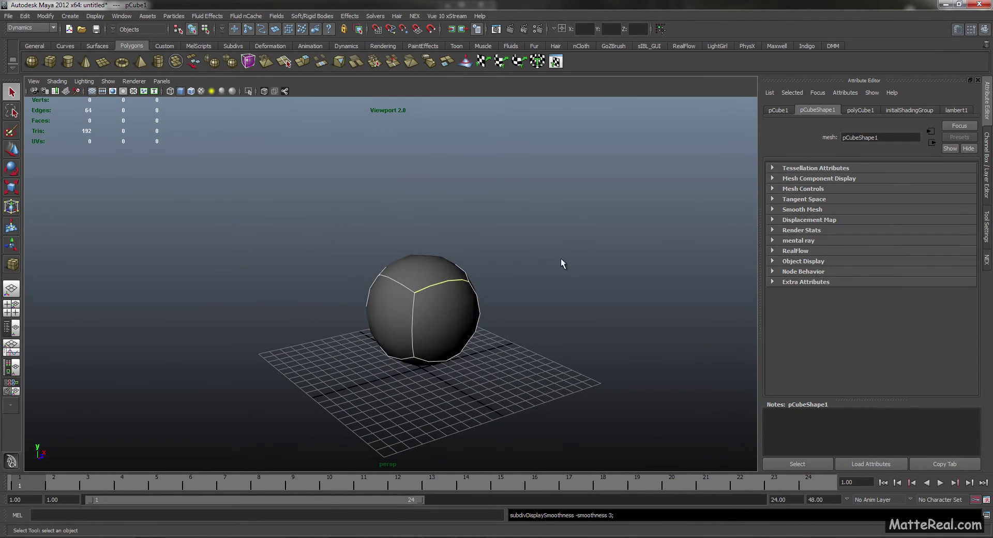
{"action": "left_click", "coordinate": [561, 258]}
{"action": "right_click_drag", "start_coordinate": [553, 269], "coordinate": [481, 310], "text": "alt"}
{"action": "left_click", "coordinate": [457, 301]}
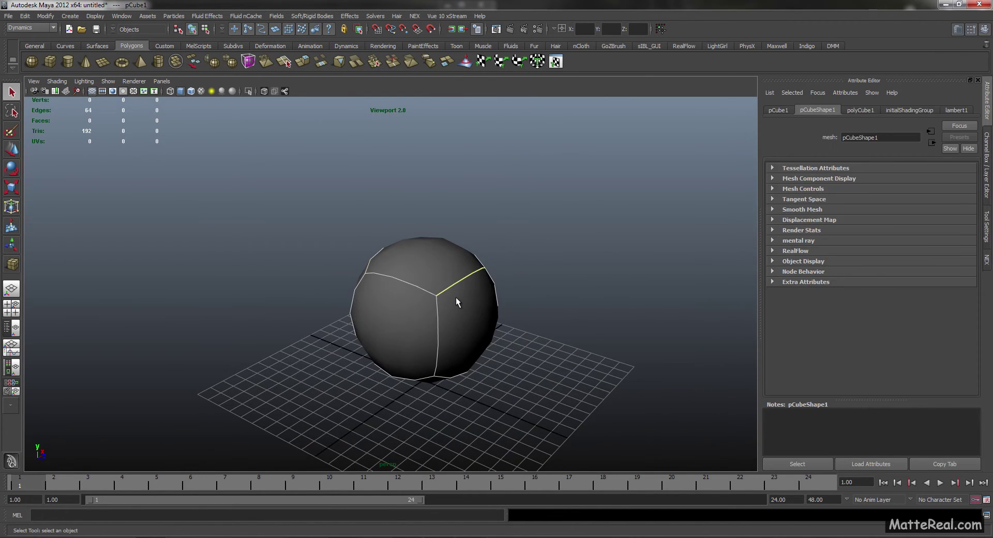
{"action": "key", "text": "1"}
{"action": "left_click", "coordinate": [274, 231]}
Set the coordinate input fields to Absolute transform mode
{"action": "left_click_drag", "start_coordinate": [274, 232], "coordinate": [426, 284], "text": "alt"}
{"action": "left_click", "coordinate": [557, 27]}
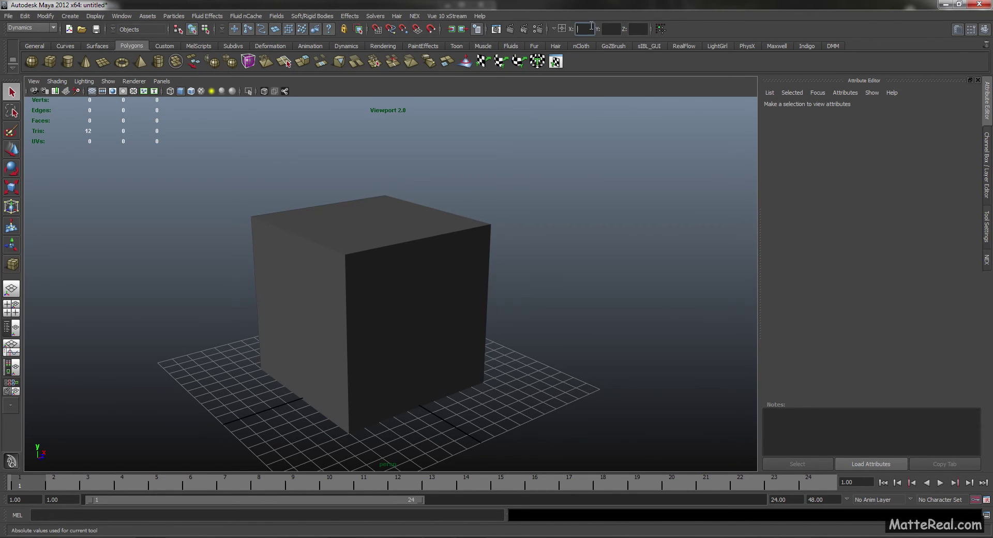
{"action": "left_click", "coordinate": [611, 28]}
{"action": "left_click_drag", "start_coordinate": [434, 243], "coordinate": [462, 238], "text": "alt"}
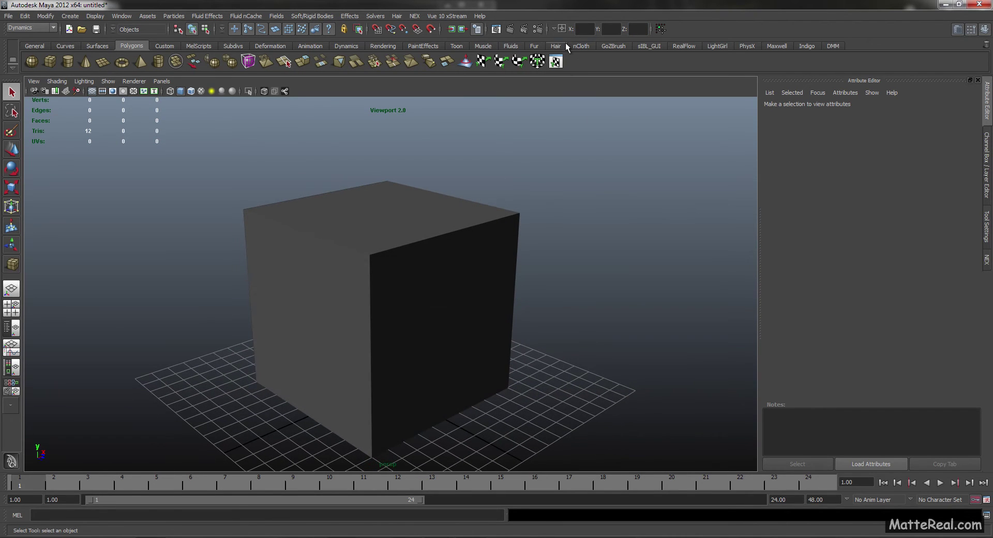
{"action": "left_click", "coordinate": [560, 29]}
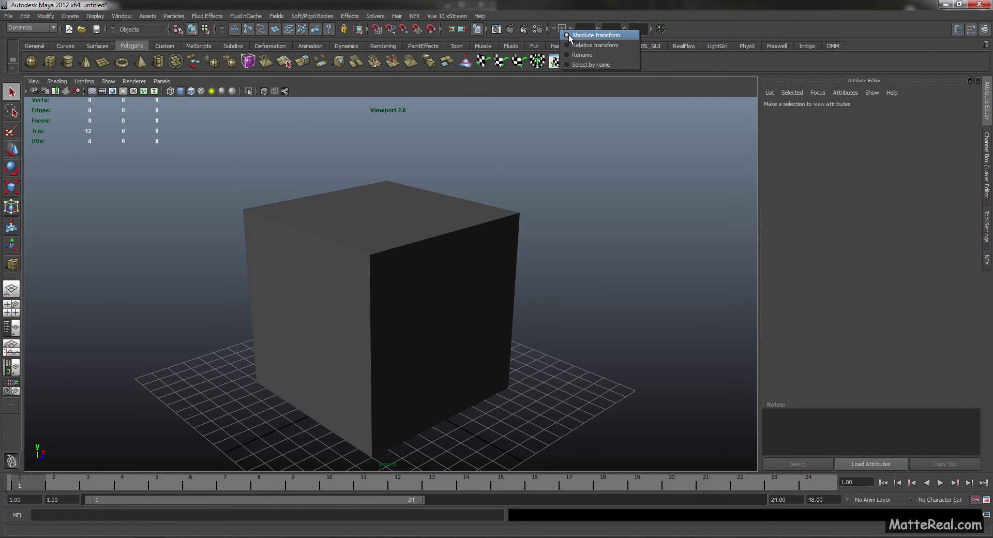
{"action": "left_click", "coordinate": [569, 35]}
Select the cube with the Scale tool active and set its Scale X, Y and Z values to 10
{"action": "left_click_drag", "start_coordinate": [435, 219], "coordinate": [479, 245], "text": "alt"}
{"action": "left_click", "coordinate": [439, 239]}
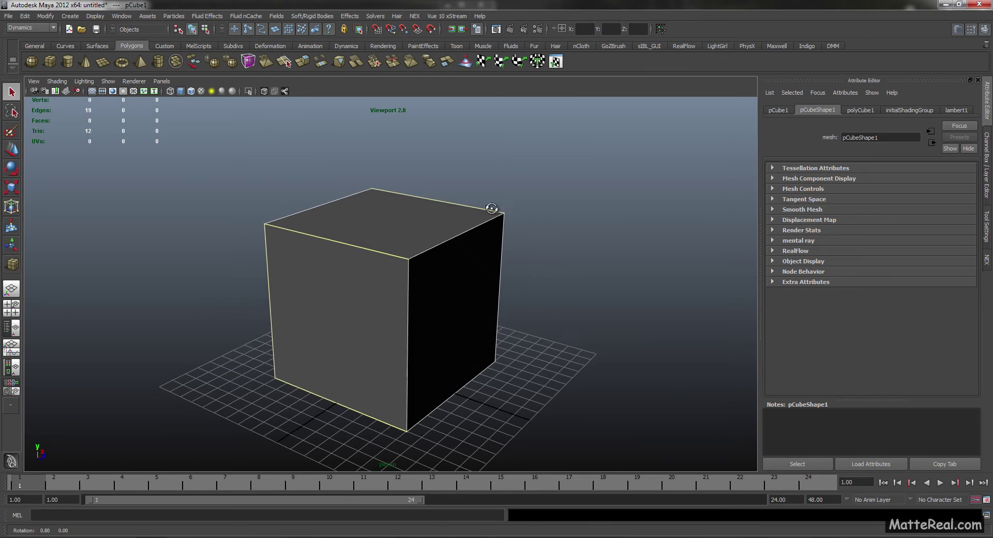
{"action": "left_click_drag", "start_coordinate": [414, 227], "coordinate": [410, 257], "text": "alt"}
{"action": "middle_click_drag", "start_coordinate": [410, 249], "coordinate": [404, 242], "text": "alt"}
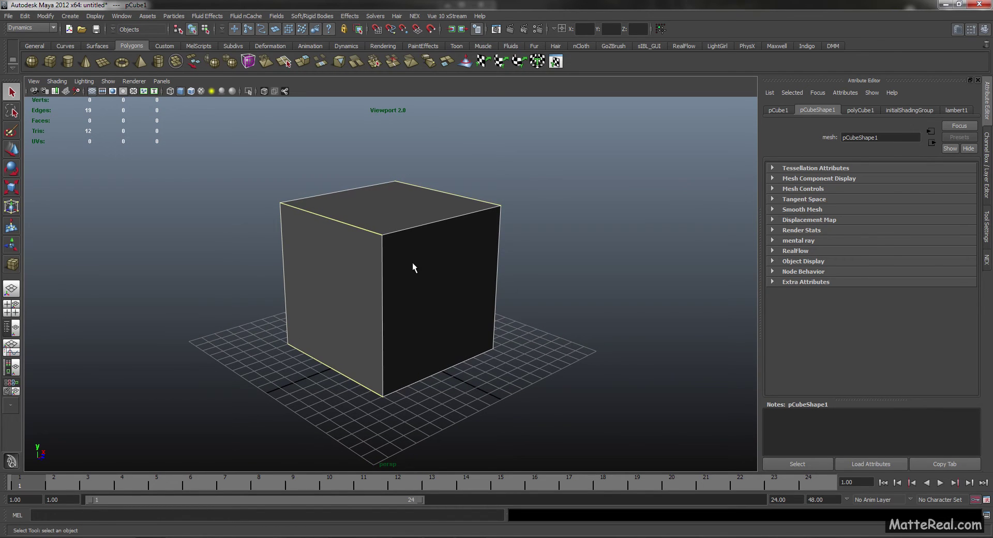
{"action": "key", "text": "e"}
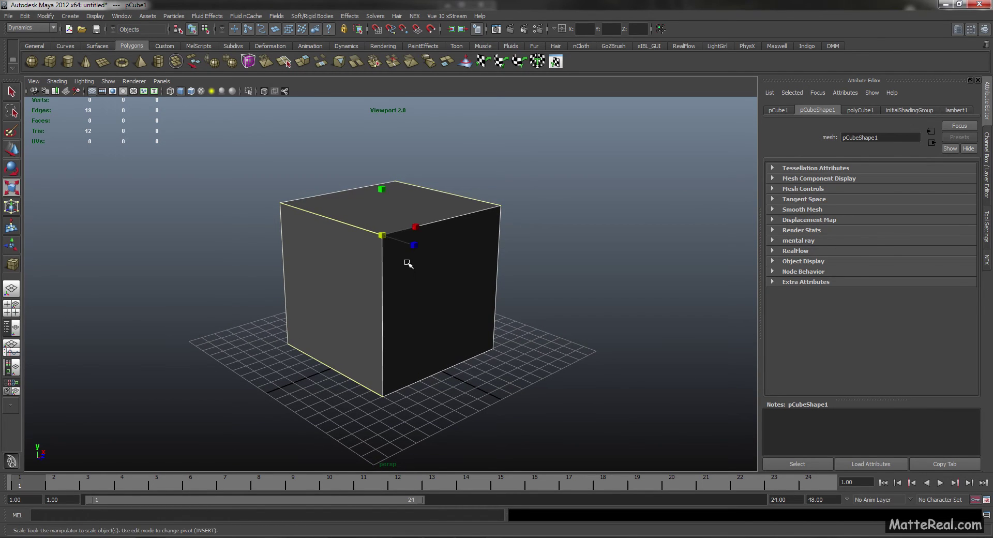
{"action": "mouse_move", "coordinate": [412, 271]}
{"action": "left_mouse_down", "text": "alt"}
{"action": "mouse_move", "coordinate": [450, 277]}
{"action": "mouse_move", "coordinate": [423, 277]}
{"action": "mouse_move", "coordinate": [421, 294]}
{"action": "mouse_move", "coordinate": [423, 286]}
{"action": "left_mouse_up", "text": "alt"}
{"action": "key", "text": "r"}
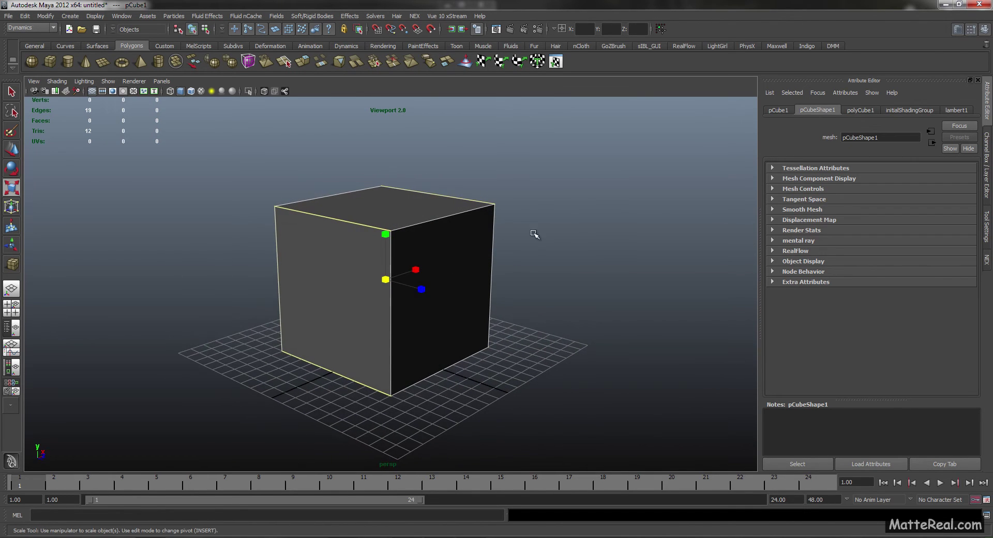
{"action": "left_click", "coordinate": [987, 191]}
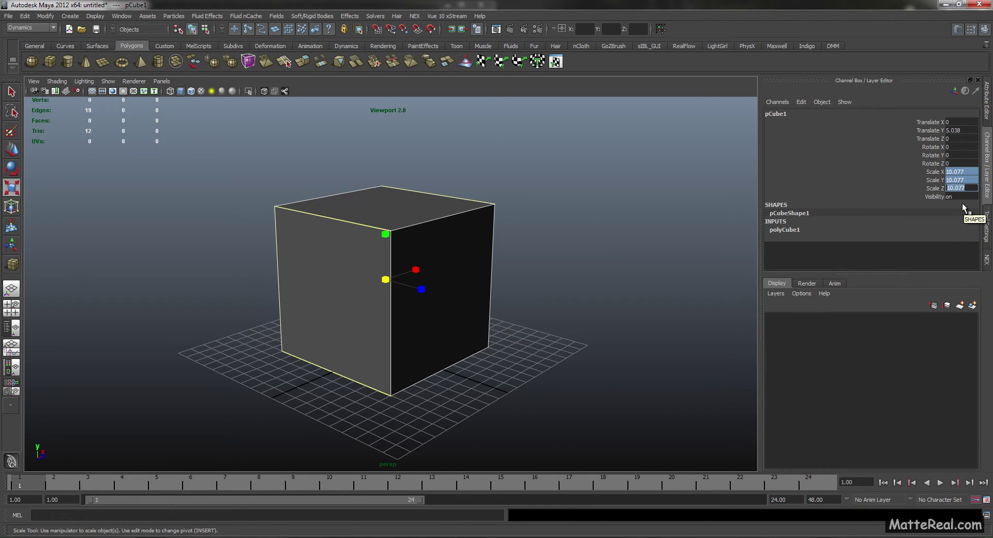
{"action": "key", "text": "Return"}
{"action": "left_click_drag", "start_coordinate": [473, 261], "coordinate": [496, 283], "text": "alt"}
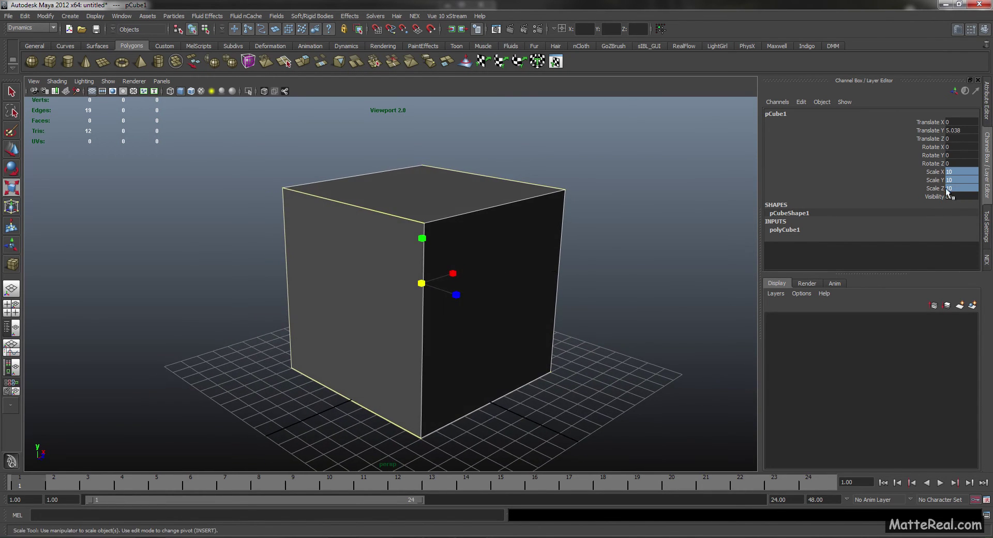
Try Scale X, Y and Z values of 5 on the cube, deselect it, and undo both changes
{"action": "left_click", "coordinate": [711, 197]}
{"action": "left_click", "coordinate": [483, 238]}
{"action": "type", "text": "5"}
{"action": "key", "text": "Return"}
{"action": "left_click", "coordinate": [569, 251]}
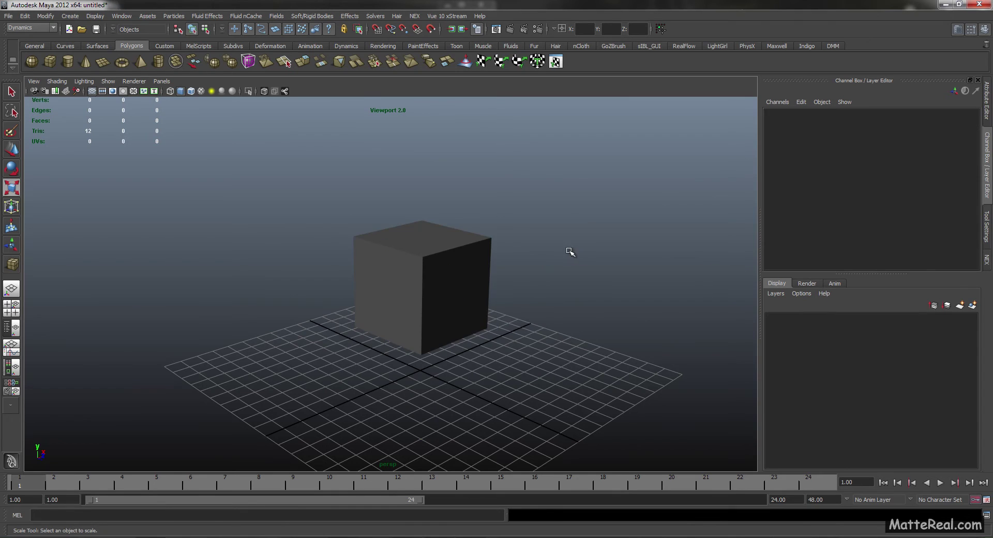
{"action": "key", "text": "ctrl+z"}
{"action": "key", "text": "ctrl+z"}
Try moving the cube to an X position of 5 with Absolute transform input and the Move tool, and undo it
{"action": "left_click", "coordinate": [562, 29]}
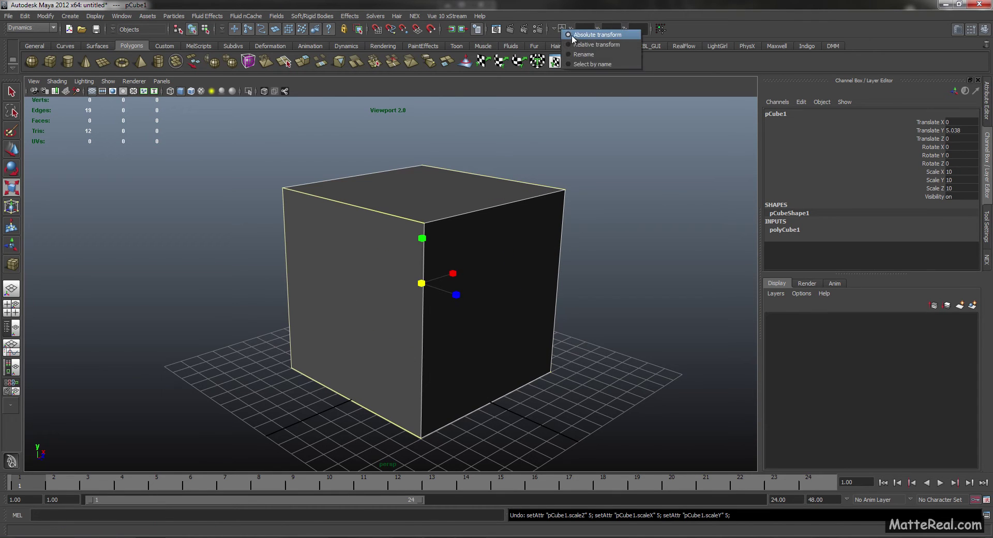
{"action": "left_click", "coordinate": [569, 34]}
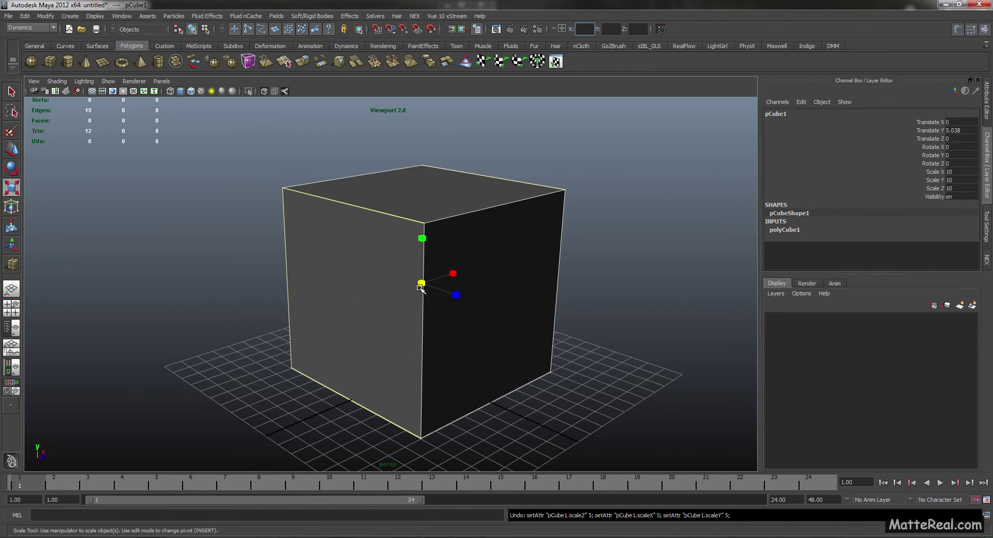
{"action": "left_click_drag", "start_coordinate": [422, 290], "coordinate": [435, 273], "text": "alt"}
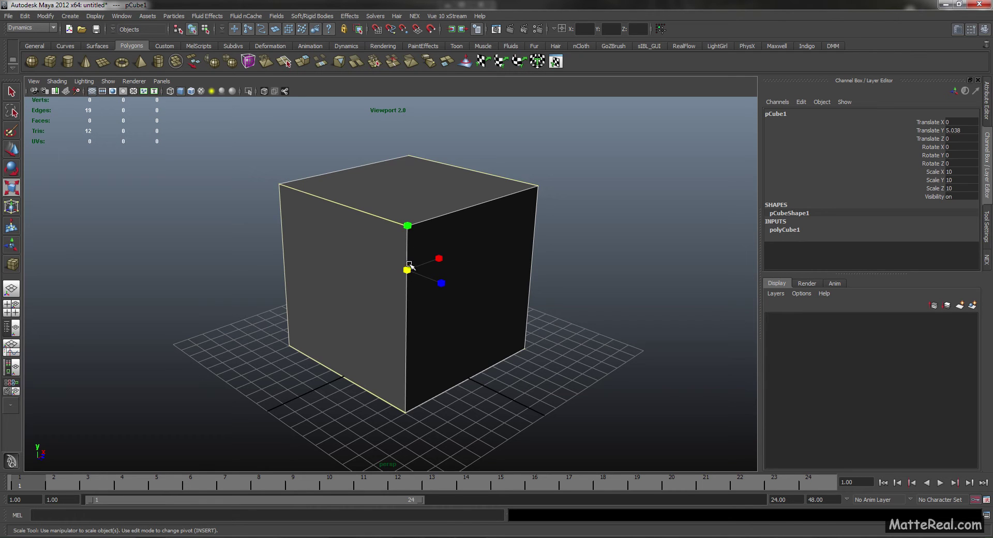
{"action": "key", "text": "w"}
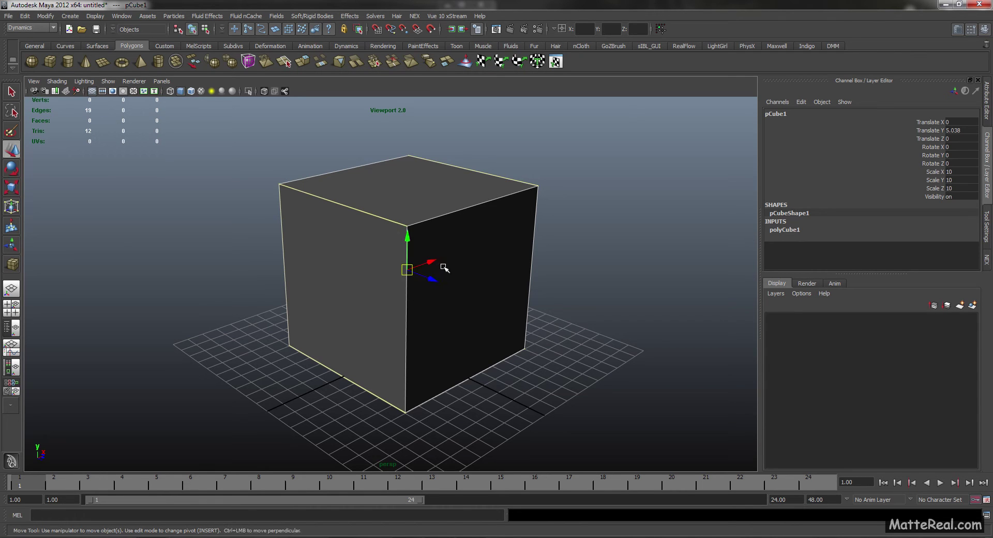
{"action": "left_click_drag", "start_coordinate": [444, 269], "coordinate": [440, 240], "text": "alt"}
{"action": "left_click", "coordinate": [585, 29]}
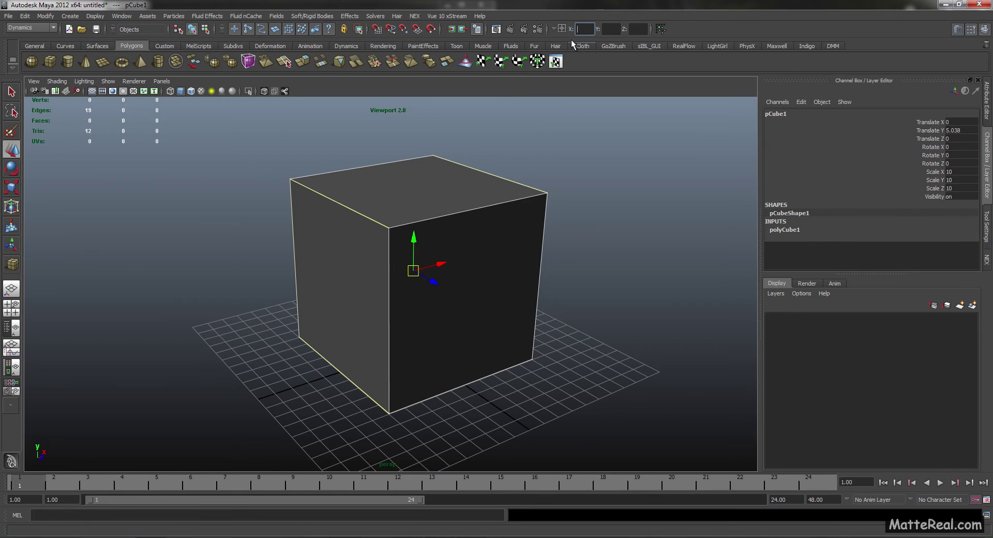
{"action": "type", "text": "5"}
{"action": "key", "text": "Return"}
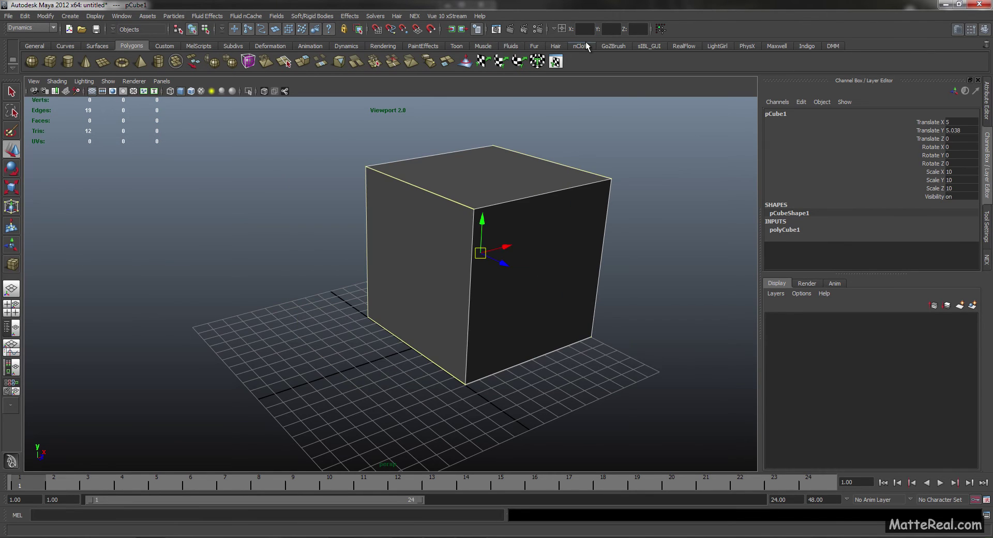
{"action": "key", "text": "ctrl+z"}
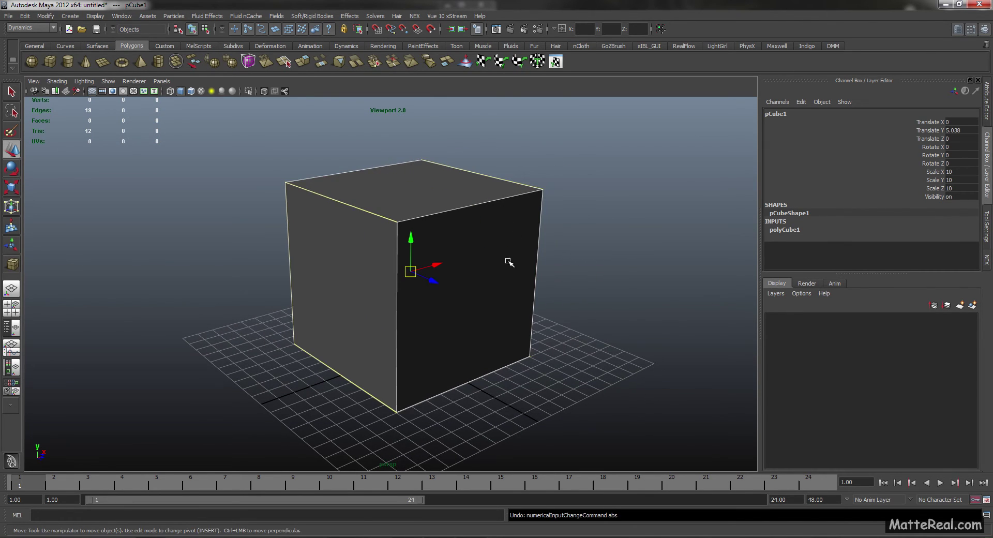
Try scaling the cube to 5 on X only with Absolute transform input and the Scale tool, and undo the change
{"action": "key", "text": "r"}
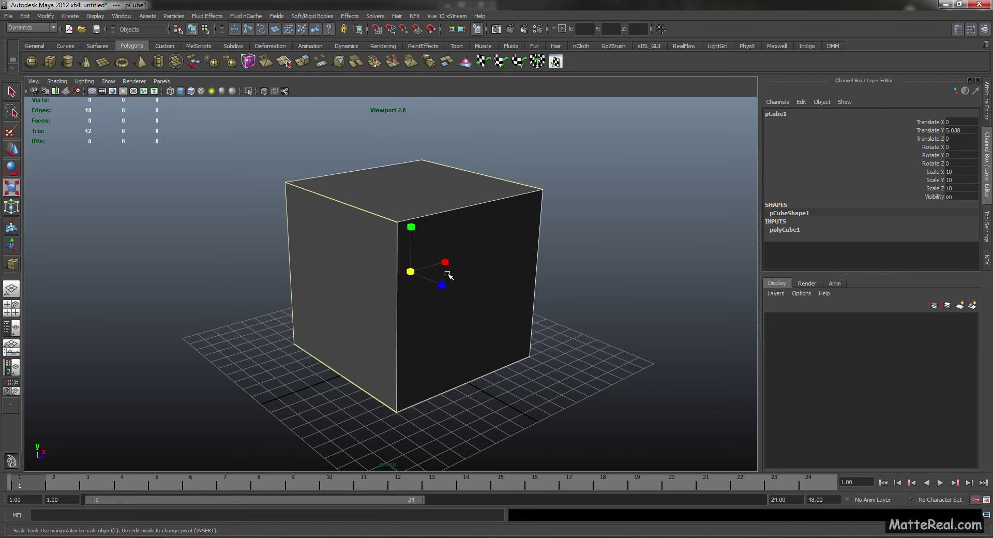
{"action": "mouse_move", "coordinate": [448, 275]}
{"action": "left_mouse_down", "text": "alt"}
{"action": "mouse_move", "coordinate": [426, 280]}
{"action": "mouse_move", "coordinate": [450, 271]}
{"action": "mouse_move", "coordinate": [430, 270]}
{"action": "left_mouse_up", "text": "alt"}
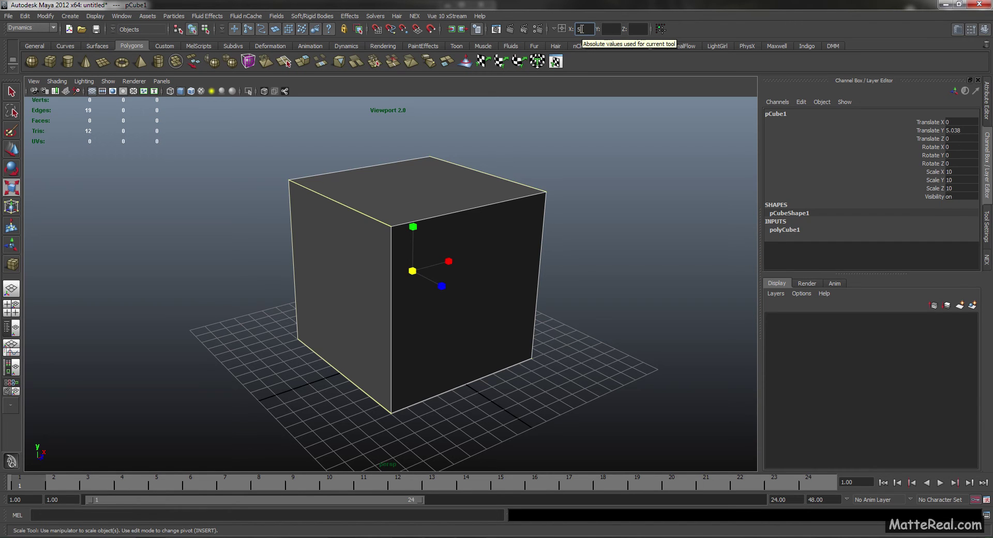
{"action": "key", "text": "Return"}
{"action": "mouse_move", "coordinate": [469, 326]}
{"action": "left_mouse_down", "text": "alt"}
{"action": "mouse_move", "coordinate": [483, 334]}
{"action": "mouse_move", "coordinate": [461, 328]}
{"action": "left_mouse_up", "text": "alt"}
{"action": "key", "text": "ctrl+z"}
{"action": "key", "text": "ctrl+z"}
{"action": "key", "text": "ctrl+z"}
{"action": "key", "text": "ctrl+z"}
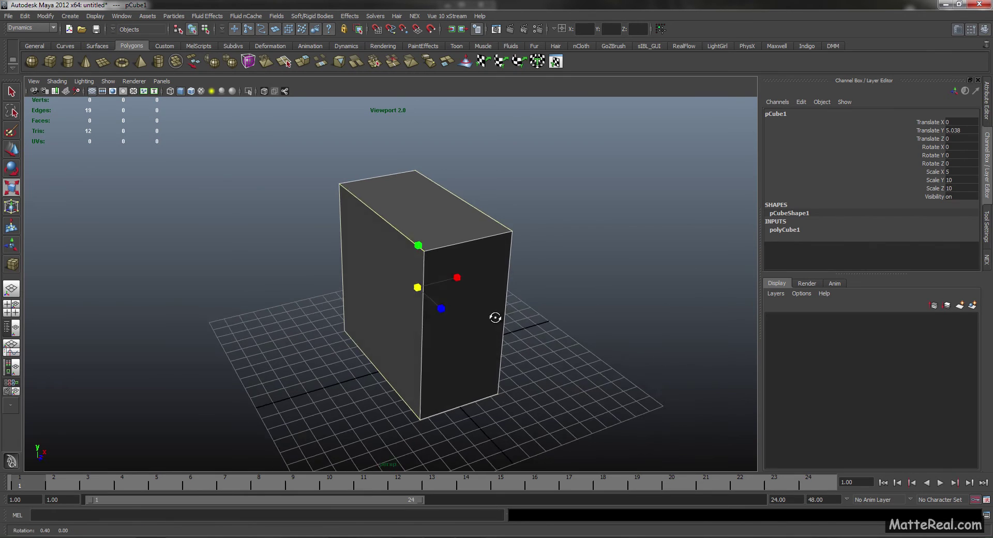
{"action": "left_click_drag", "start_coordinate": [493, 305], "coordinate": [467, 300], "text": "alt"}
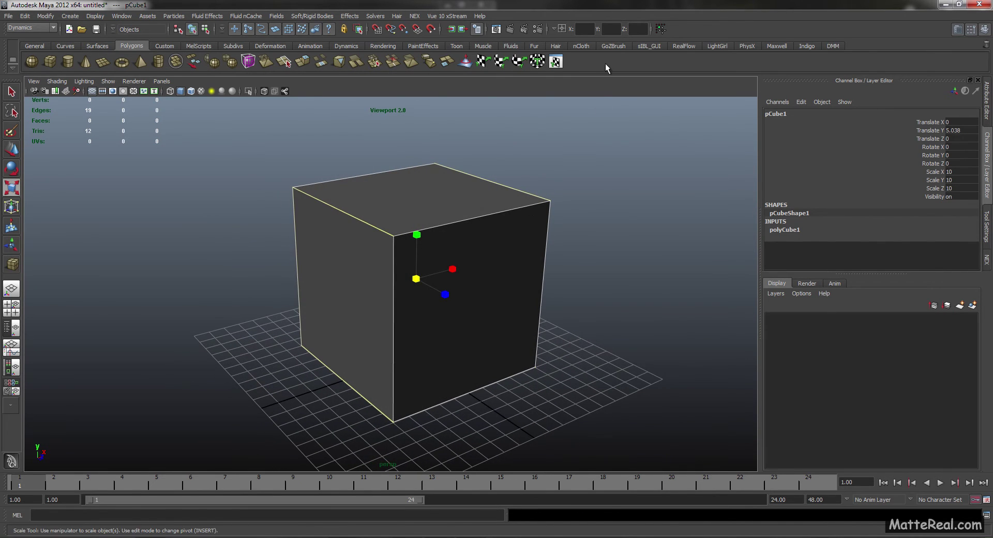
Try an absolute scale of 2 on X, Y and Z through the coordinate input fields, and undo the change
{"action": "left_click", "coordinate": [587, 29]}
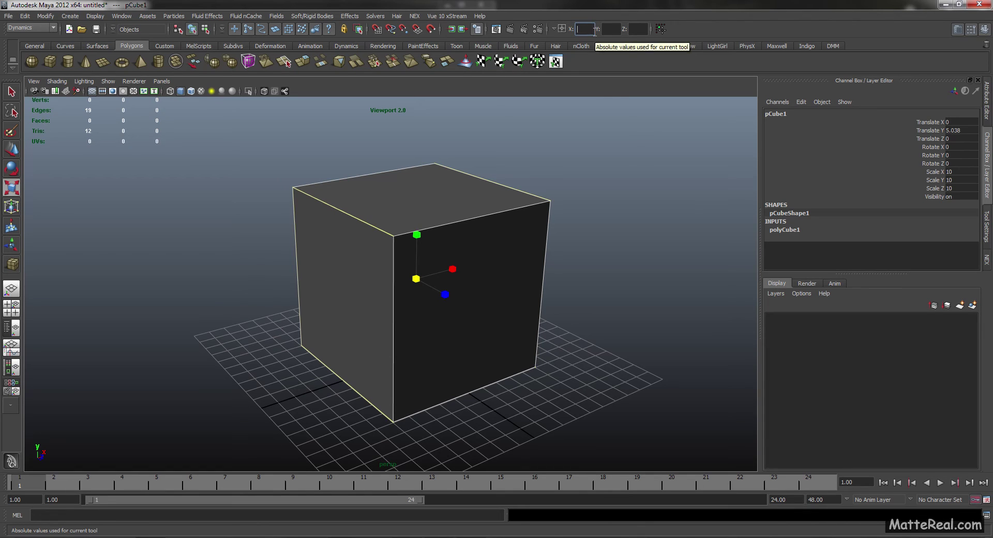
{"action": "type", "text": "2"}
{"action": "key", "text": "Tab"}
{"action": "type", "text": "2"}
{"action": "key", "text": "Tab"}
{"action": "type", "text": "2"}
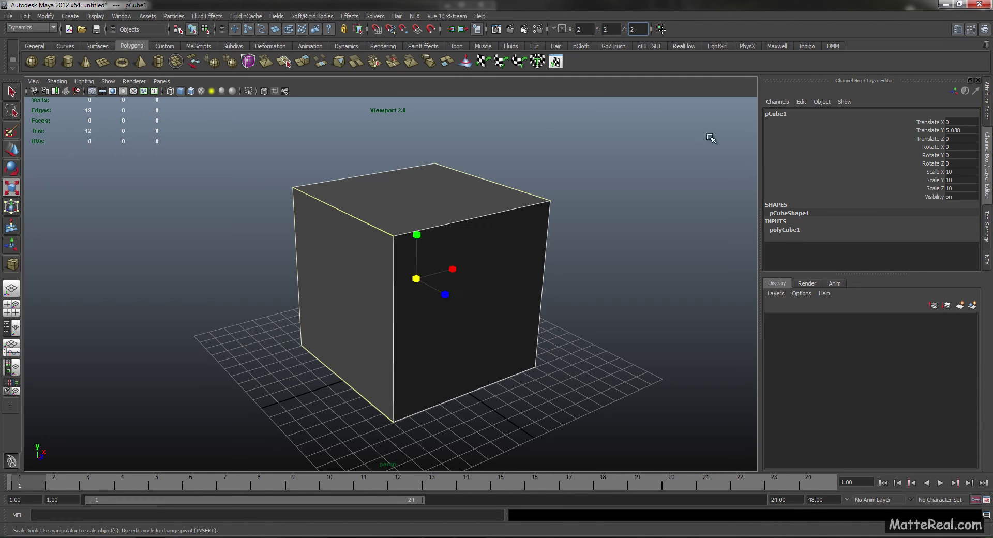
{"action": "key", "text": "Return"}
{"action": "left_click_drag", "start_coordinate": [648, 276], "coordinate": [513, 254], "text": "alt"}
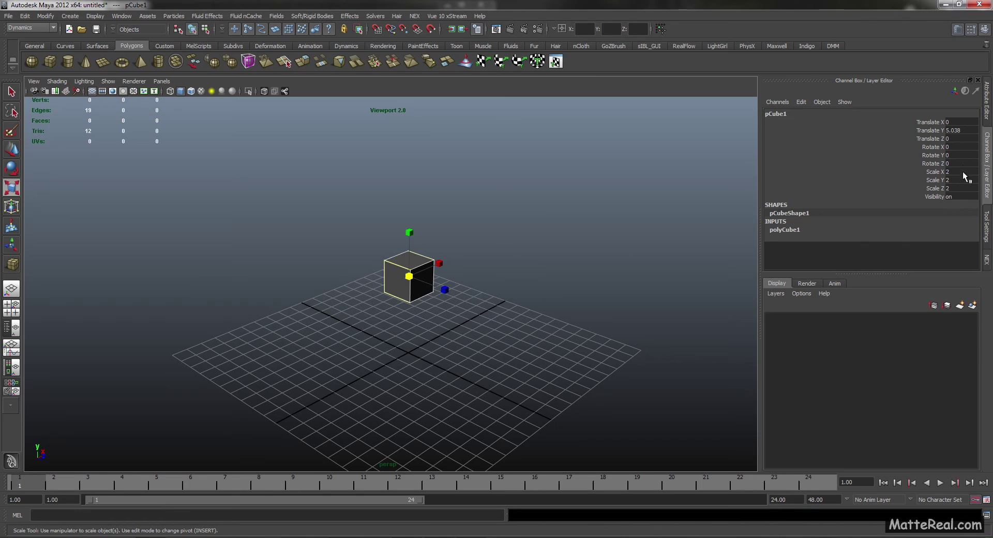
{"action": "key", "text": "ctrl+z"}
{"action": "key", "text": "ctrl+z"}
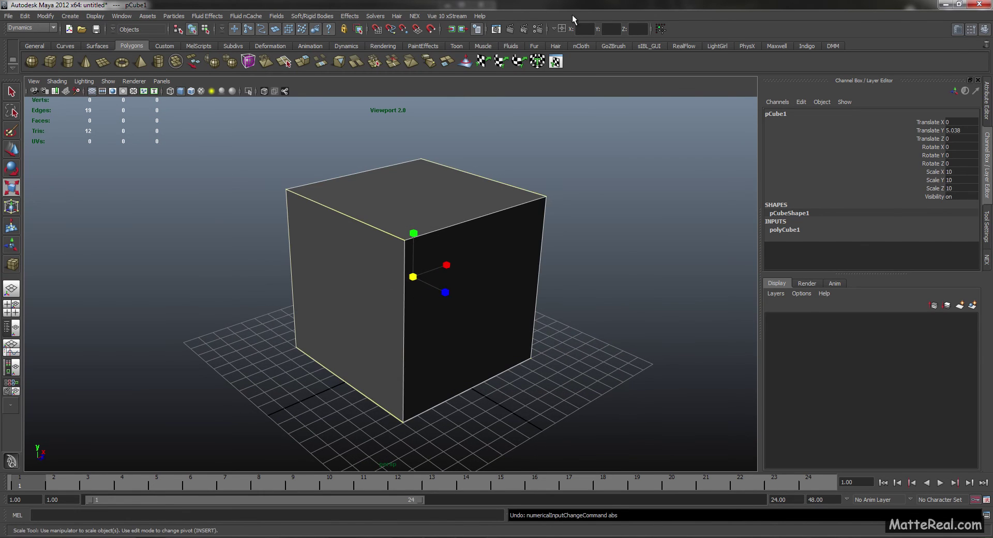
Switch the coordinate input fields to Relative transform and scale the cube by a factor of 2 on X, Y and Z
{"action": "left_click", "coordinate": [562, 28]}
{"action": "left_click", "coordinate": [568, 41]}
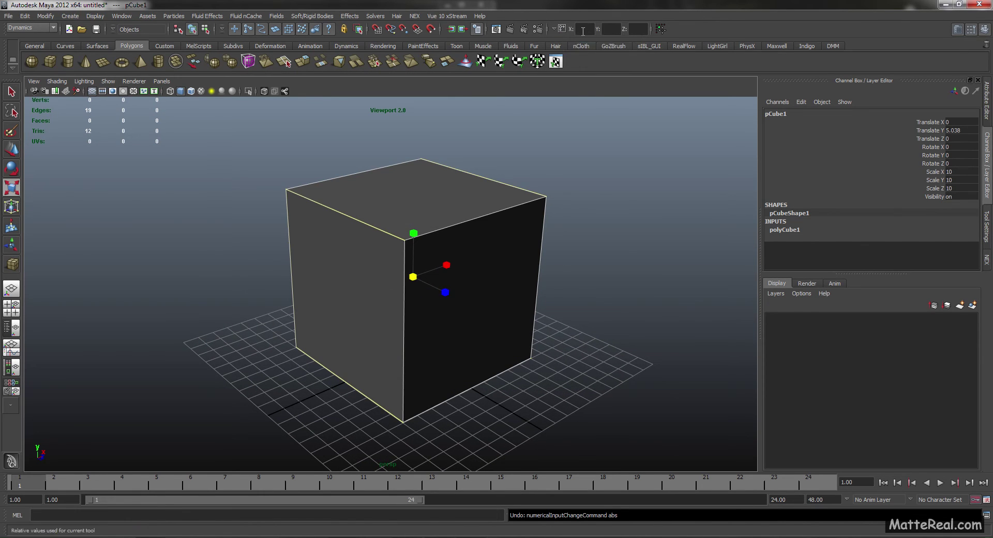
{"action": "left_click", "coordinate": [585, 29]}
{"action": "mouse_move", "coordinate": [479, 275]}
{"action": "left_mouse_down", "text": "alt"}
{"action": "mouse_move", "coordinate": [497, 259]}
{"action": "mouse_move", "coordinate": [452, 264]}
{"action": "mouse_move", "coordinate": [464, 285]}
{"action": "mouse_move", "coordinate": [472, 280]}
{"action": "left_mouse_up", "text": "alt"}
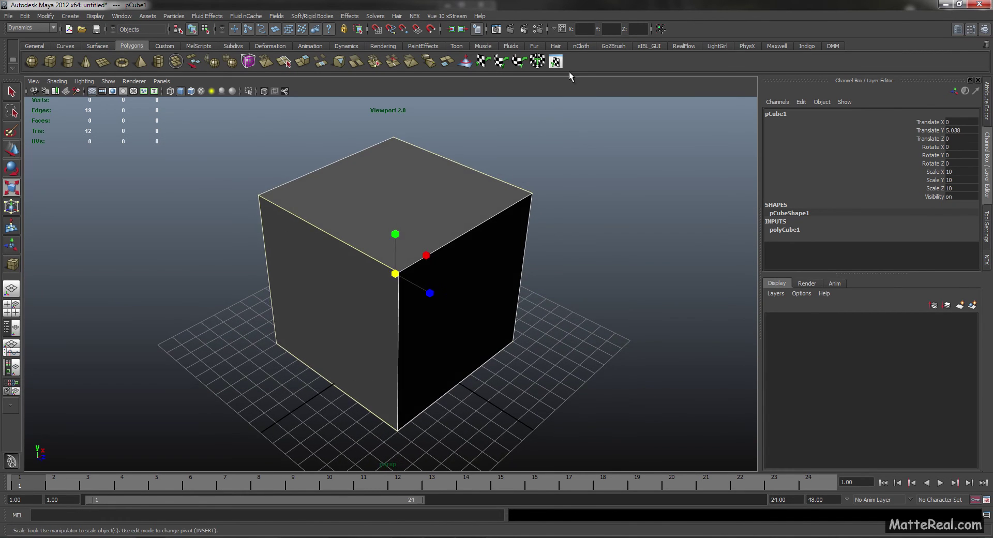
{"action": "type", "text": "2"}
{"action": "key", "text": "Tab"}
{"action": "type", "text": "2"}
{"action": "key", "text": "Tab"}
{"action": "type", "text": "2"}
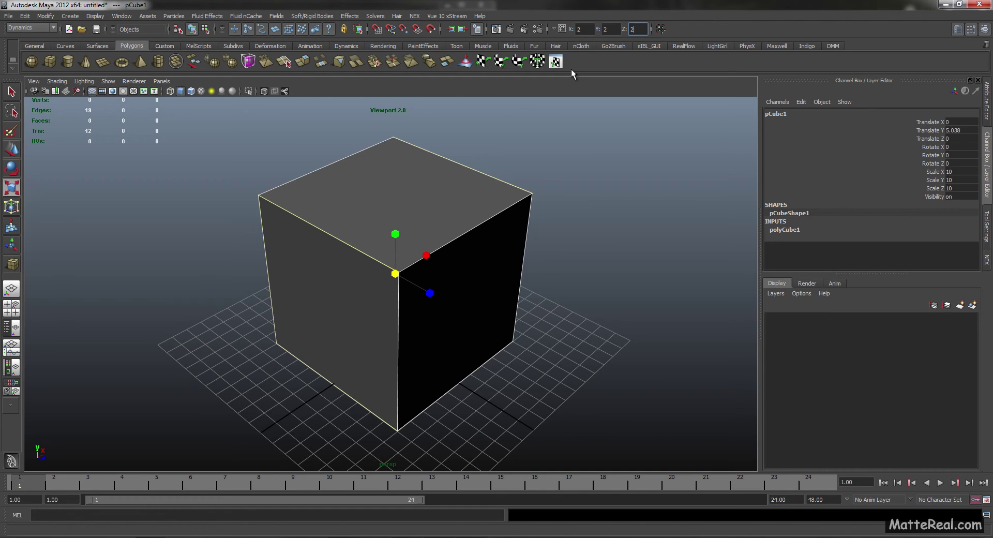
{"action": "right_click_drag", "start_coordinate": [461, 283], "coordinate": [443, 267], "text": "alt"}
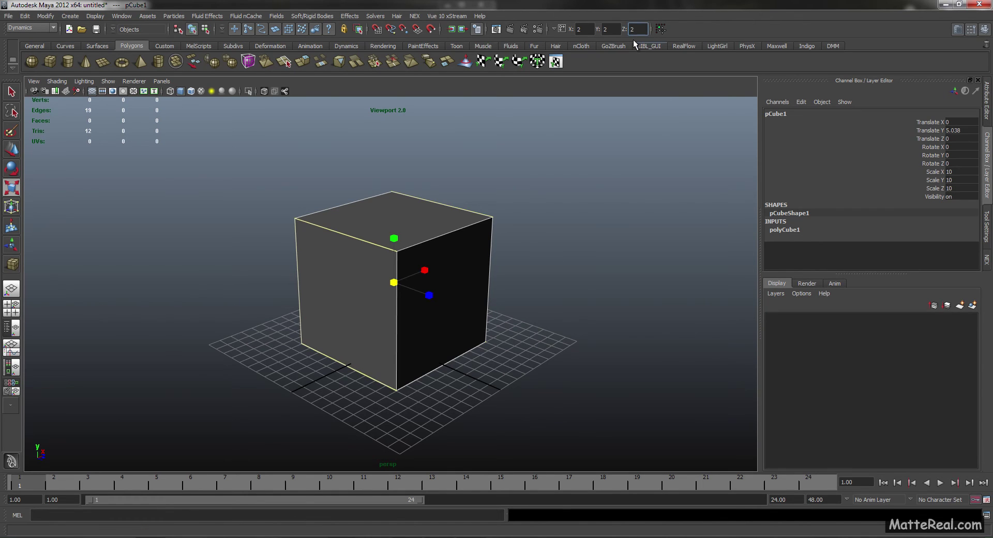
{"action": "key", "text": "Return"}
{"action": "scroll", "coordinate": [565, 288], "scroll_direction": "down", "scroll_amount": 2}
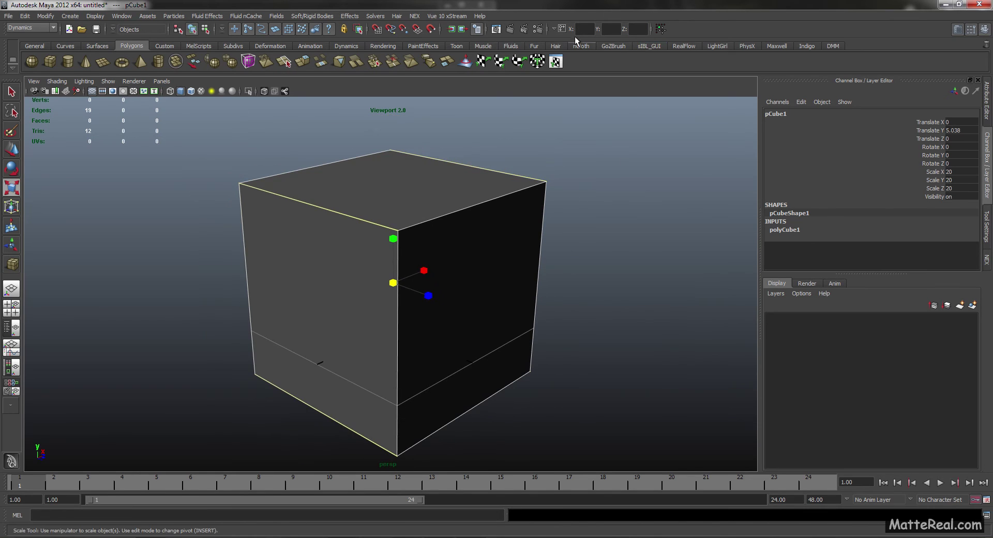
Try a relative scale factor of 1.5 on the cube's X, Y and Z axes, and undo the change
{"action": "left_click_drag", "start_coordinate": [537, 123], "coordinate": [527, 128], "text": "alt"}
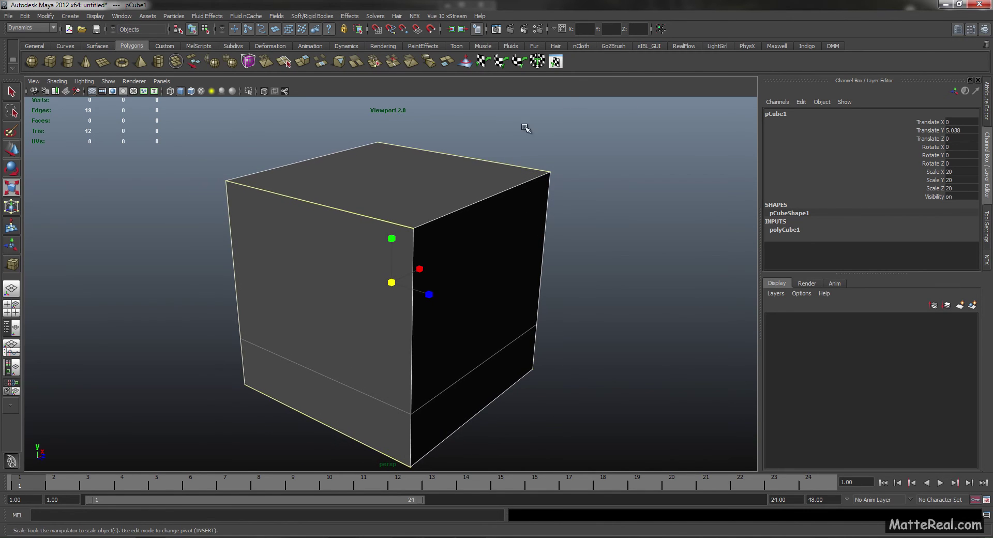
{"action": "left_click", "coordinate": [589, 29]}
{"action": "type", "text": "1.5"}
{"action": "key", "text": "Tab"}
{"action": "type", "text": "1.5"}
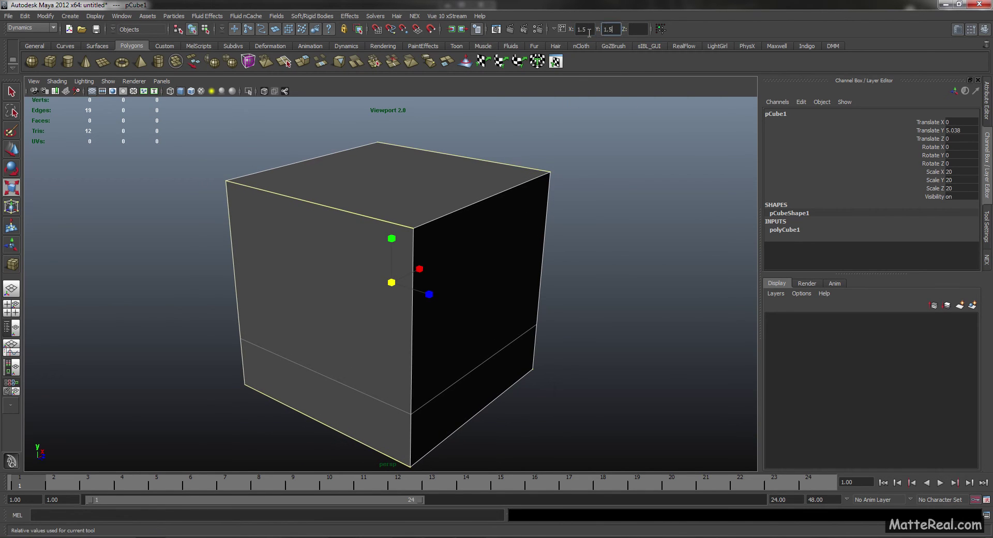
{"action": "key", "text": "Tab"}
{"action": "type", "text": "1.5"}
{"action": "key", "text": "Return"}
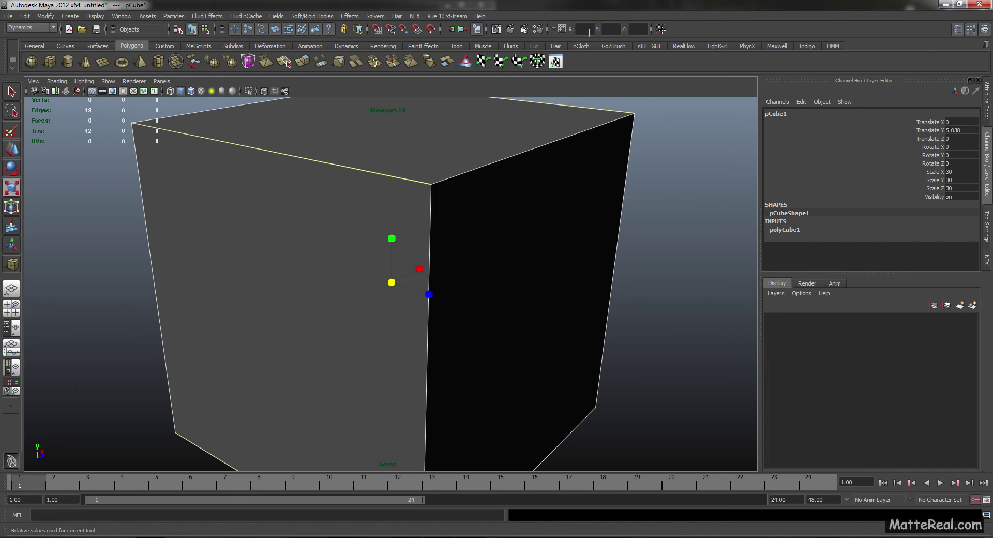
{"action": "key", "text": "ctrl+z"}
{"action": "scroll", "coordinate": [401, 311], "scroll_direction": "down", "scroll_amount": 5}
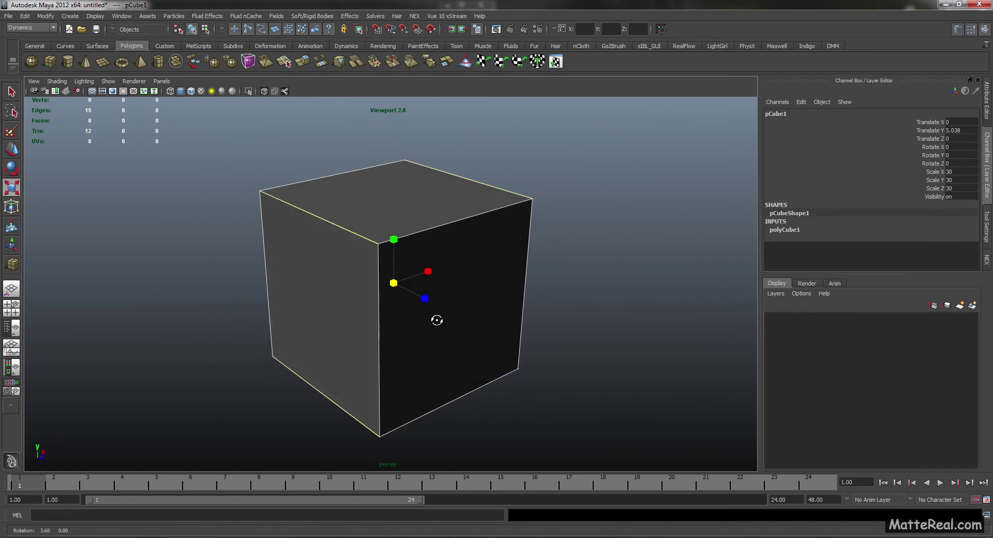
Scale the cube again by a relative factor of 2 on all three axes through the coordinate input fields
{"action": "left_click", "coordinate": [586, 29]}
{"action": "type", "text": "2"}
{"action": "key", "text": "Tab"}
{"action": "type", "text": "2"}
{"action": "key", "text": "Tab"}
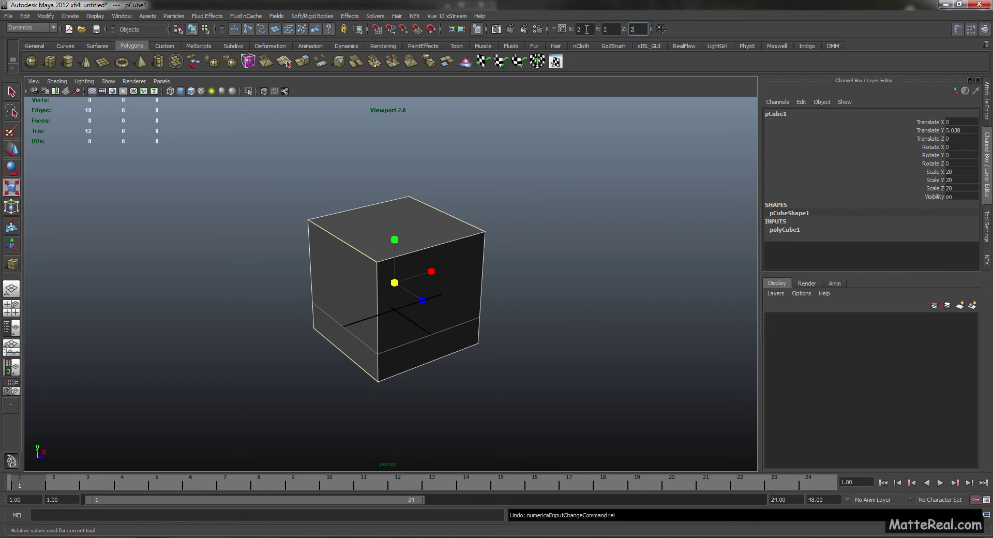
{"action": "type", "text": "2"}
{"action": "key", "text": "Tab"}
{"action": "left_click", "coordinate": [638, 29]}
{"action": "key", "text": "Return"}
Activate the Rotate tool and delete the cube from the scene
{"action": "left_click_drag", "start_coordinate": [437, 317], "coordinate": [537, 153], "text": "alt"}
{"action": "key", "text": "e"}
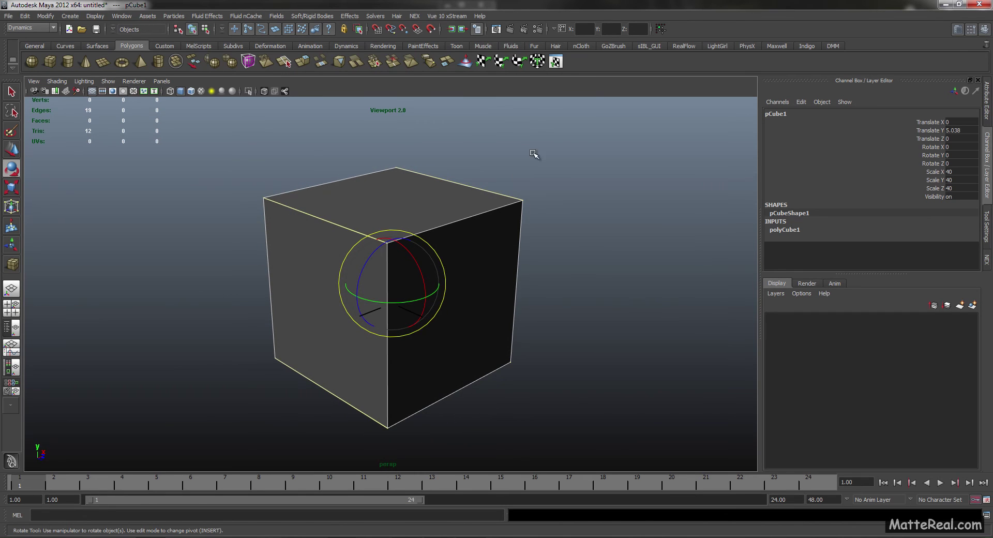
{"action": "left_click_drag", "start_coordinate": [481, 253], "coordinate": [478, 256], "text": "alt"}
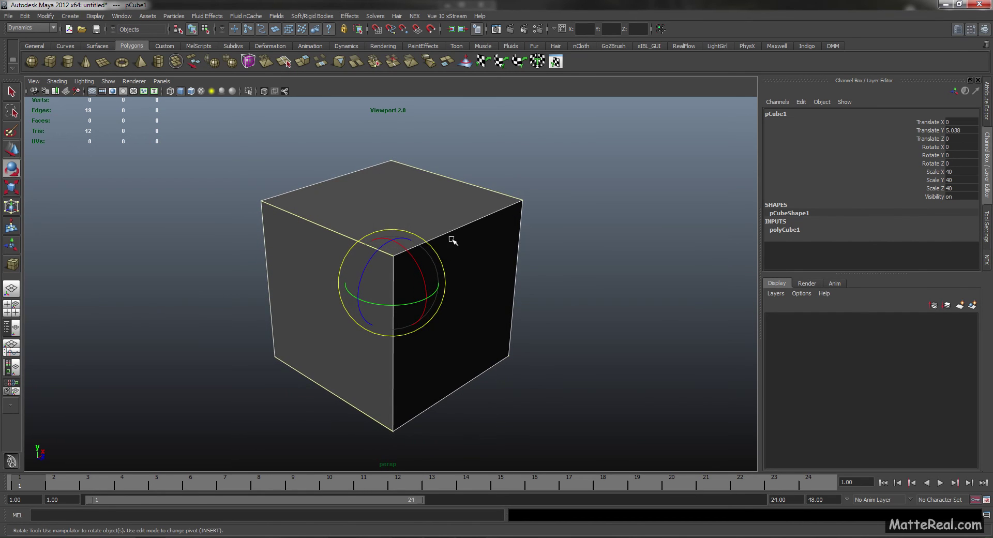
{"action": "key", "text": "Delete"}
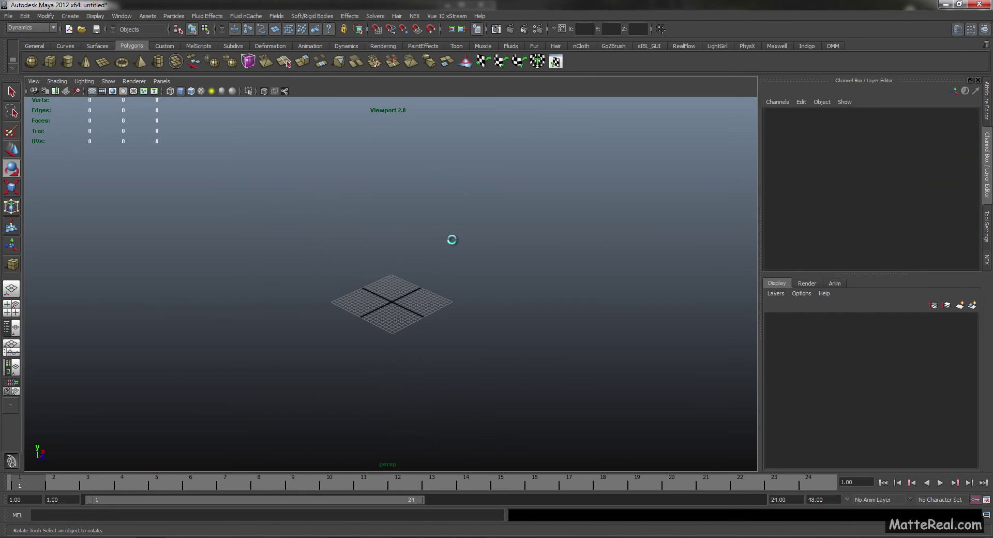
Create a polygon cylinder standing on the centre of the grid and activate the Rotate tool on it
{"action": "left_click", "coordinate": [69, 66]}
{"action": "left_click_drag", "start_coordinate": [385, 304], "coordinate": [409, 184]}
{"action": "key", "text": "e"}
{"action": "scroll", "coordinate": [419, 310], "scroll_direction": "up", "scroll_amount": 2}
{"action": "left_click_drag", "start_coordinate": [420, 324], "coordinate": [450, 284], "text": "alt"}
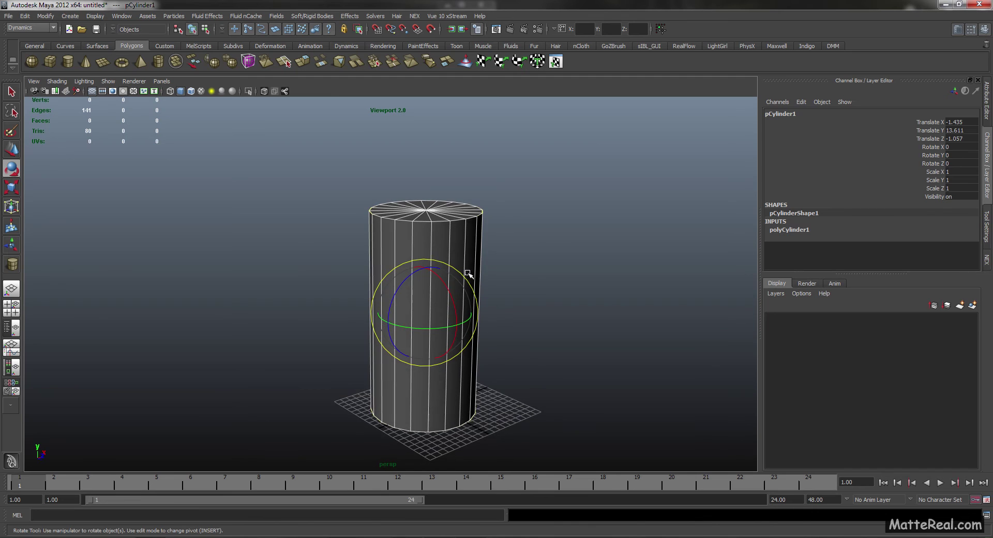
{"action": "middle_click_drag", "start_coordinate": [455, 304], "coordinate": [458, 271], "text": "alt"}
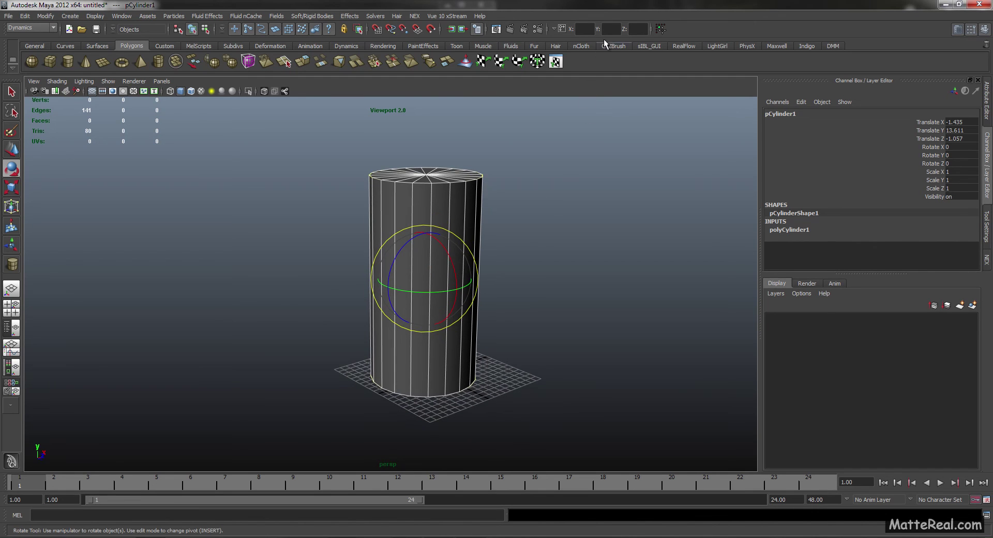
Rotate the cylinder by a relative 90 degrees about X through the coordinate input fields
{"action": "left_click", "coordinate": [582, 30]}
{"action": "type", "text": "90"}
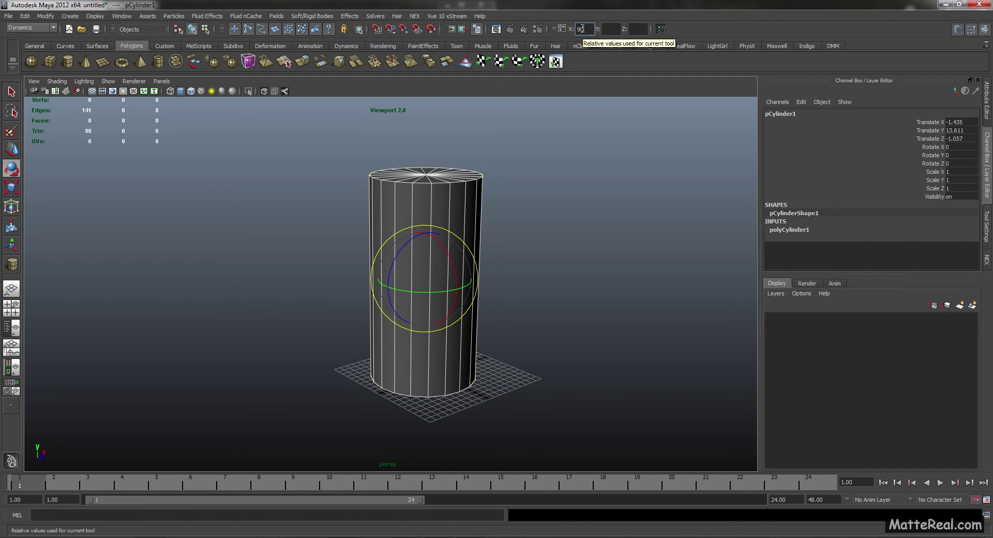
{"action": "key", "text": "Return"}
{"action": "left_click_drag", "start_coordinate": [445, 249], "coordinate": [462, 287], "text": "alt"}
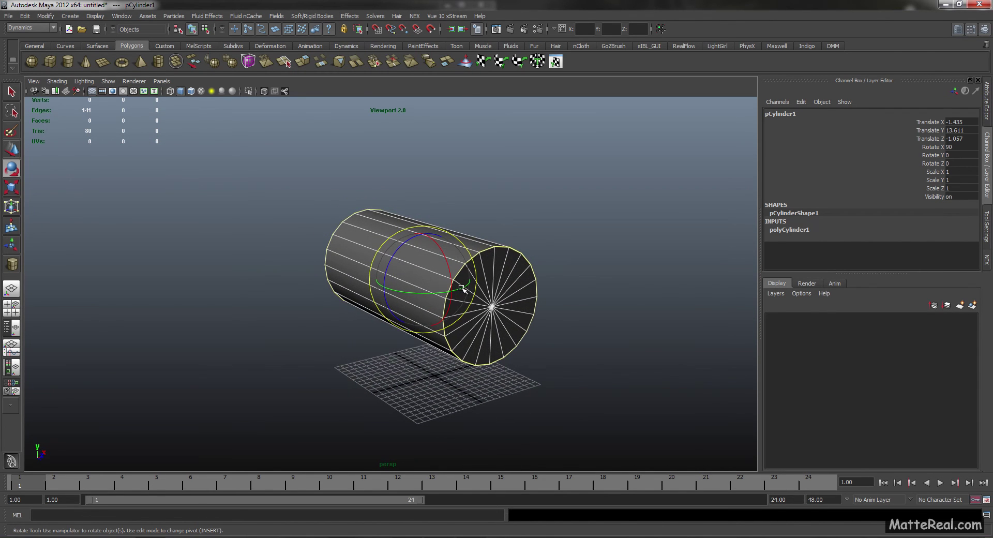
Leave the Rotate tool and delete the cylinder from the scene
{"action": "key", "text": "q"}
{"action": "key", "text": "Delete"}
{"action": "left_click_drag", "start_coordinate": [459, 288], "coordinate": [429, 290], "text": "alt"}
Switch the coordinate input line to Rename mode and create a selected polygon cube at the centre of the grid
{"action": "left_click", "coordinate": [562, 27]}
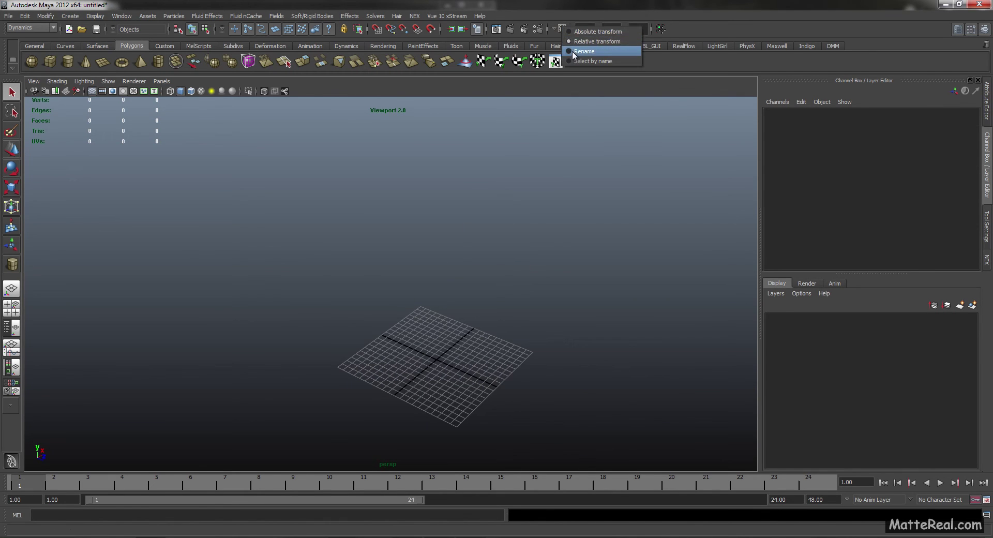
{"action": "left_click", "coordinate": [573, 51]}
{"action": "left_click", "coordinate": [50, 61]}
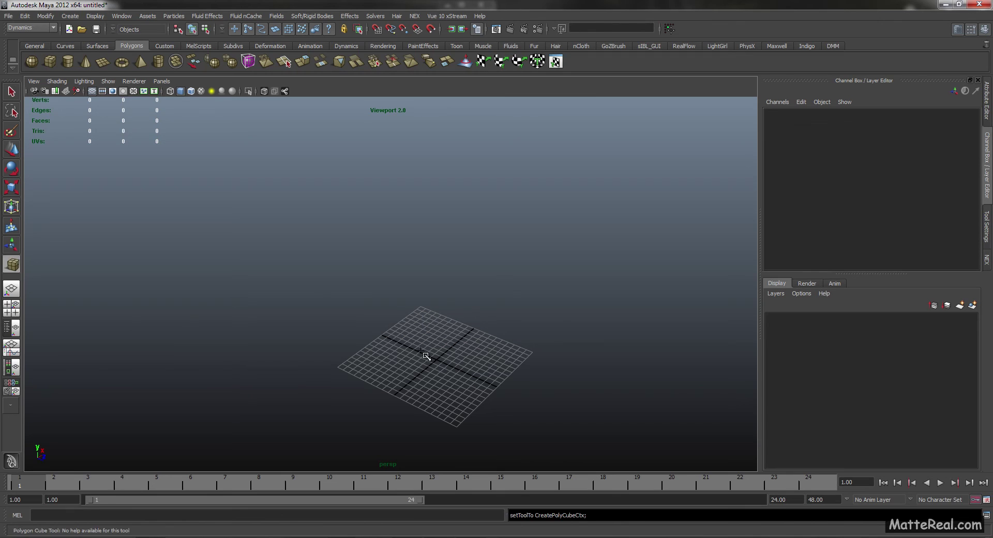
{"action": "left_click_drag", "start_coordinate": [442, 365], "coordinate": [487, 250]}
{"action": "left_click", "coordinate": [488, 250]}
{"action": "left_click", "coordinate": [444, 306]}
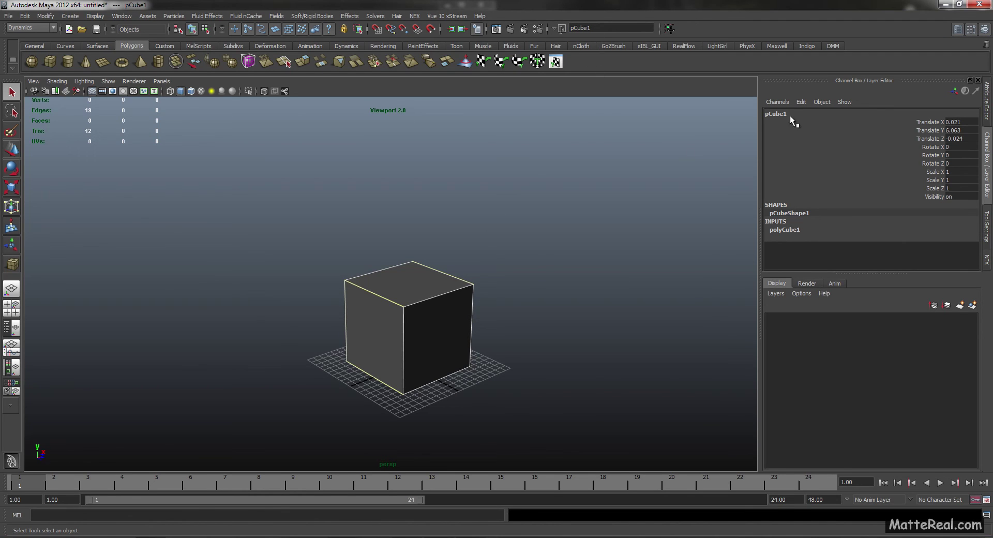
Open the cube's name for editing in the Channel Box and show its transform node in the Attribute Editor
{"action": "double_click", "coordinate": [774, 114]}
{"action": "left_click", "coordinate": [731, 136]}
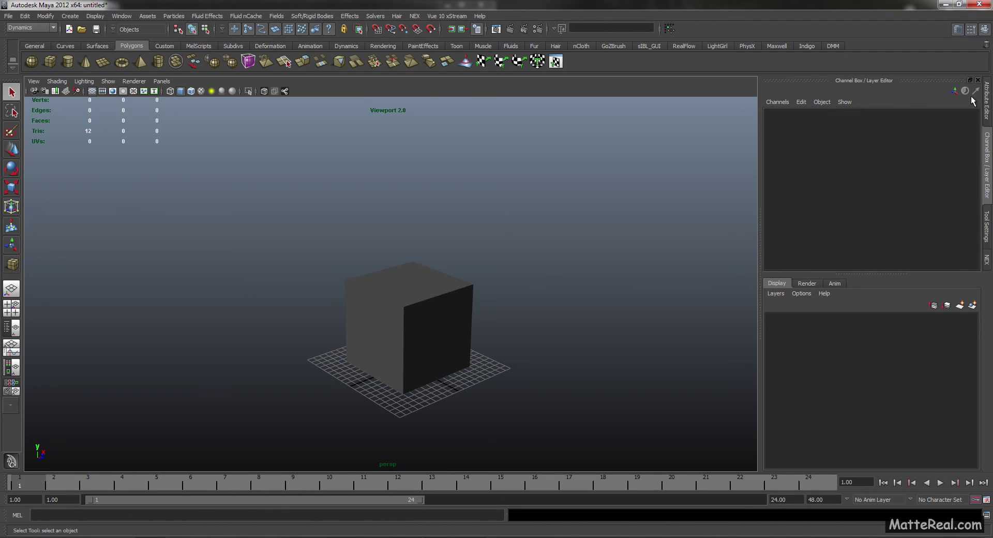
{"action": "key", "text": "ctrl+a"}
{"action": "left_click", "coordinate": [423, 317]}
{"action": "left_click", "coordinate": [779, 110]}
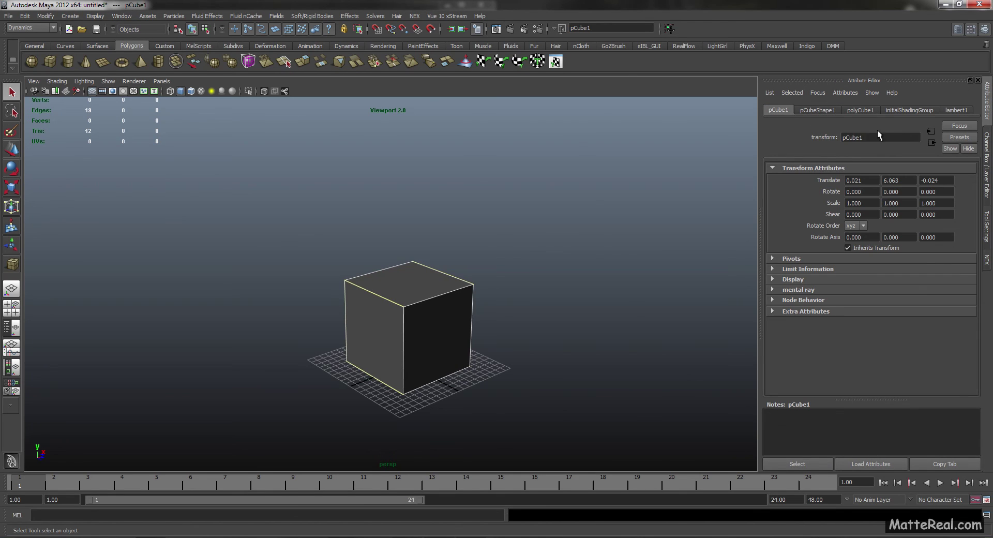
Open the cube's name for editing in the Outliner and return to the single perspective view
{"action": "left_click", "coordinate": [11, 329]}
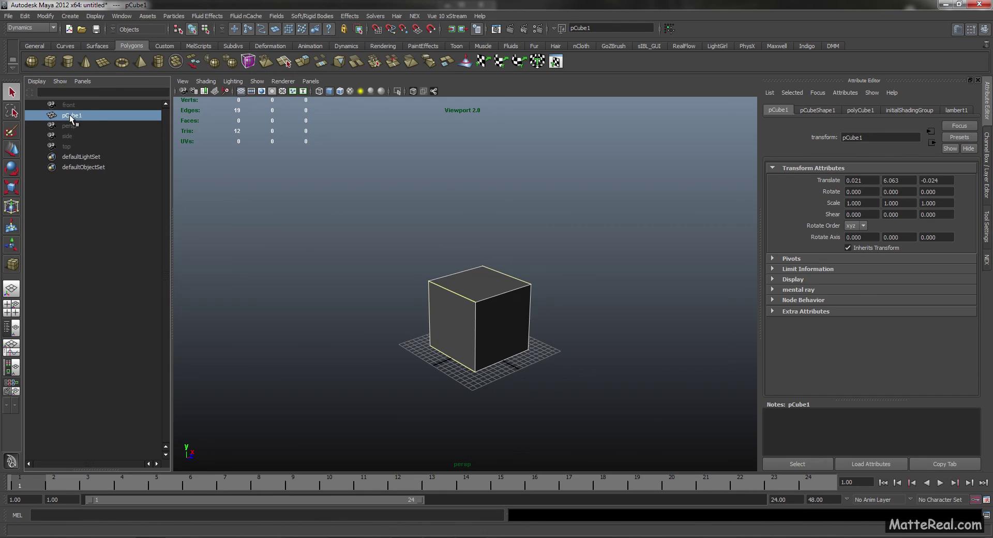
{"action": "double_click", "coordinate": [71, 118]}
{"action": "left_click", "coordinate": [122, 215]}
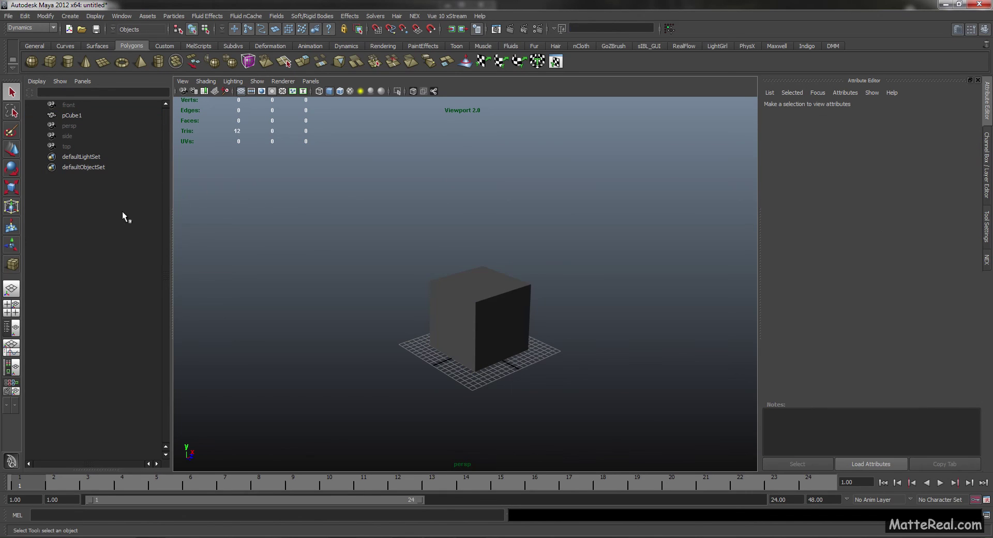
{"action": "left_click", "coordinate": [11, 290]}
{"action": "left_click_drag", "start_coordinate": [477, 160], "coordinate": [440, 270], "text": "alt"}
Select the cube and rename it Cube through the input line in Rename mode
{"action": "left_click", "coordinate": [472, 262]}
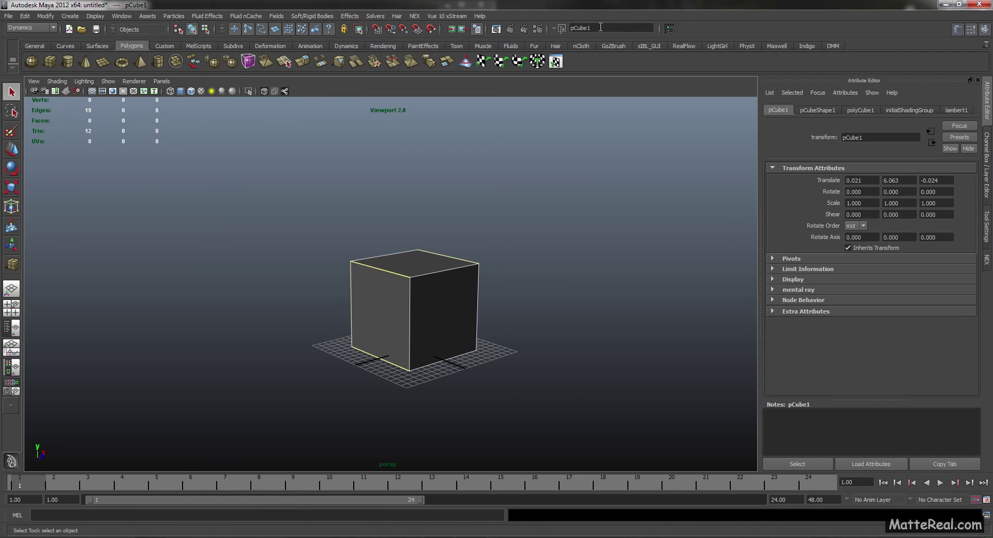
{"action": "left_click", "coordinate": [560, 29]}
{"action": "left_click", "coordinate": [569, 54]}
{"action": "left_click", "coordinate": [604, 29]}
{"action": "type", "text": "Cube"}
{"action": "key", "text": "Return"}
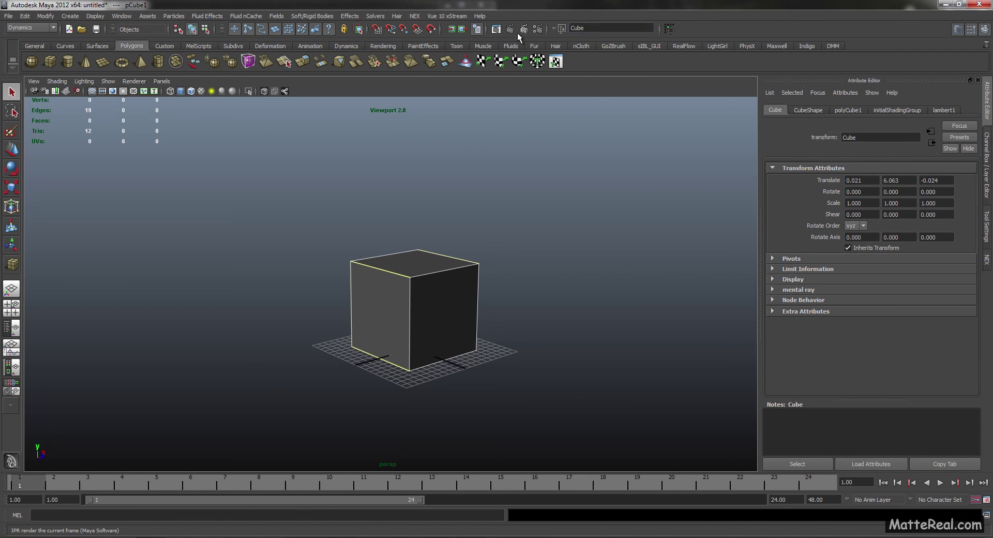
Switch the input line to Select by name, clear the selection, and select the object named Cube through it
{"action": "left_click_drag", "start_coordinate": [368, 290], "coordinate": [371, 254], "text": "alt"}
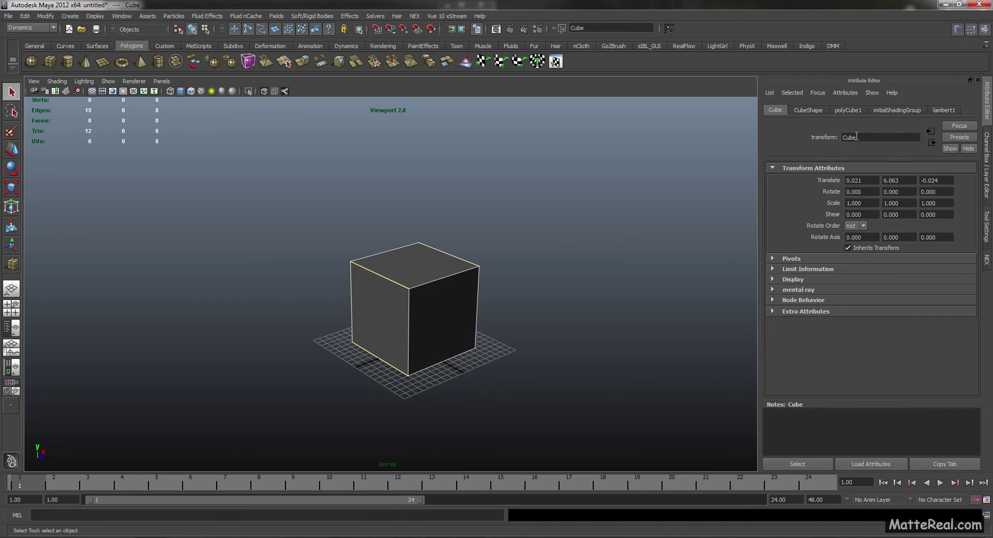
{"action": "right_click_drag", "start_coordinate": [361, 240], "coordinate": [415, 252], "text": "alt"}
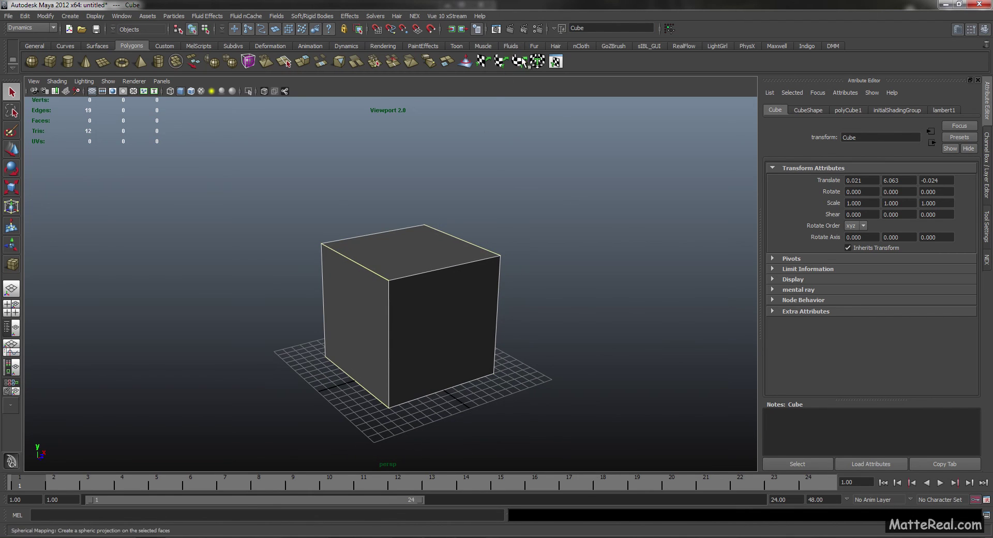
{"action": "left_click", "coordinate": [558, 28]}
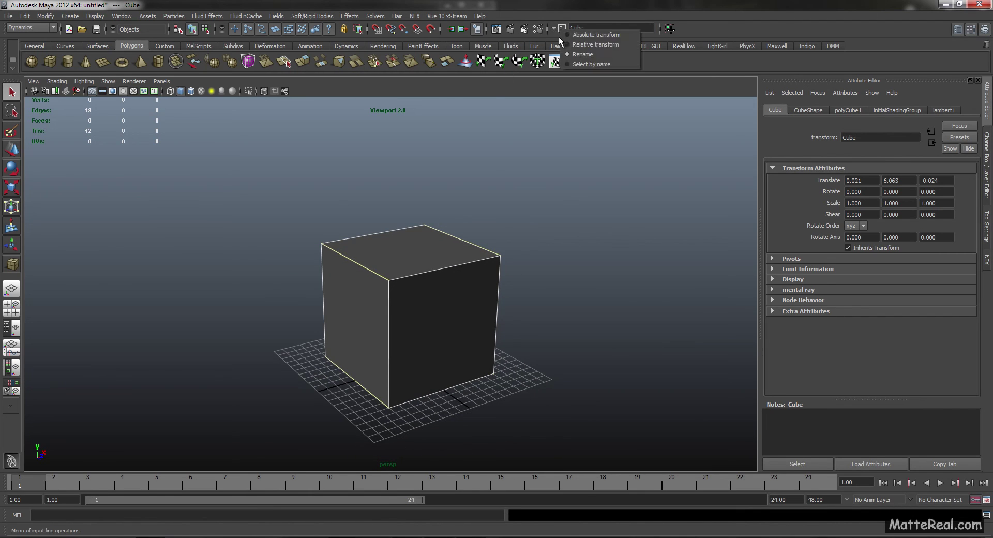
{"action": "left_click", "coordinate": [566, 64]}
{"action": "left_click", "coordinate": [504, 188]}
{"action": "left_click_drag", "start_coordinate": [516, 233], "coordinate": [535, 126], "text": "alt"}
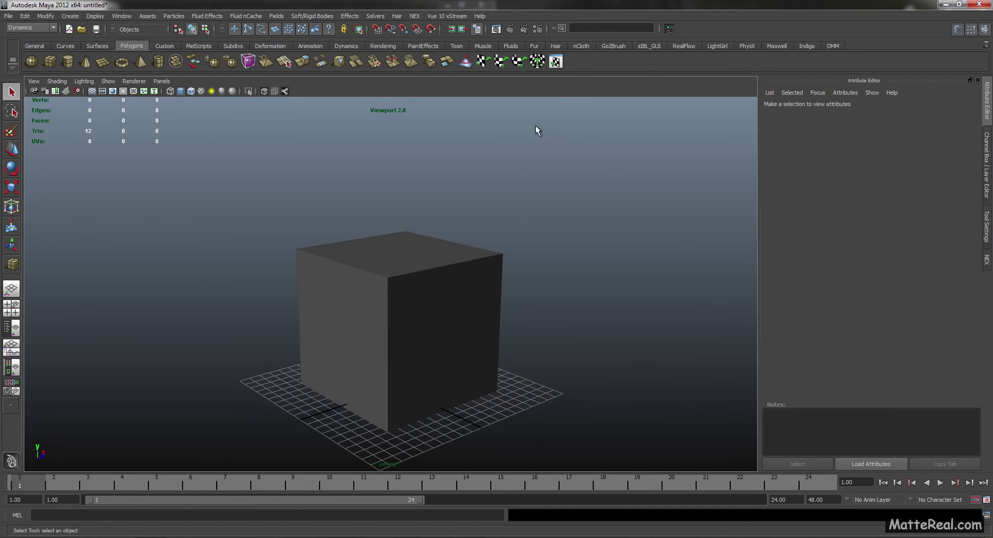
{"action": "left_click_drag", "start_coordinate": [515, 224], "coordinate": [528, 202], "text": "alt"}
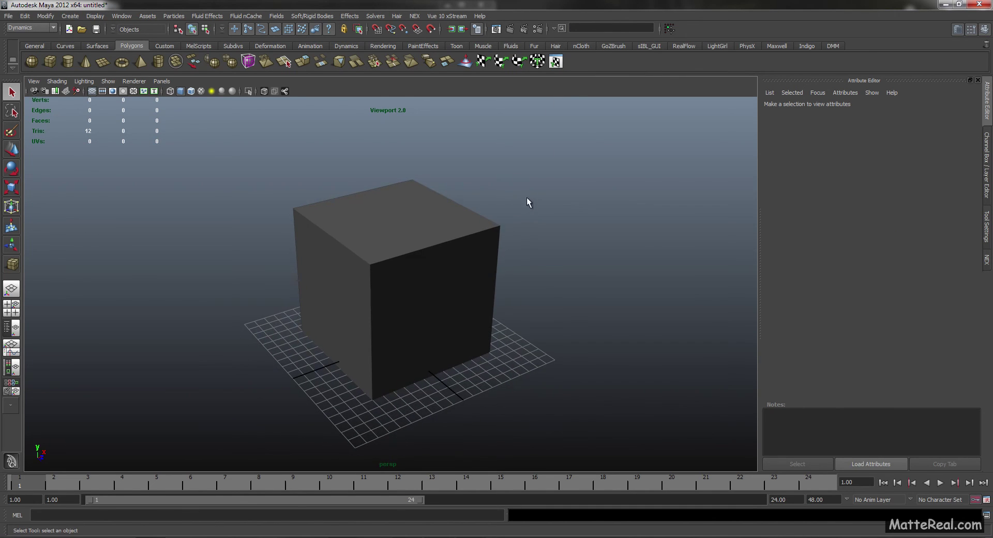
{"action": "left_click", "coordinate": [582, 30]}
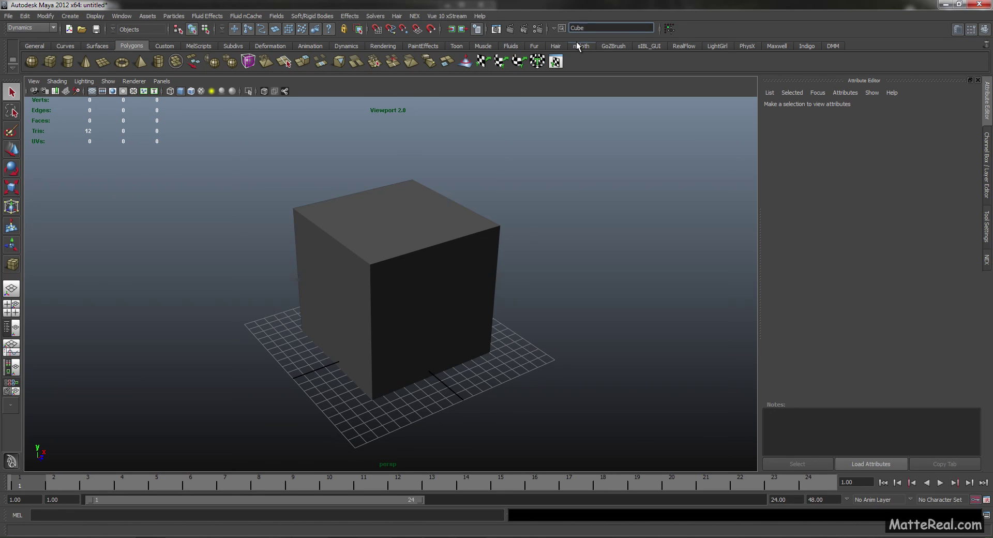
{"action": "key", "text": "Return"}
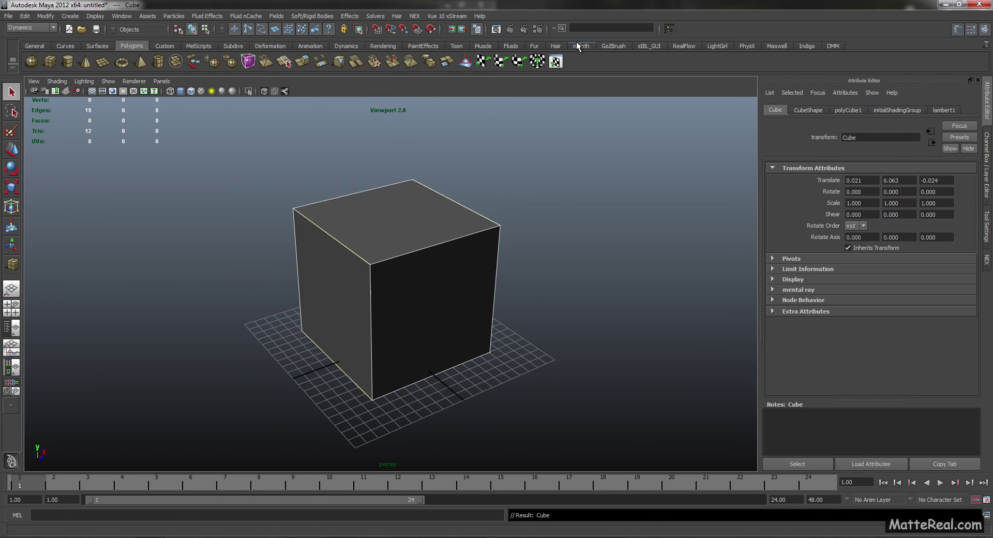
Select the persp camera by its name through the input line and clear the selection
{"action": "left_click", "coordinate": [603, 217]}
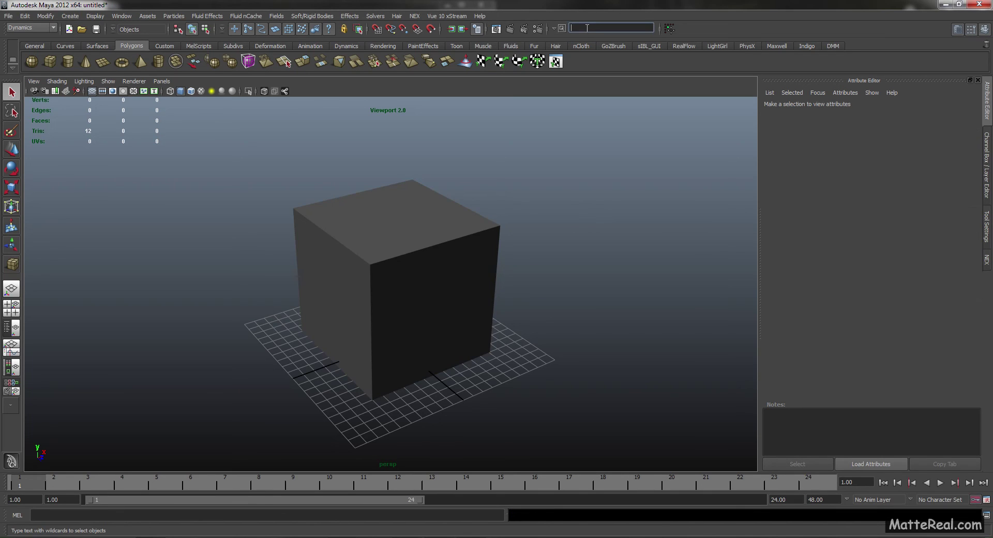
{"action": "left_click", "coordinate": [587, 28]}
{"action": "type", "text": "persp"}
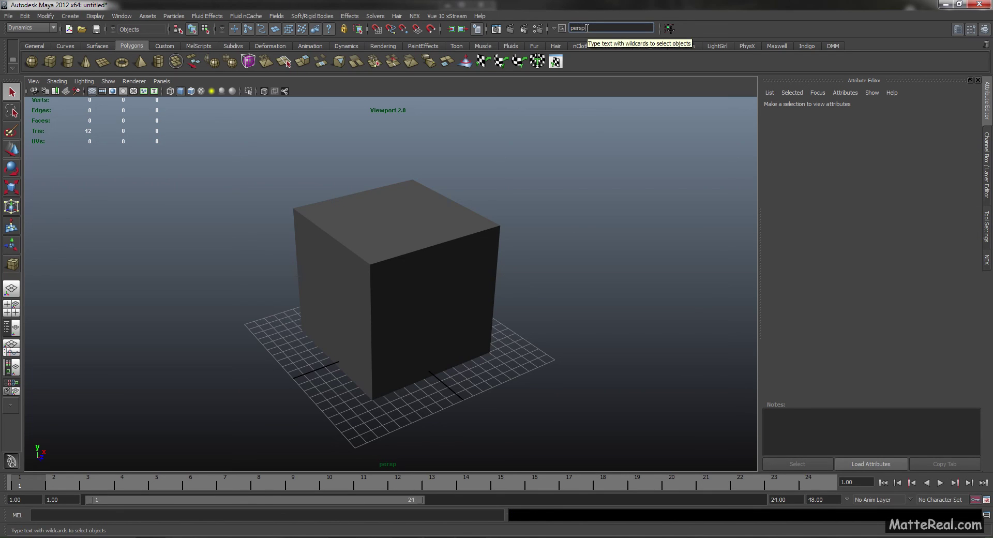
{"action": "key", "text": "Return"}
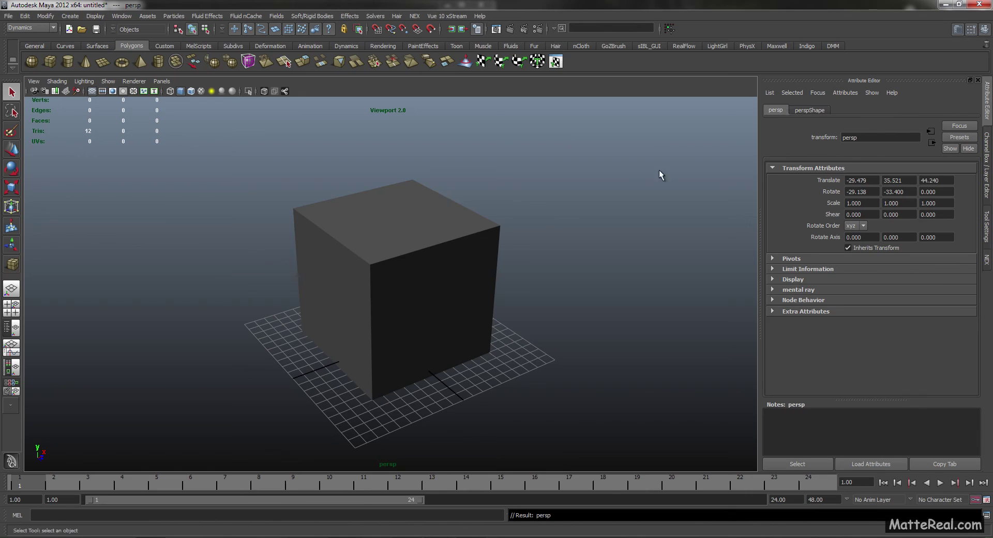
{"action": "left_click_drag", "start_coordinate": [659, 170], "coordinate": [496, 228], "text": "alt"}
{"action": "left_click_drag", "start_coordinate": [555, 199], "coordinate": [554, 197]}
{"action": "left_click_drag", "start_coordinate": [553, 198], "coordinate": [550, 192], "text": "alt"}
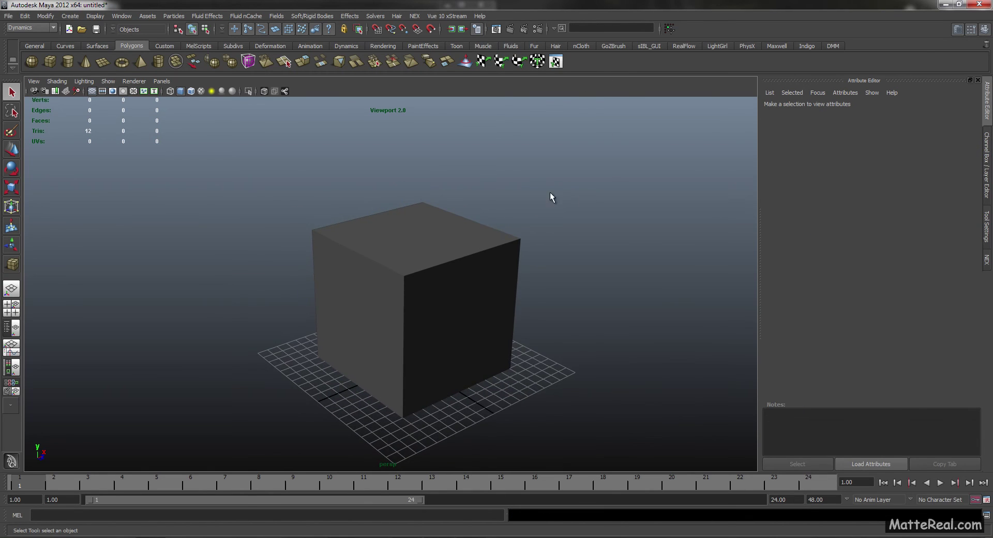
Check the scene's object names in the Outliner and return to the single perspective view
{"action": "left_click", "coordinate": [588, 28]}
{"action": "scroll", "coordinate": [486, 309], "scroll_direction": "down", "scroll_amount": 2}
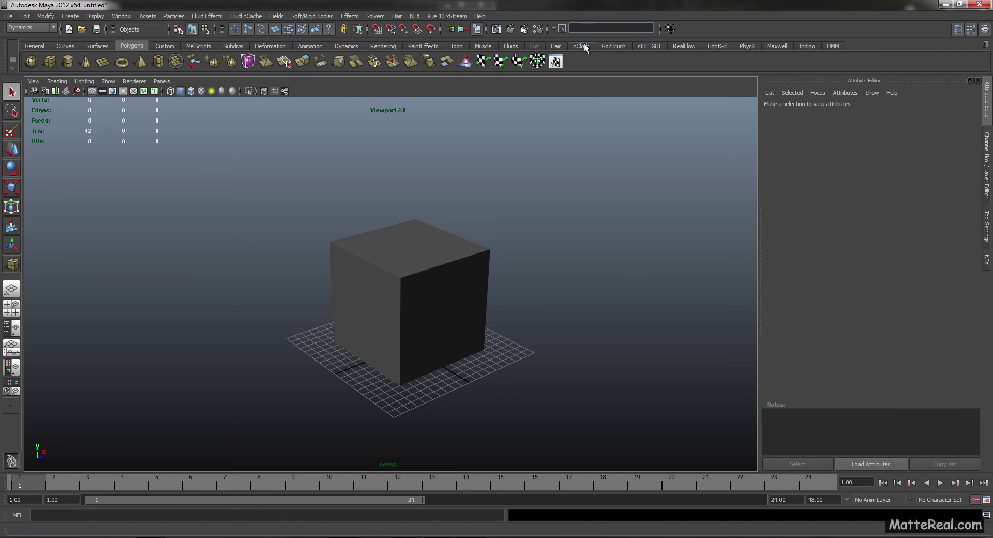
{"action": "left_click", "coordinate": [587, 27]}
{"action": "left_click", "coordinate": [12, 328]}
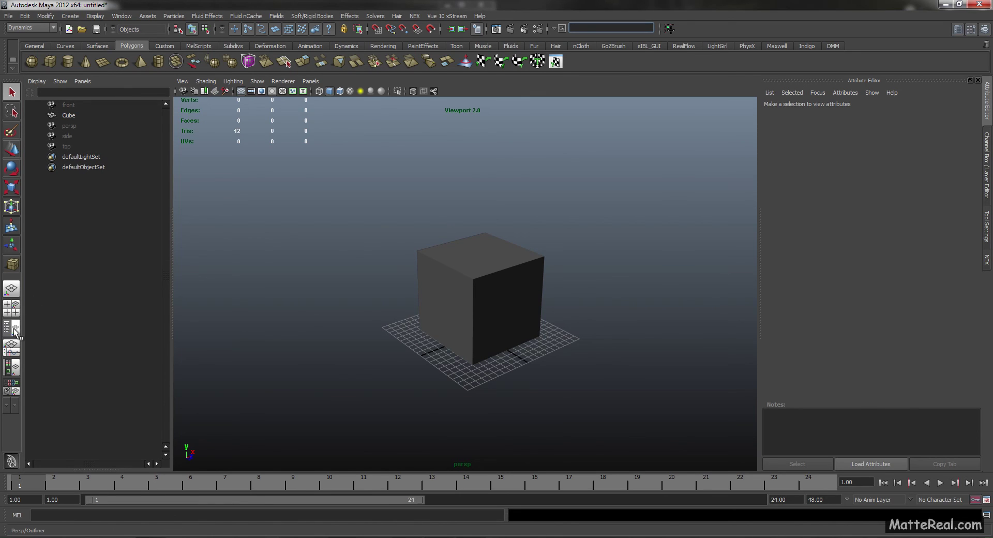
{"action": "left_click", "coordinate": [12, 288]}
{"action": "right_click_drag", "start_coordinate": [376, 269], "coordinate": [463, 256], "text": "alt"}
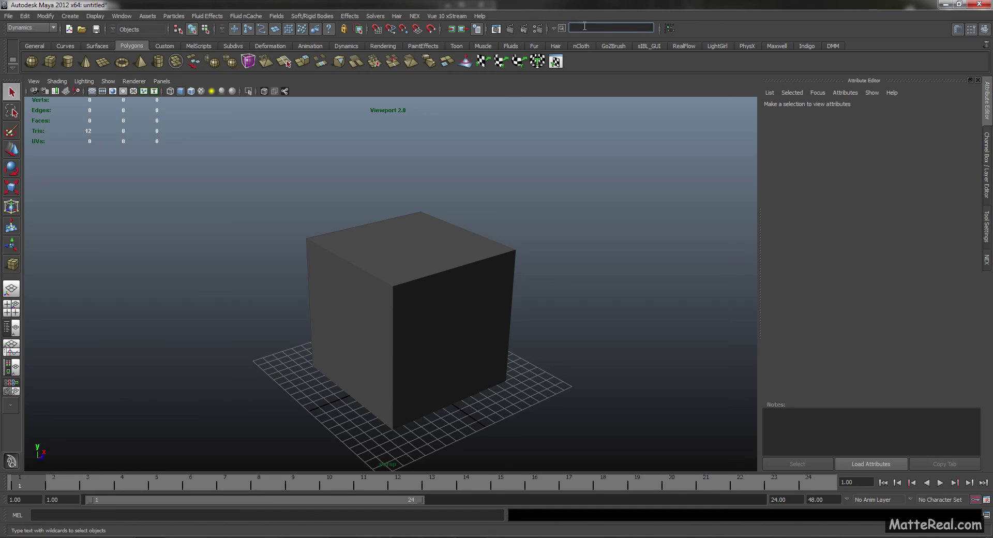
{"action": "left_click_drag", "start_coordinate": [443, 275], "coordinate": [426, 293], "text": "alt"}
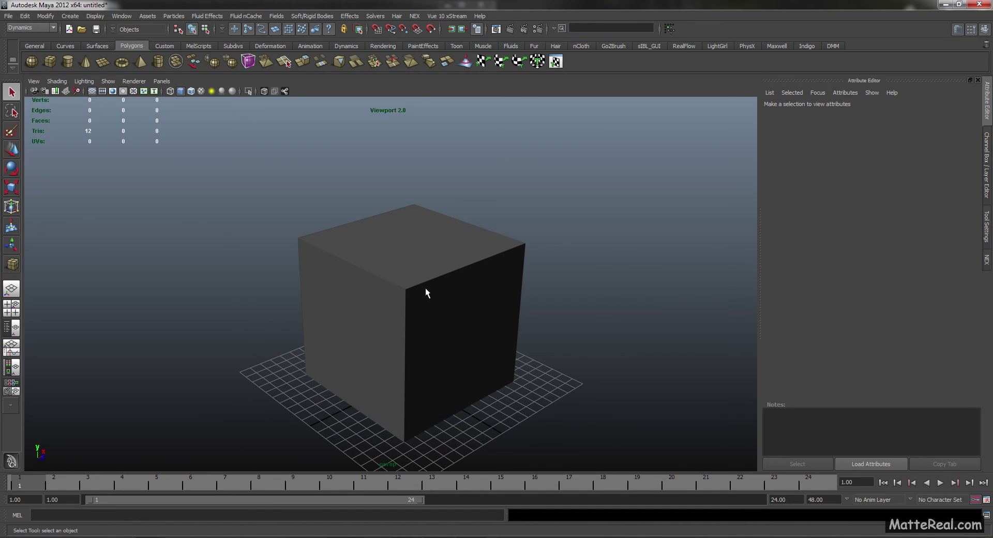
Try selecting the object by the lowercase name cube, and select it by the capitalised name Cube
{"action": "left_click", "coordinate": [574, 28]}
{"action": "key", "text": "Return"}
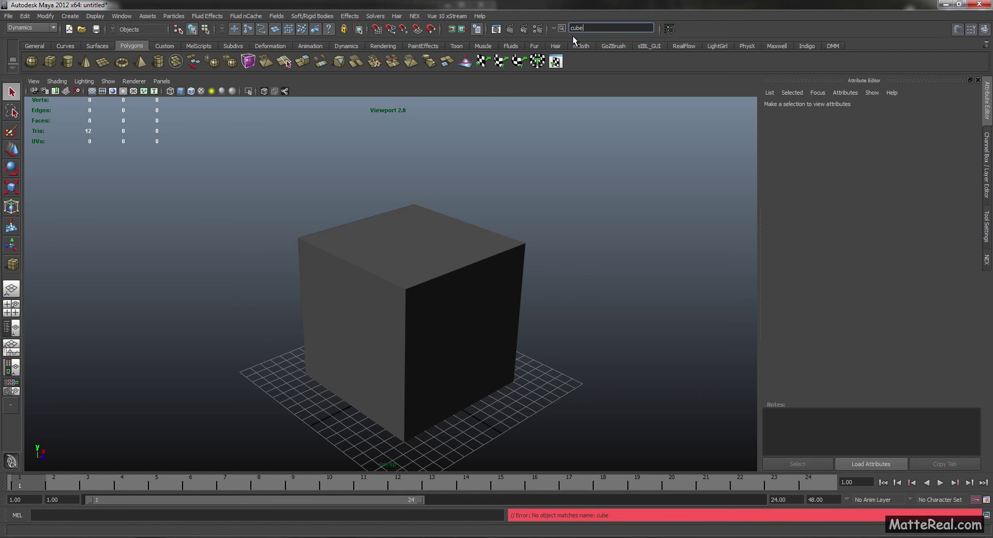
{"action": "double_click", "coordinate": [577, 28]}
{"action": "type", "text": "Cube"}
{"action": "key", "text": "Return"}
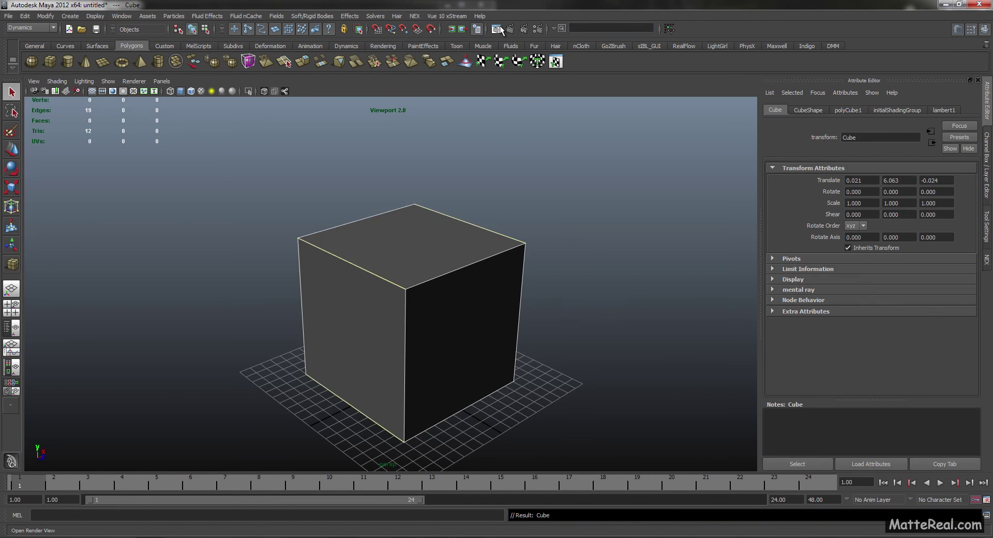
Deselect the cube in the perspective view
{"action": "left_click_drag", "start_coordinate": [494, 357], "coordinate": [581, 296], "text": "alt"}
{"action": "left_click", "coordinate": [581, 297]}
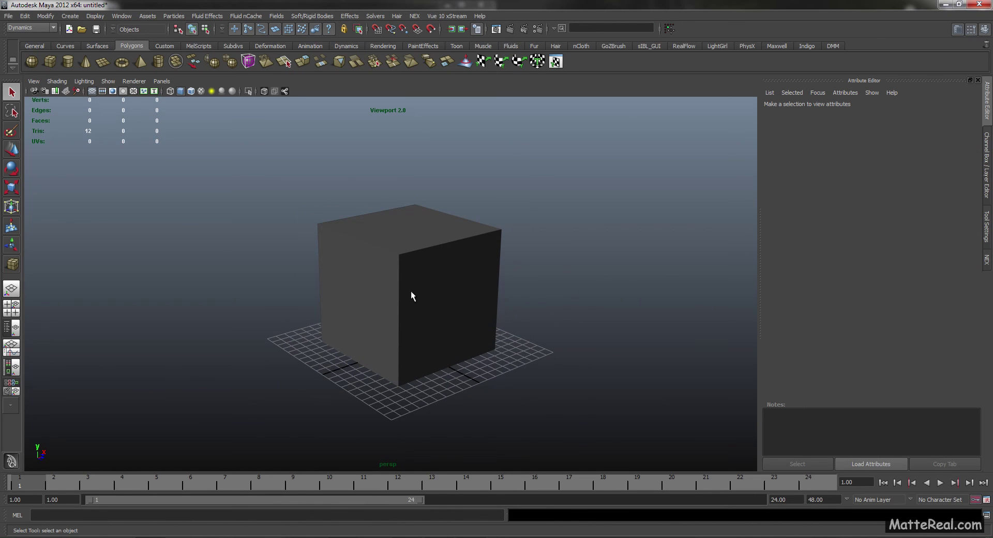
{"action": "left_click_drag", "start_coordinate": [410, 292], "coordinate": [430, 306], "text": "alt"}
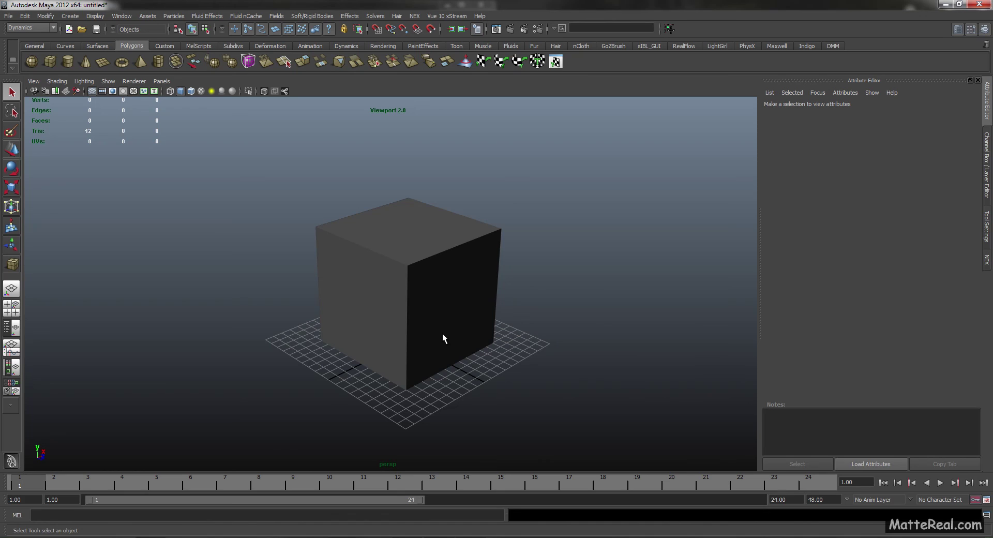